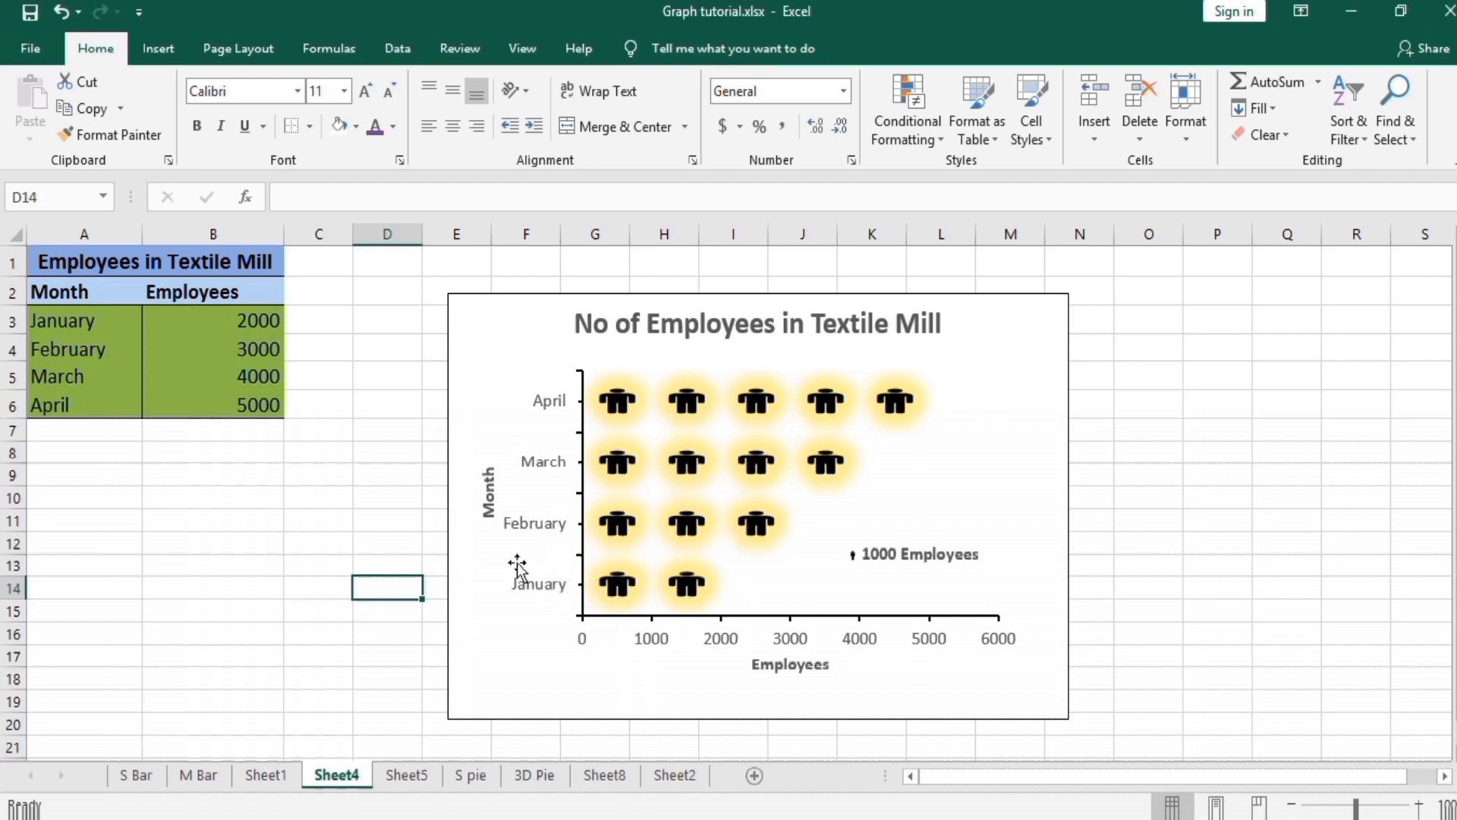
Switch to Sheet5, which holds the Employees in Textile Mill table.
left_click(402, 777)
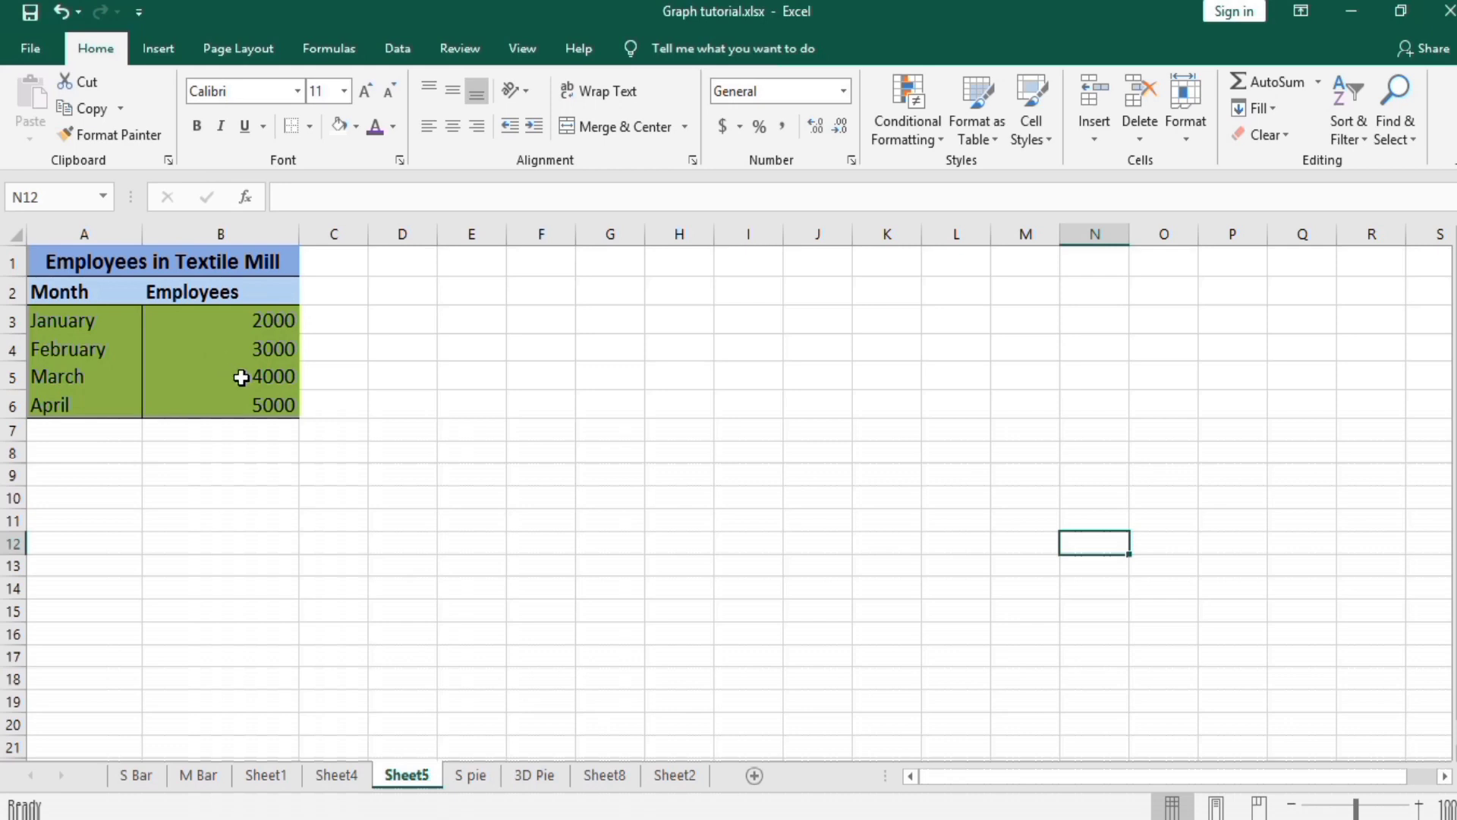
Chart A2:B6 as a 2-D Clustered Bar of January–April employee counts.
left_click(275, 409)
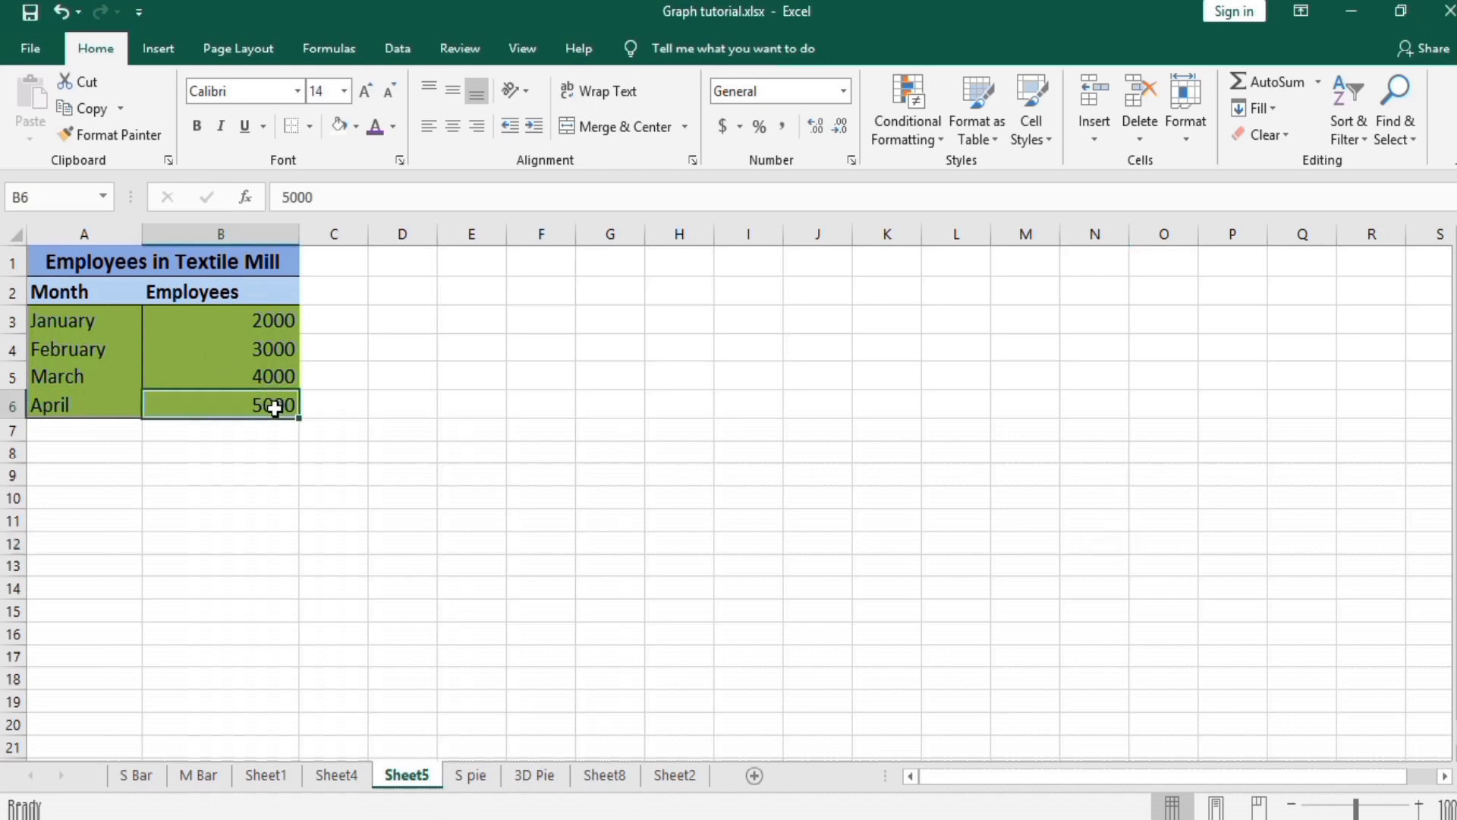
left_click_drag(274, 409, 103, 294)
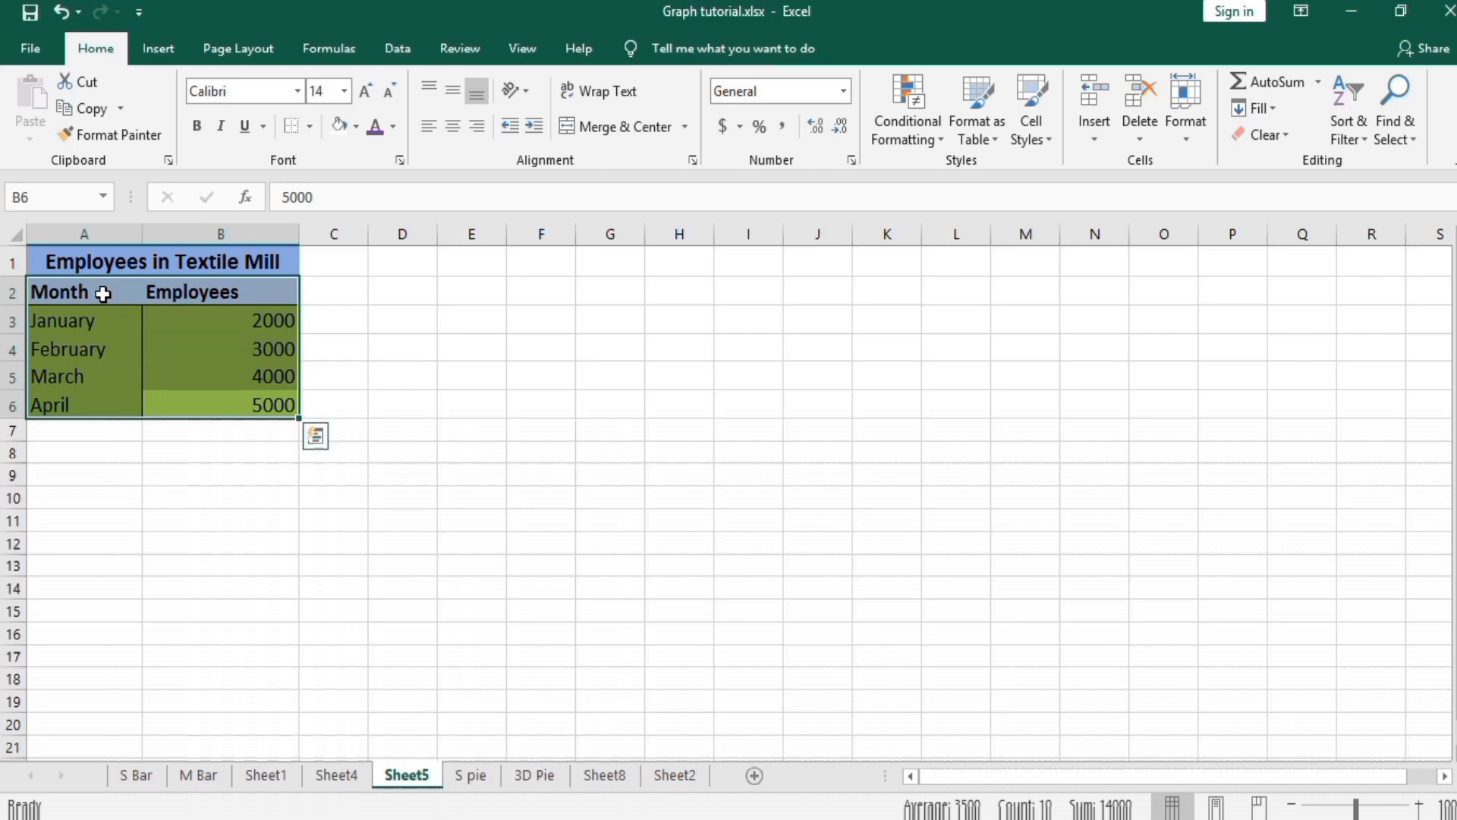
left_click(157, 49)
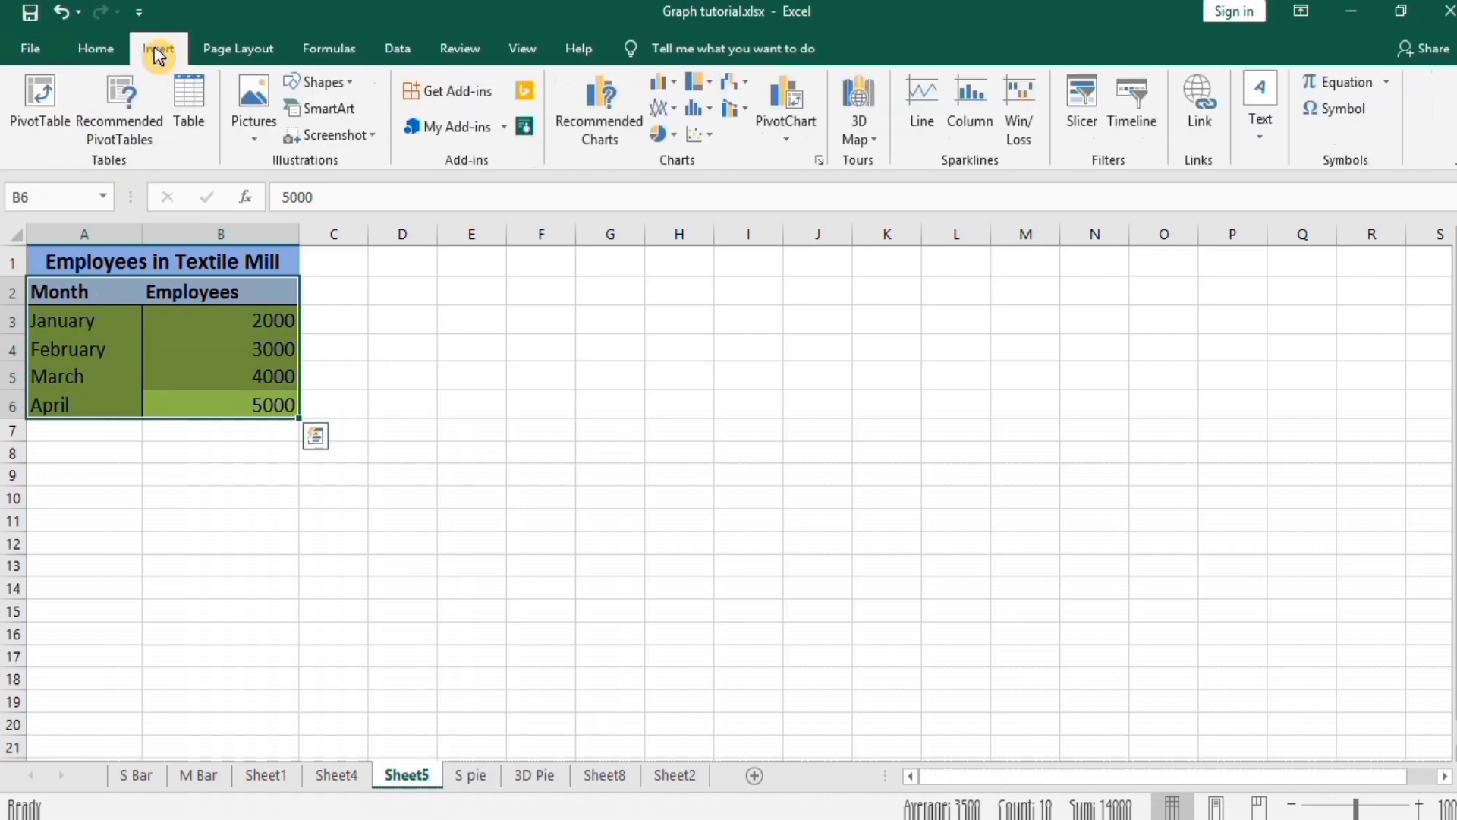
left_click(674, 82)
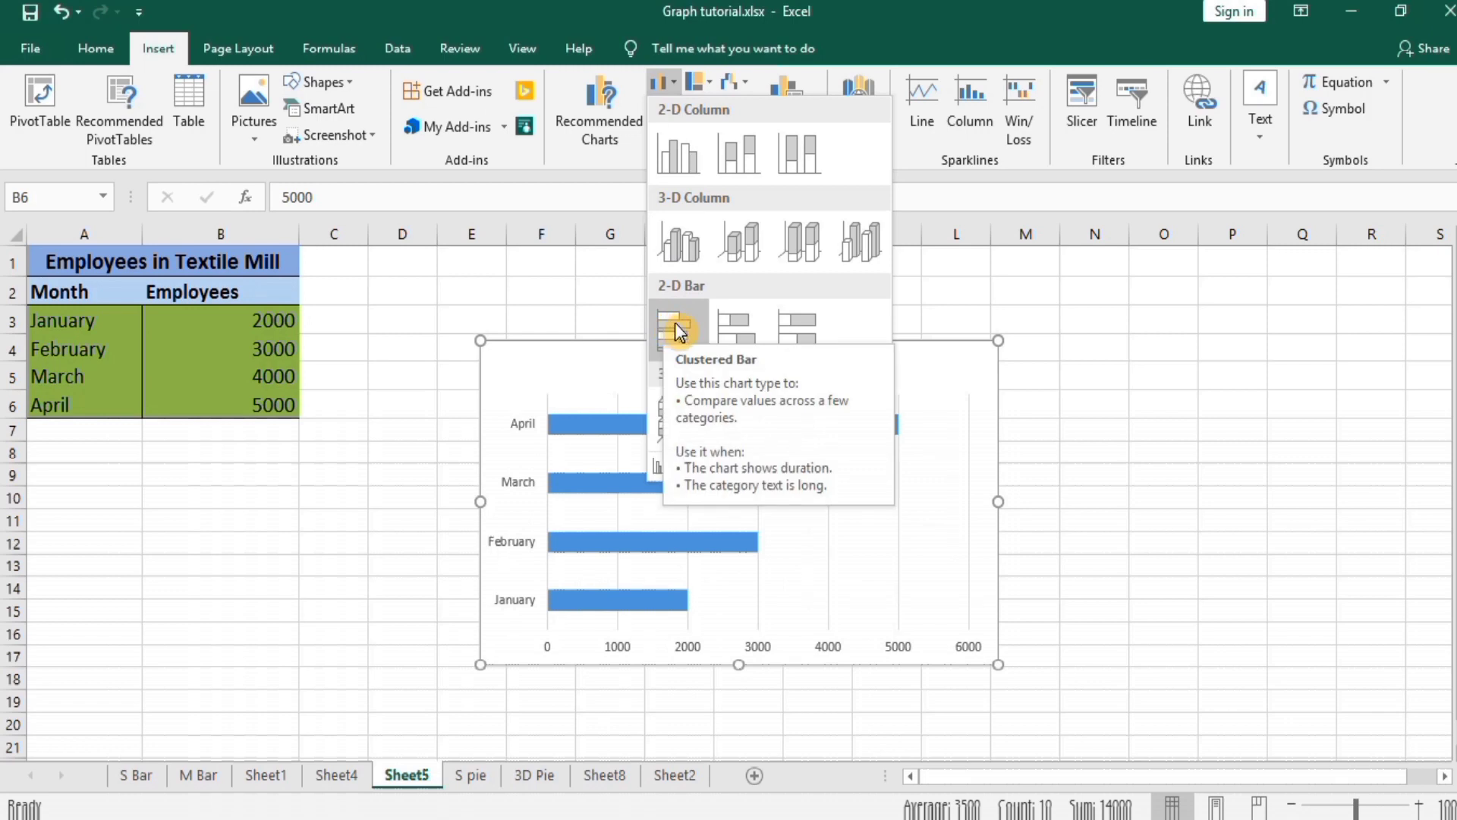
left_click(676, 325)
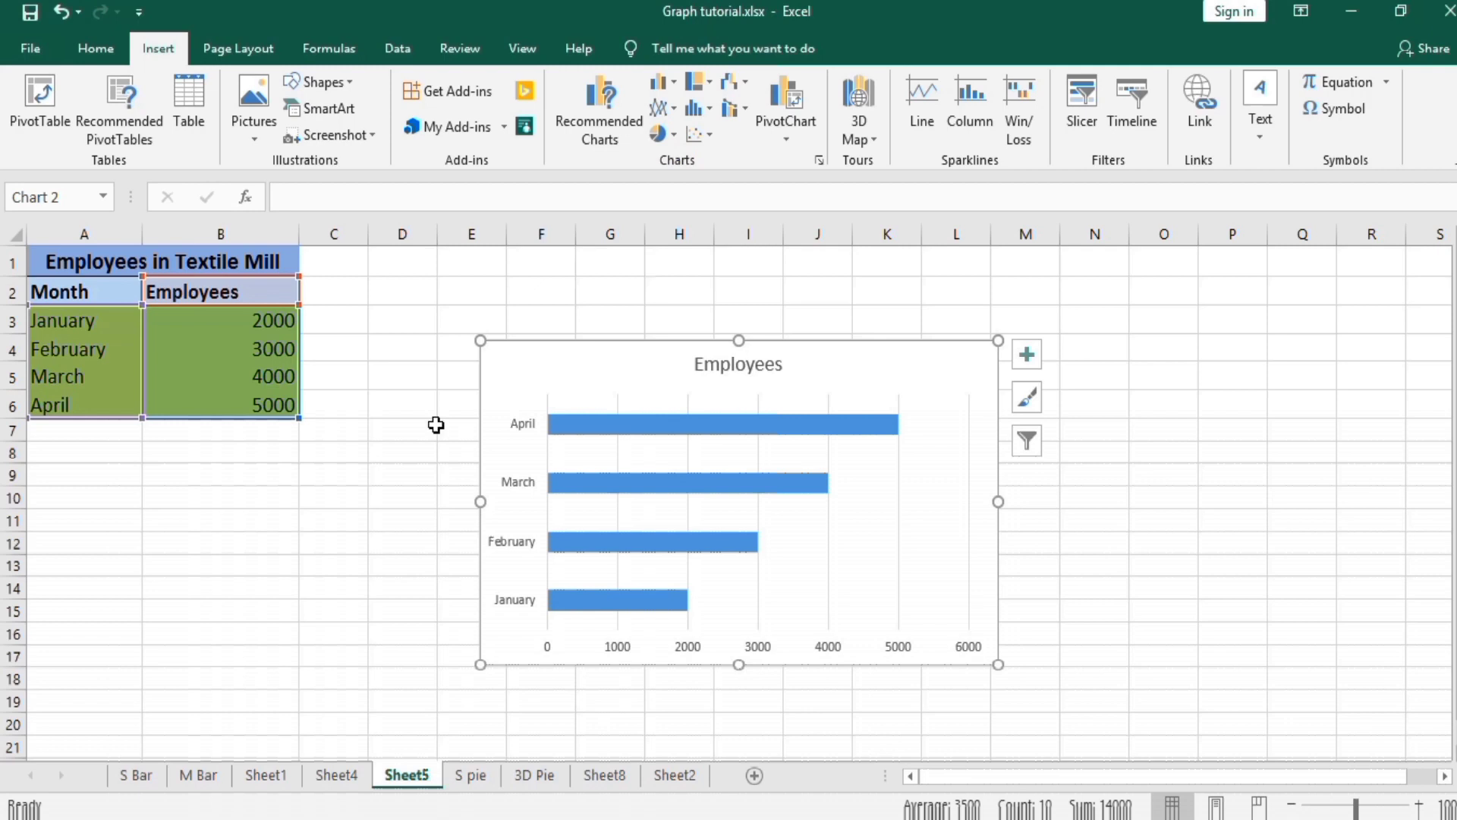
left_click(436, 425)
left_click(529, 361)
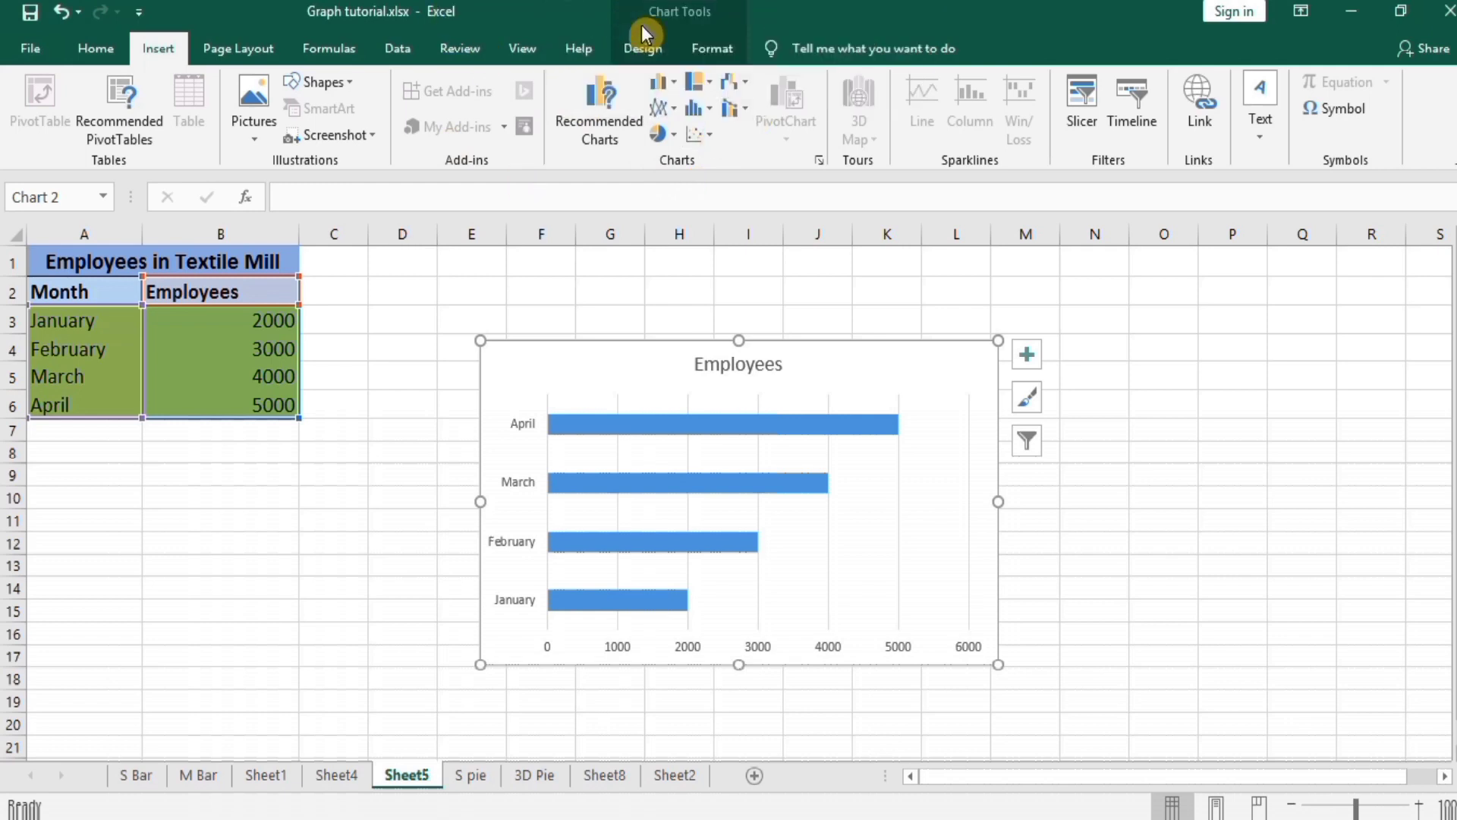
Apply Quick Layout 8 to the bar chart for axis titles and a legend.
left_click(642, 32)
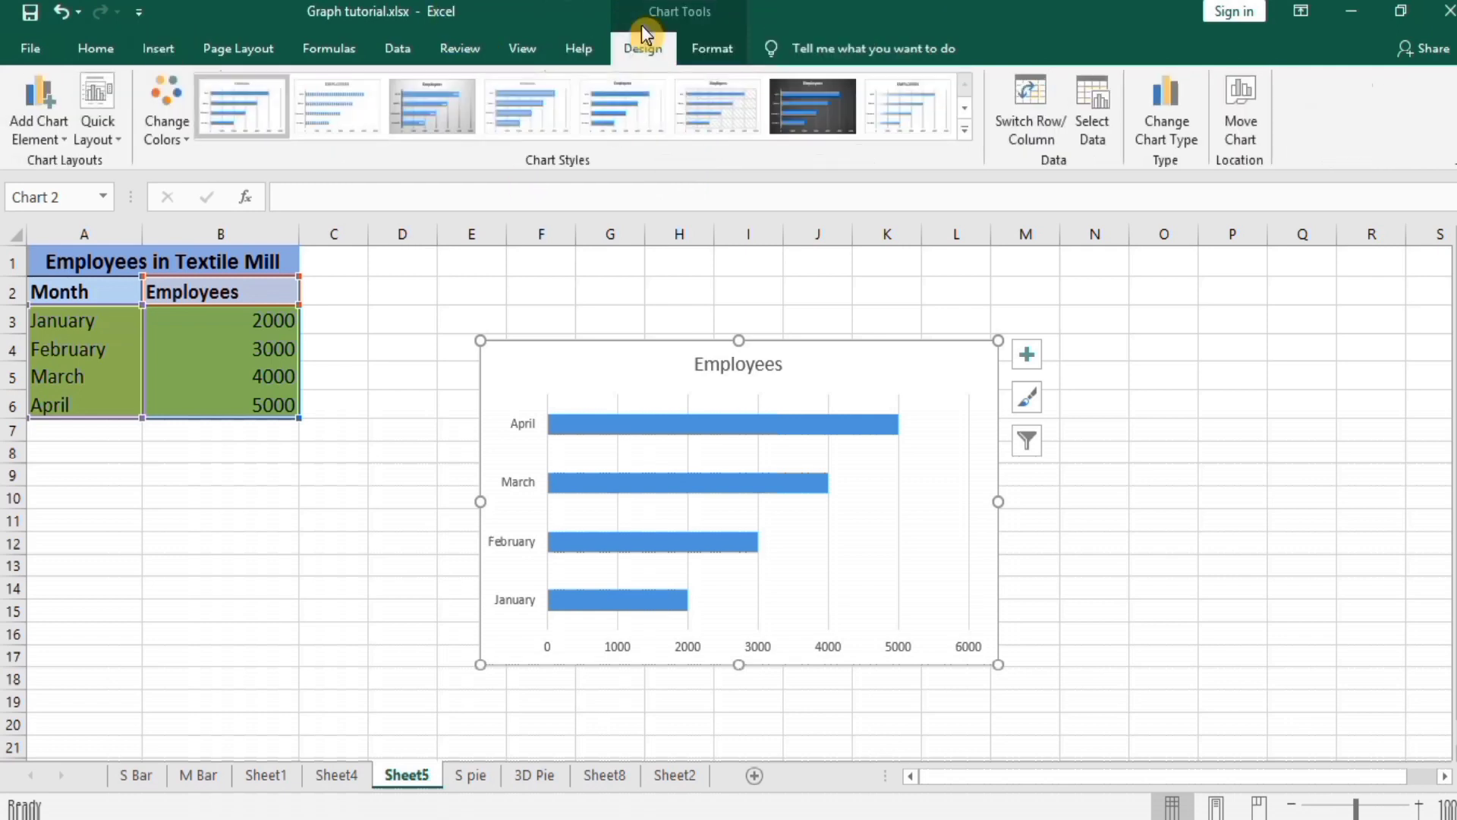
left_click(118, 135)
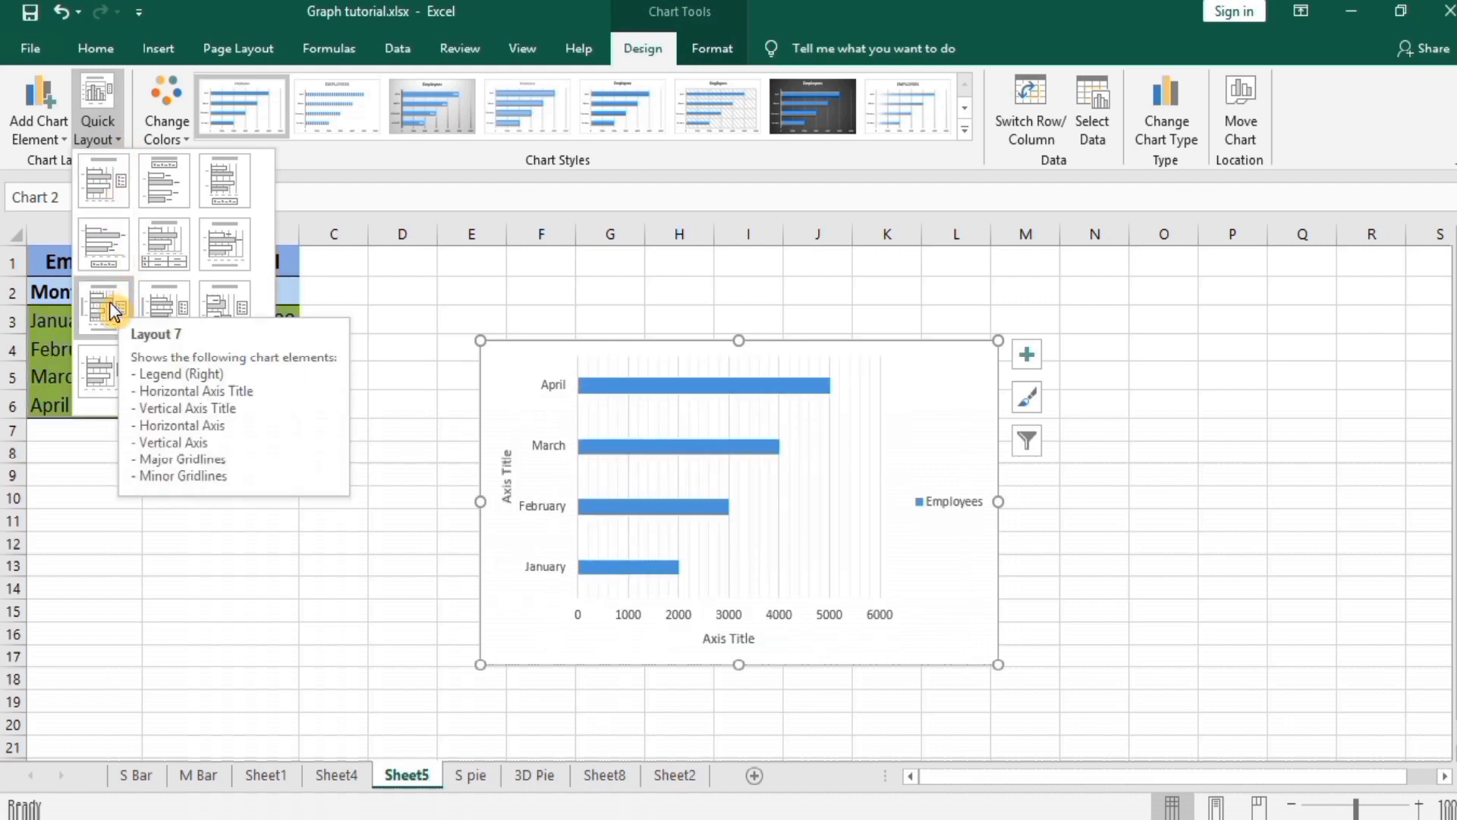
left_click(158, 302)
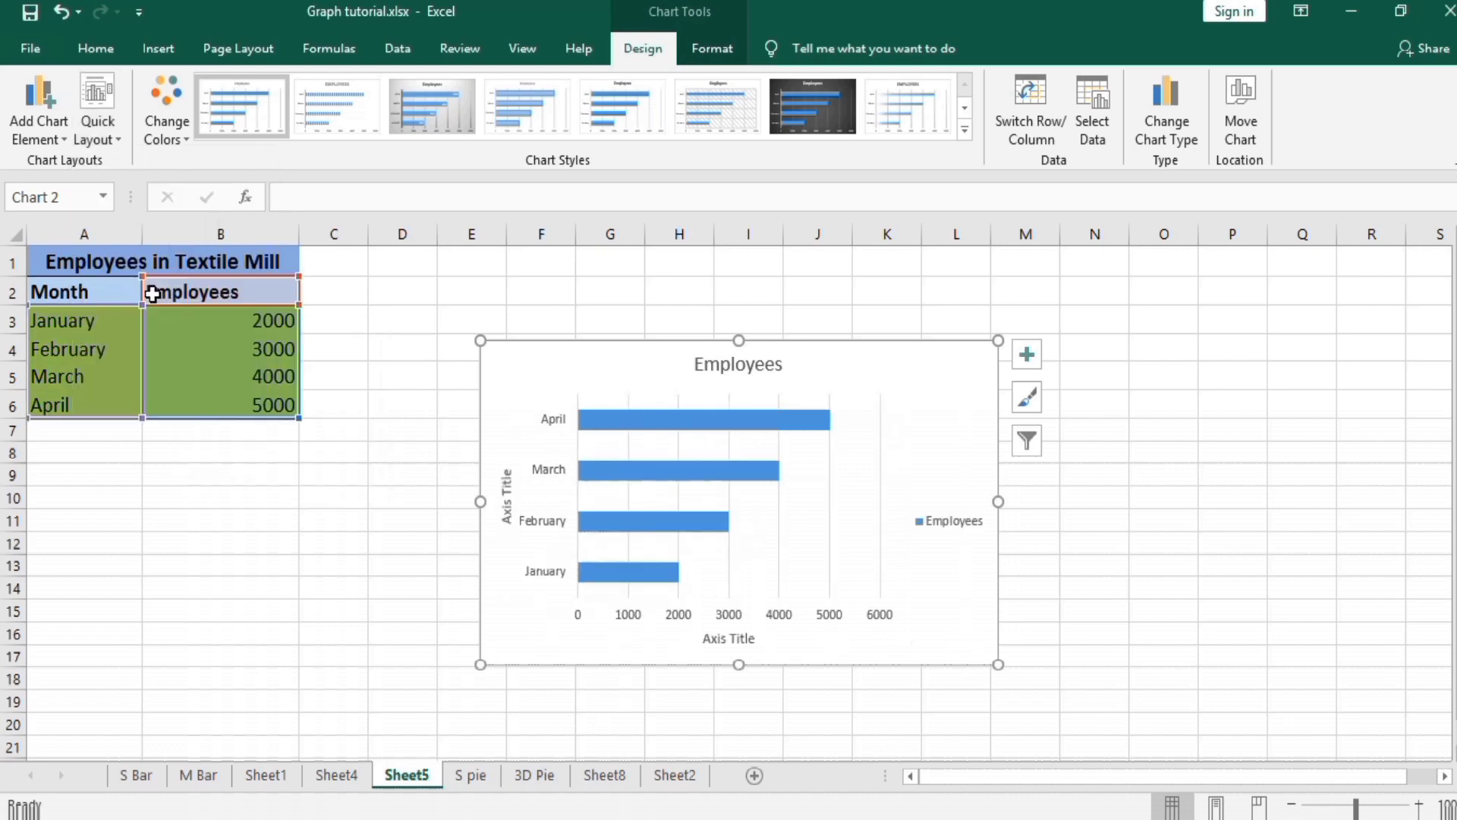
Retitle the chart 'Employees in Textile Mill'.
left_click(721, 365)
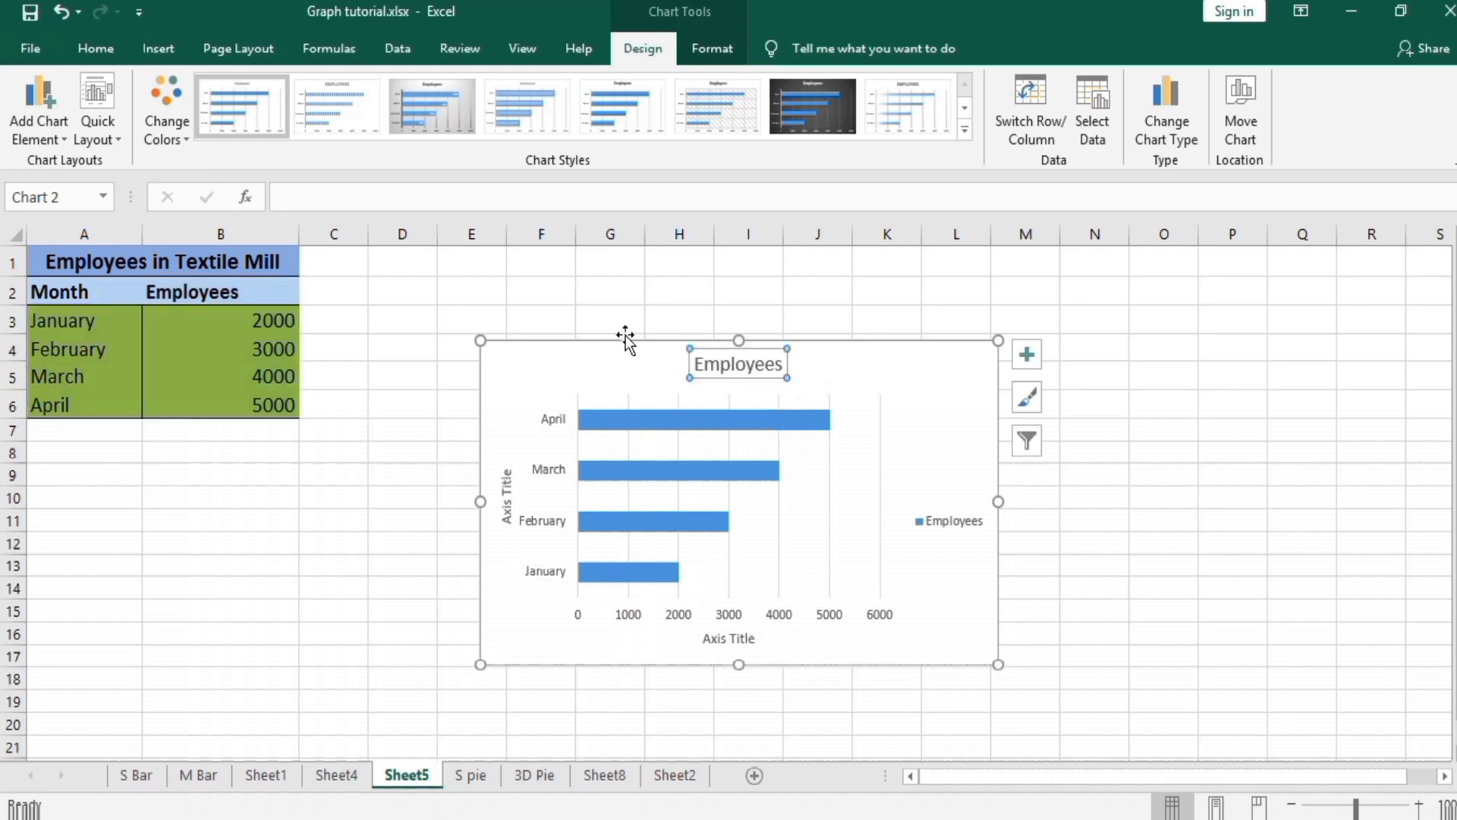
left_click(331, 197)
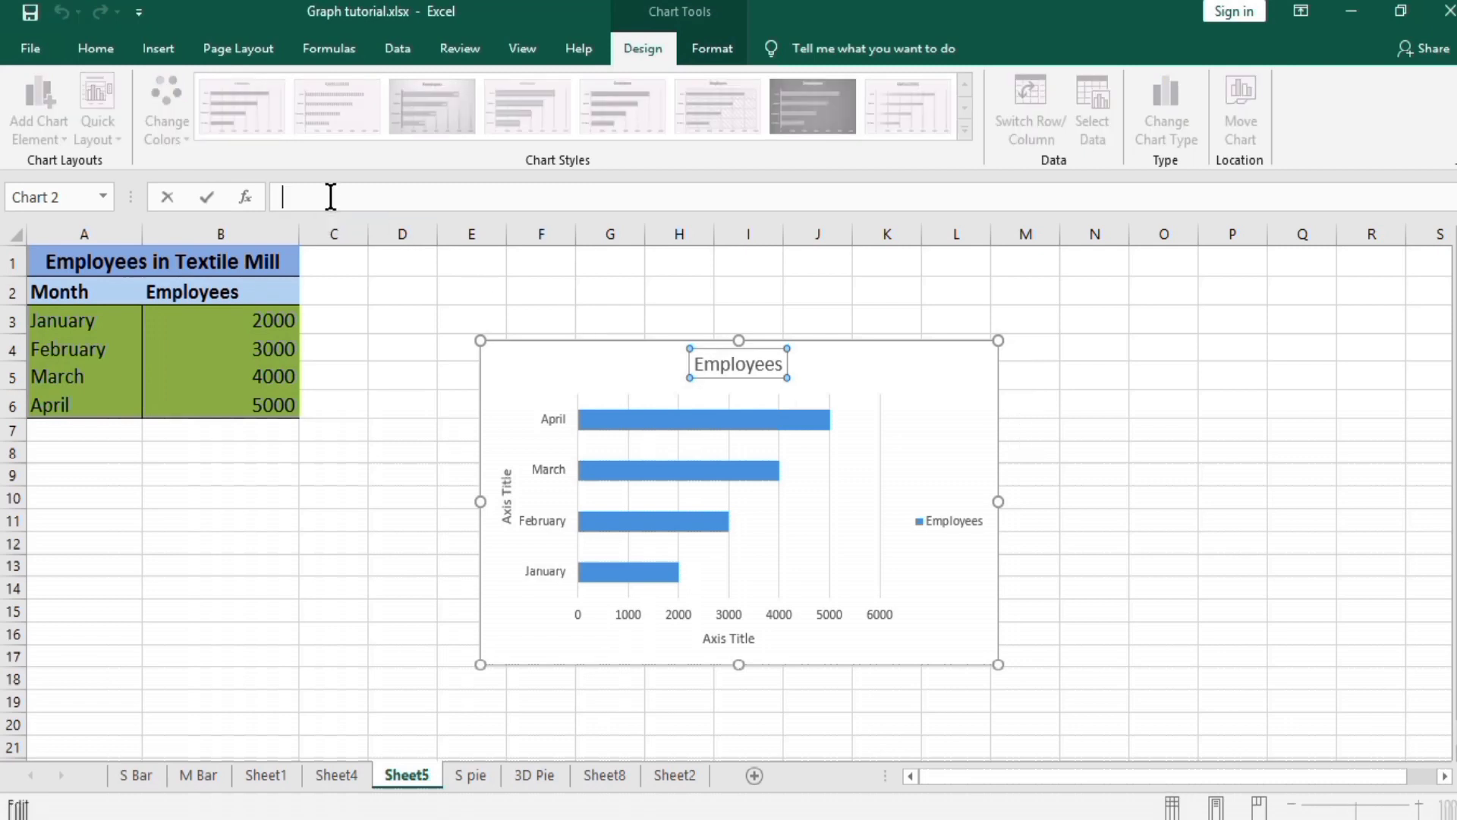
type("Employees in Textile Mill")
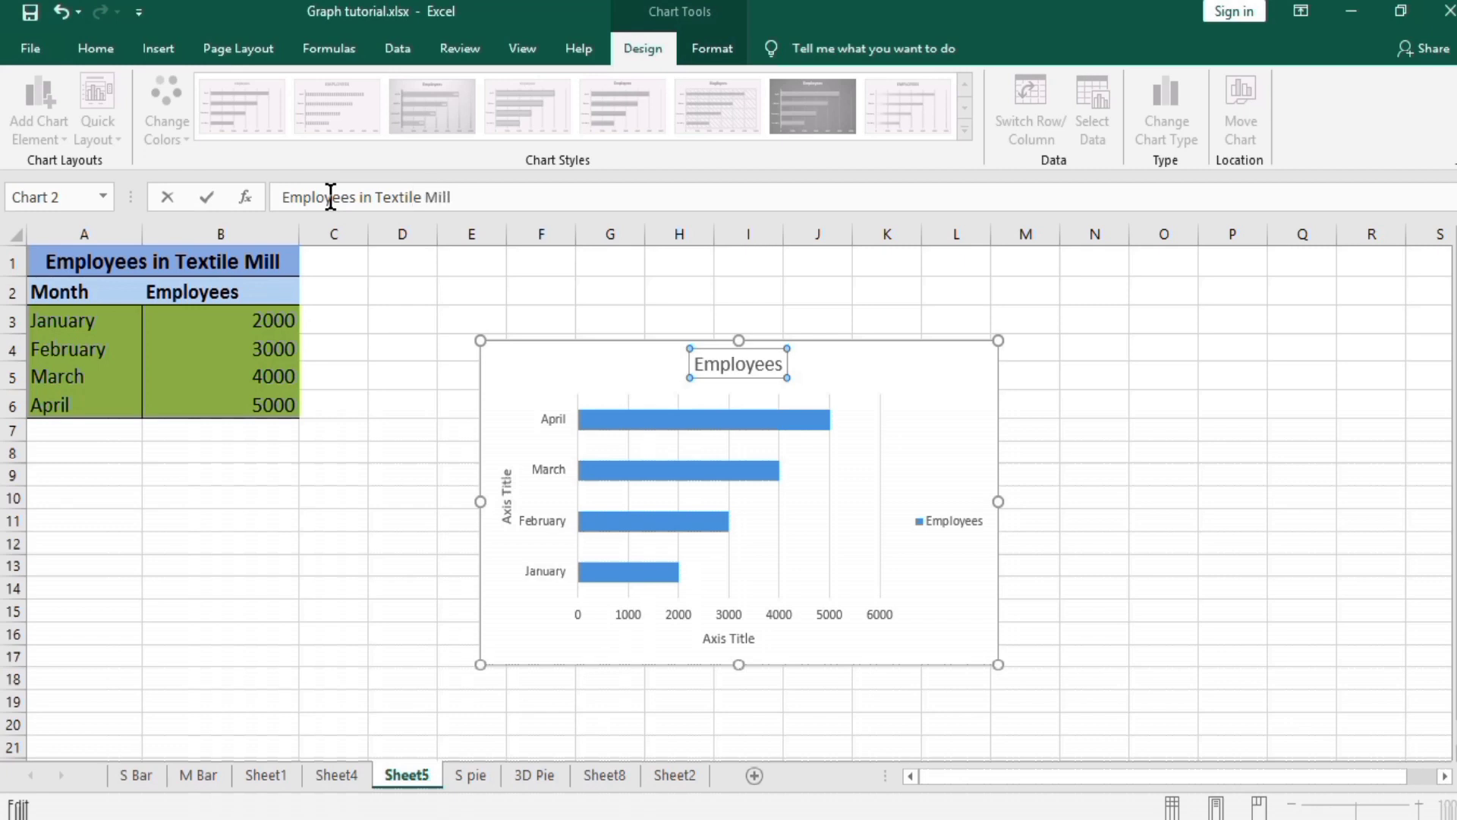
key("Return")
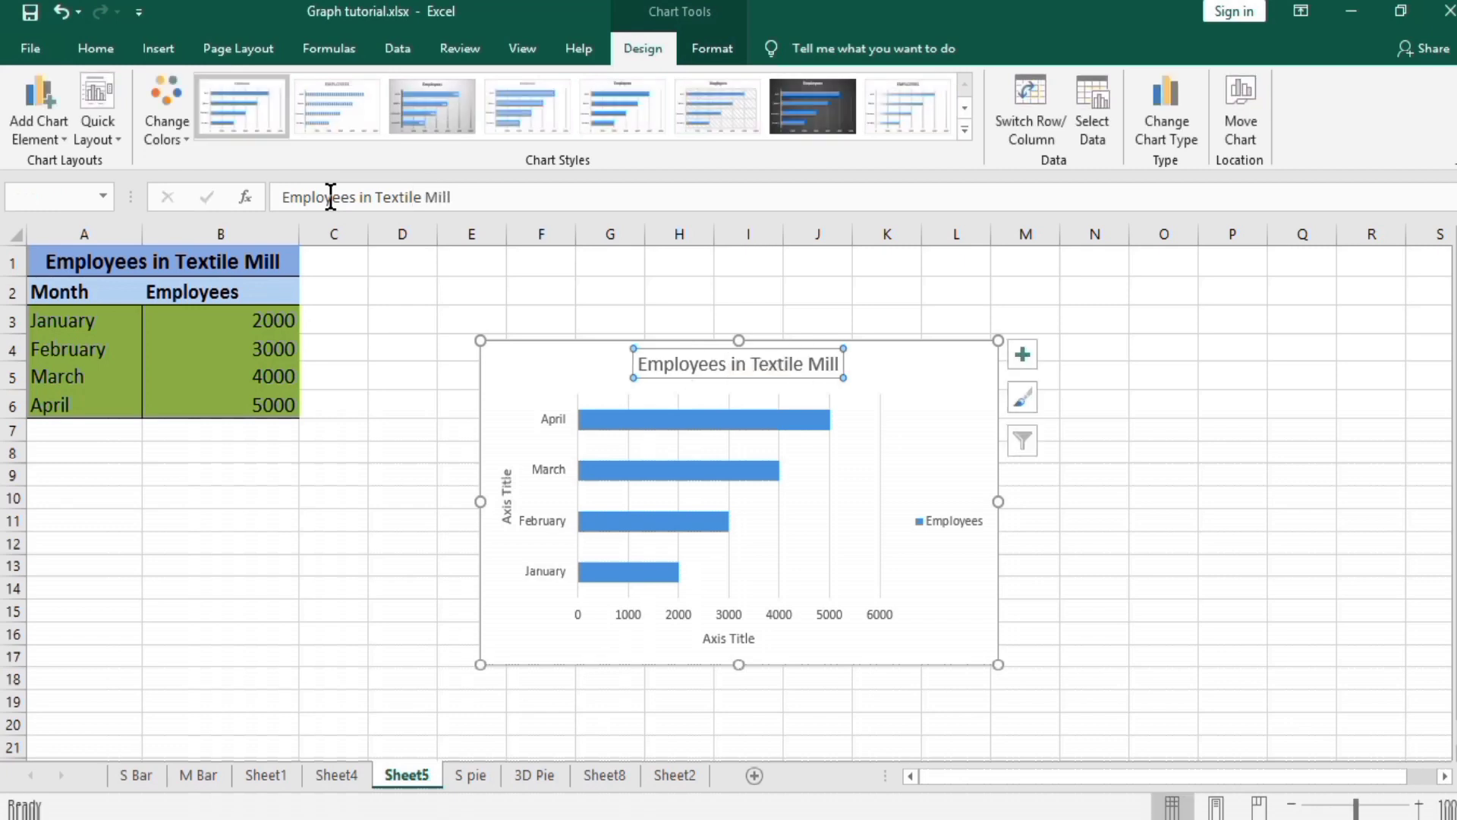
Set the vertical axis title to 'Month'.
left_click(506, 495)
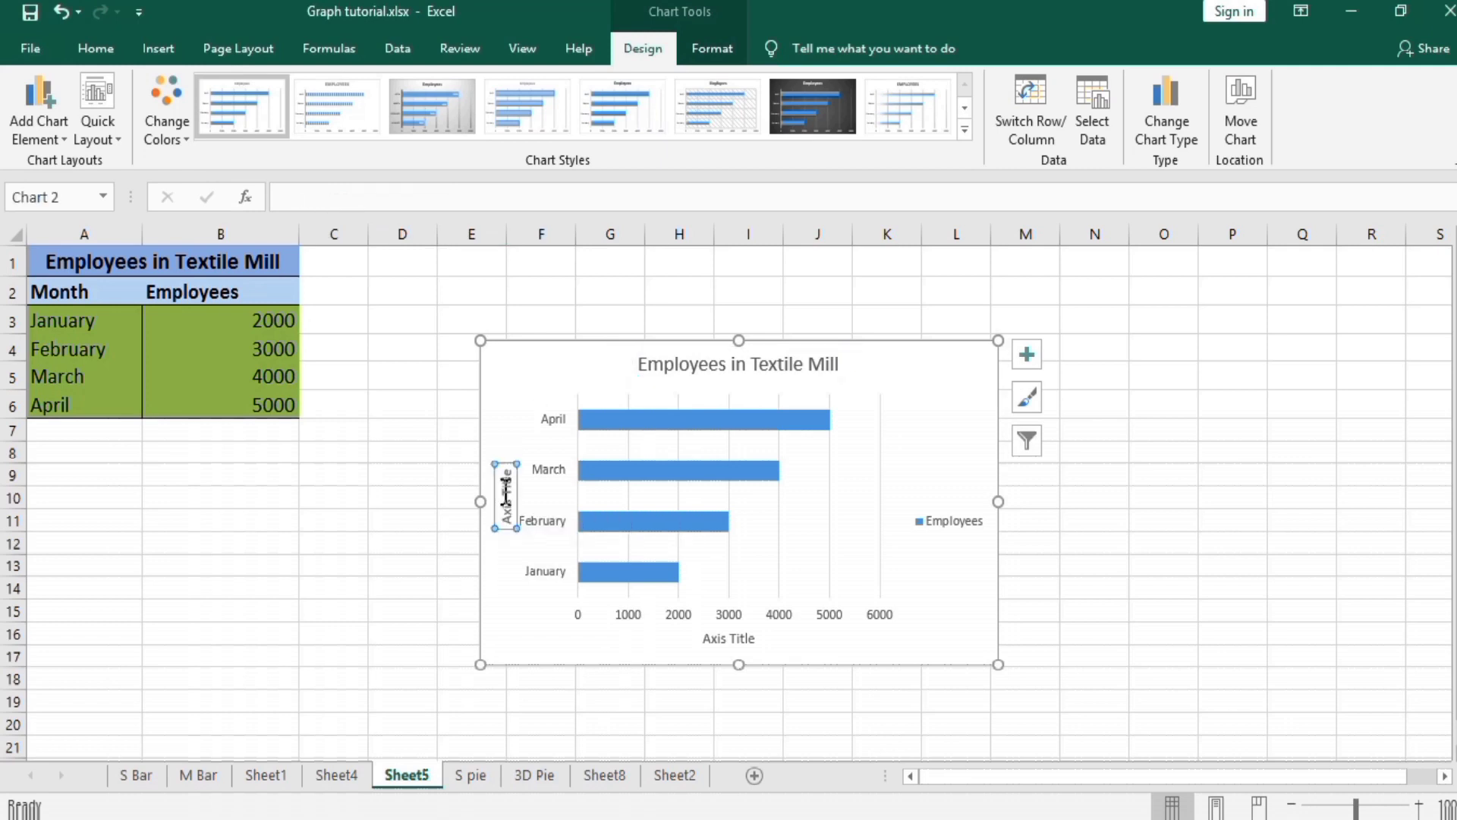
left_click(362, 198)
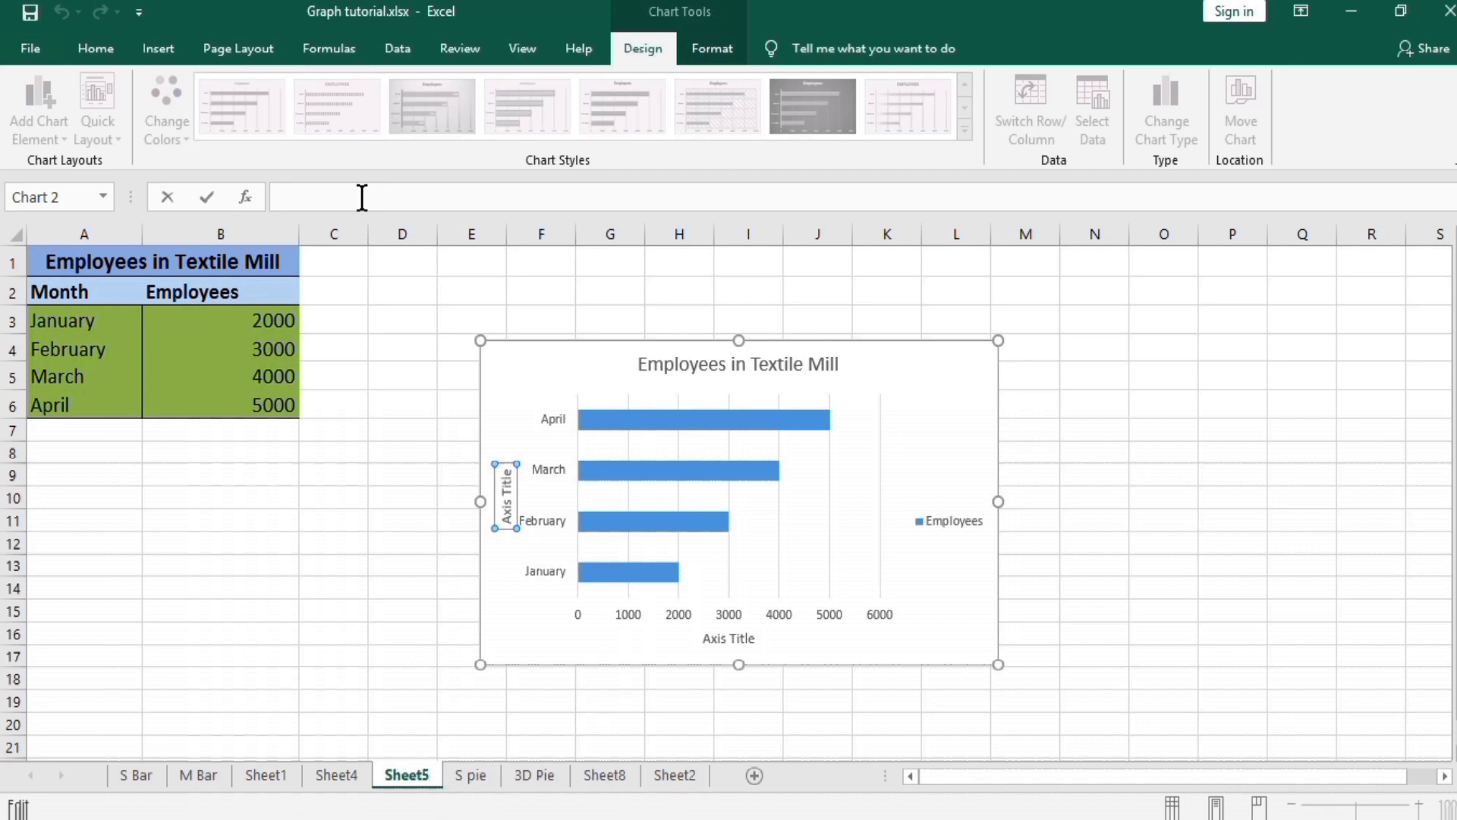
type("Month")
key("Return")
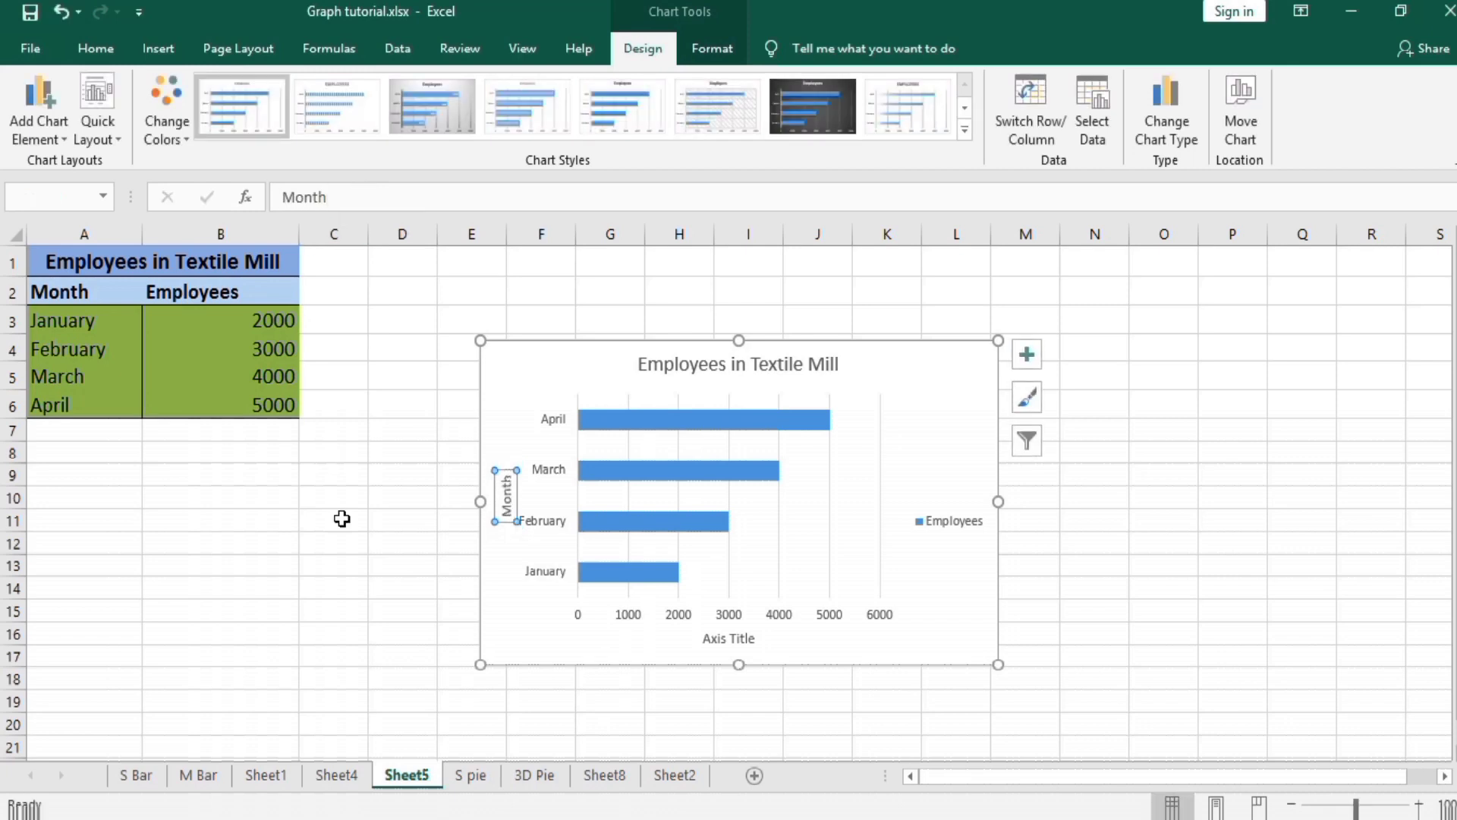
Set the horizontal axis title to 'Employees'.
left_click(713, 637)
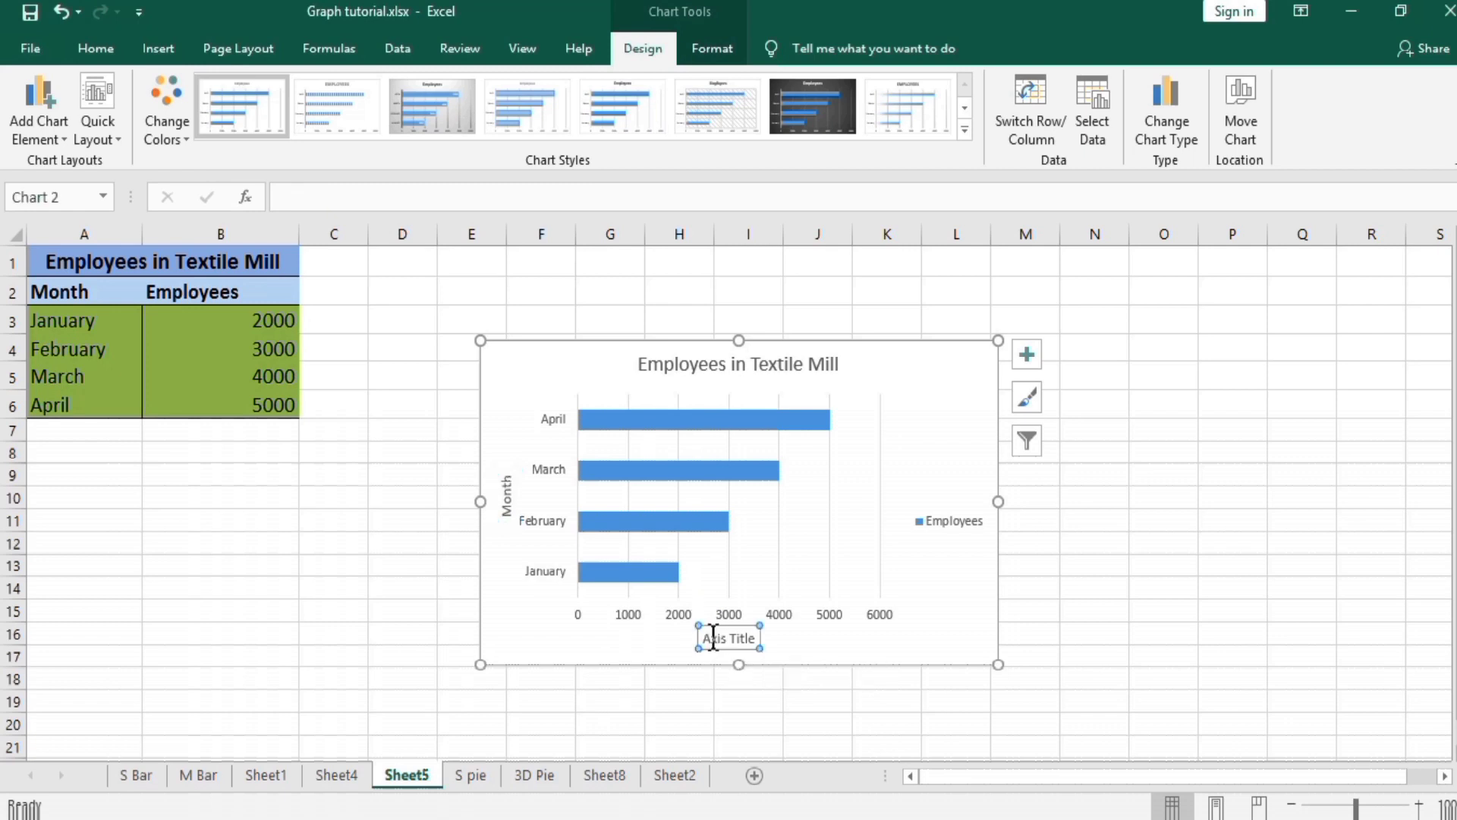
left_click(372, 196)
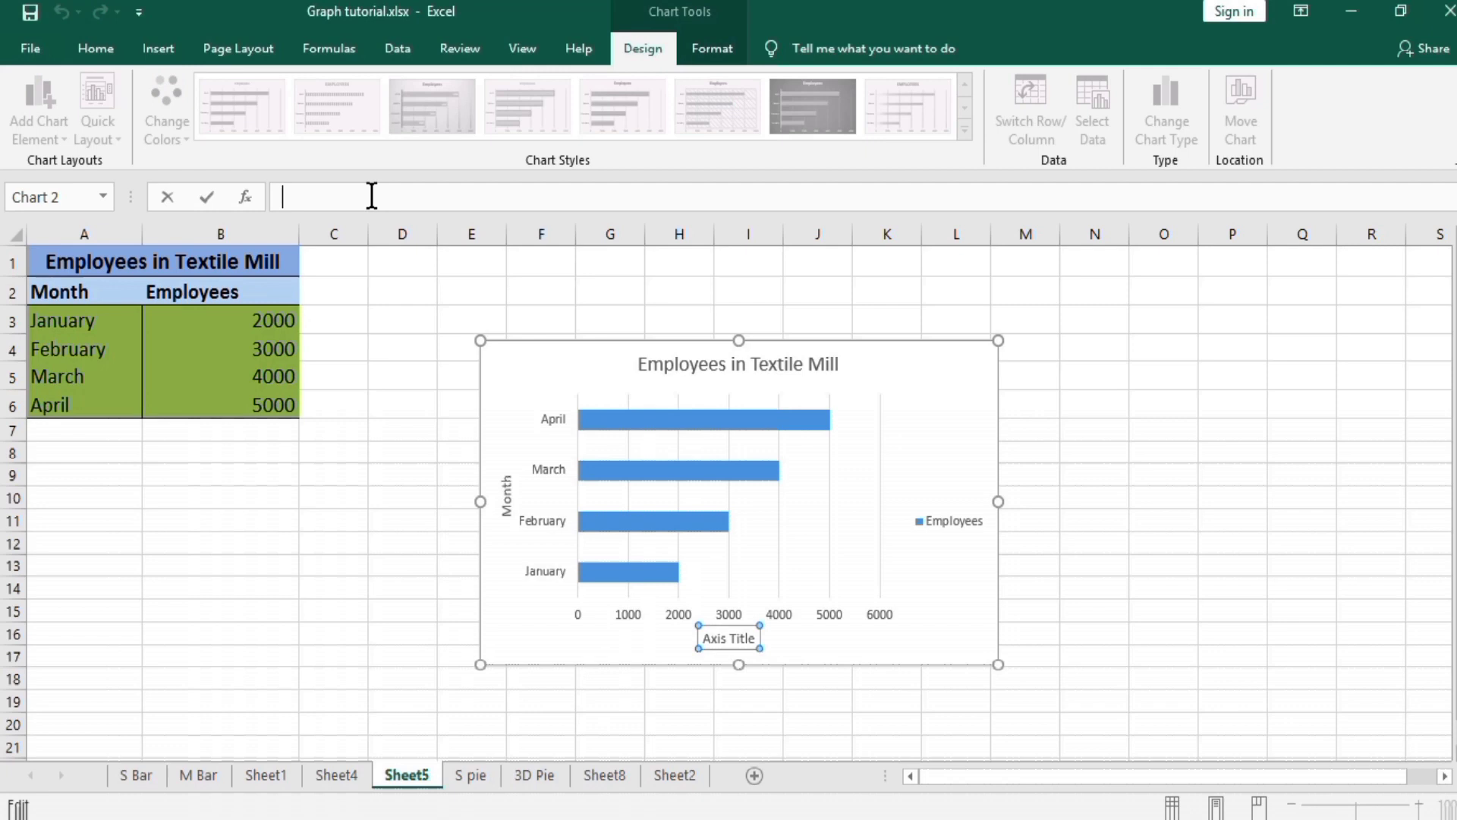
type("Employees")
key("Return")
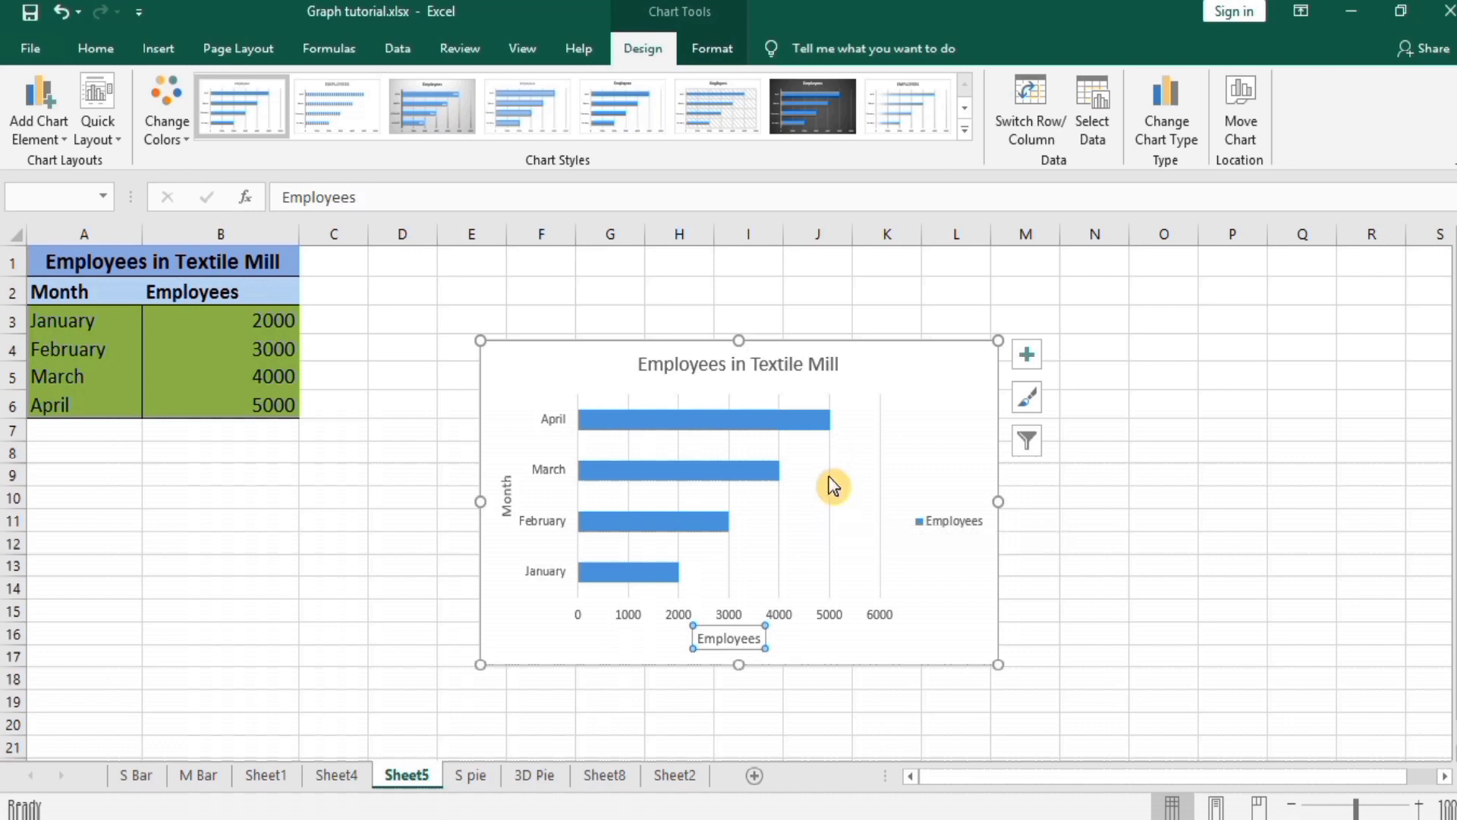
Delete the vertical gridlines from behind the chart's bars.
left_click(880, 449)
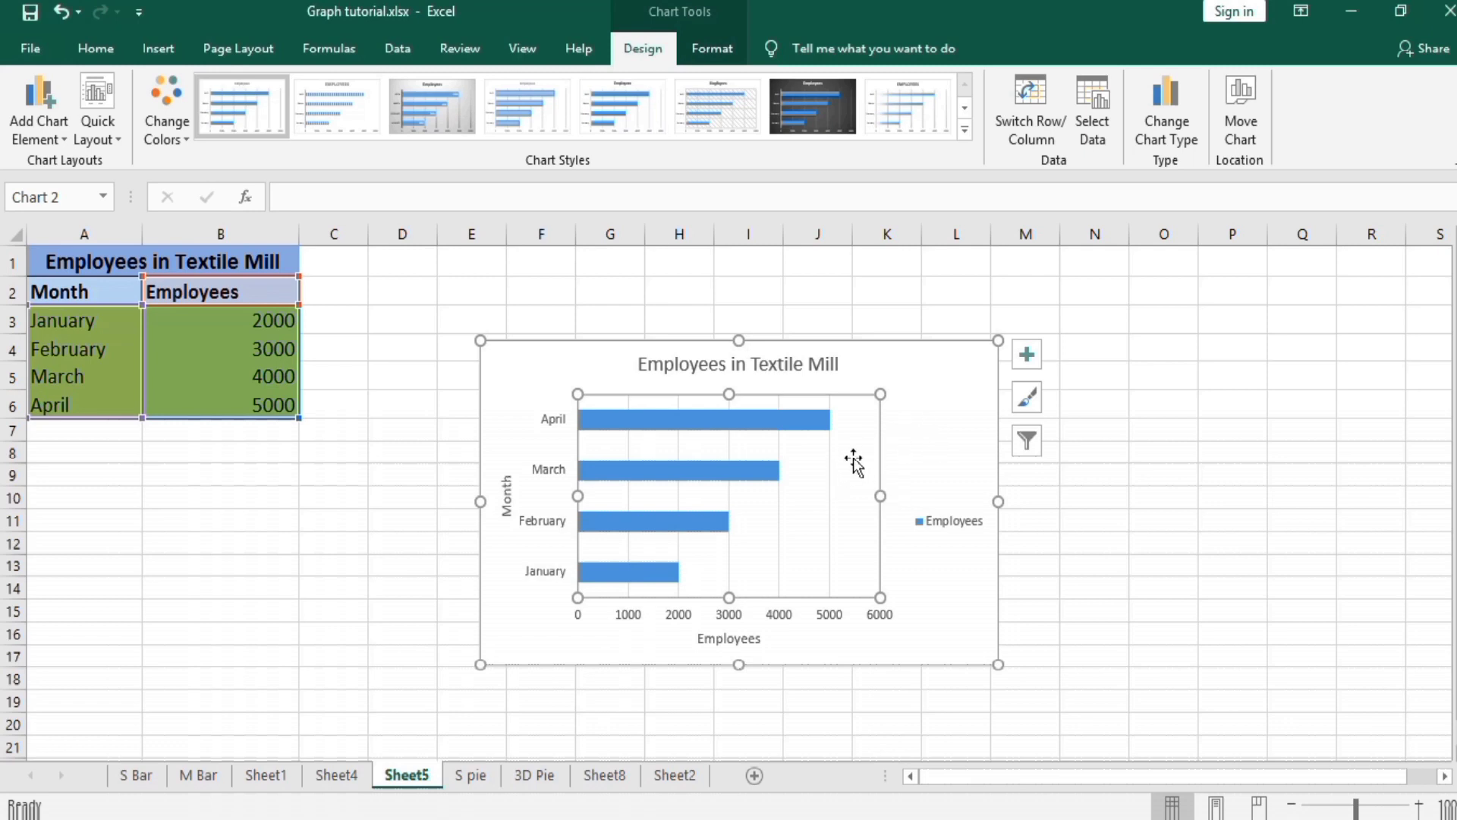
left_click(1043, 552)
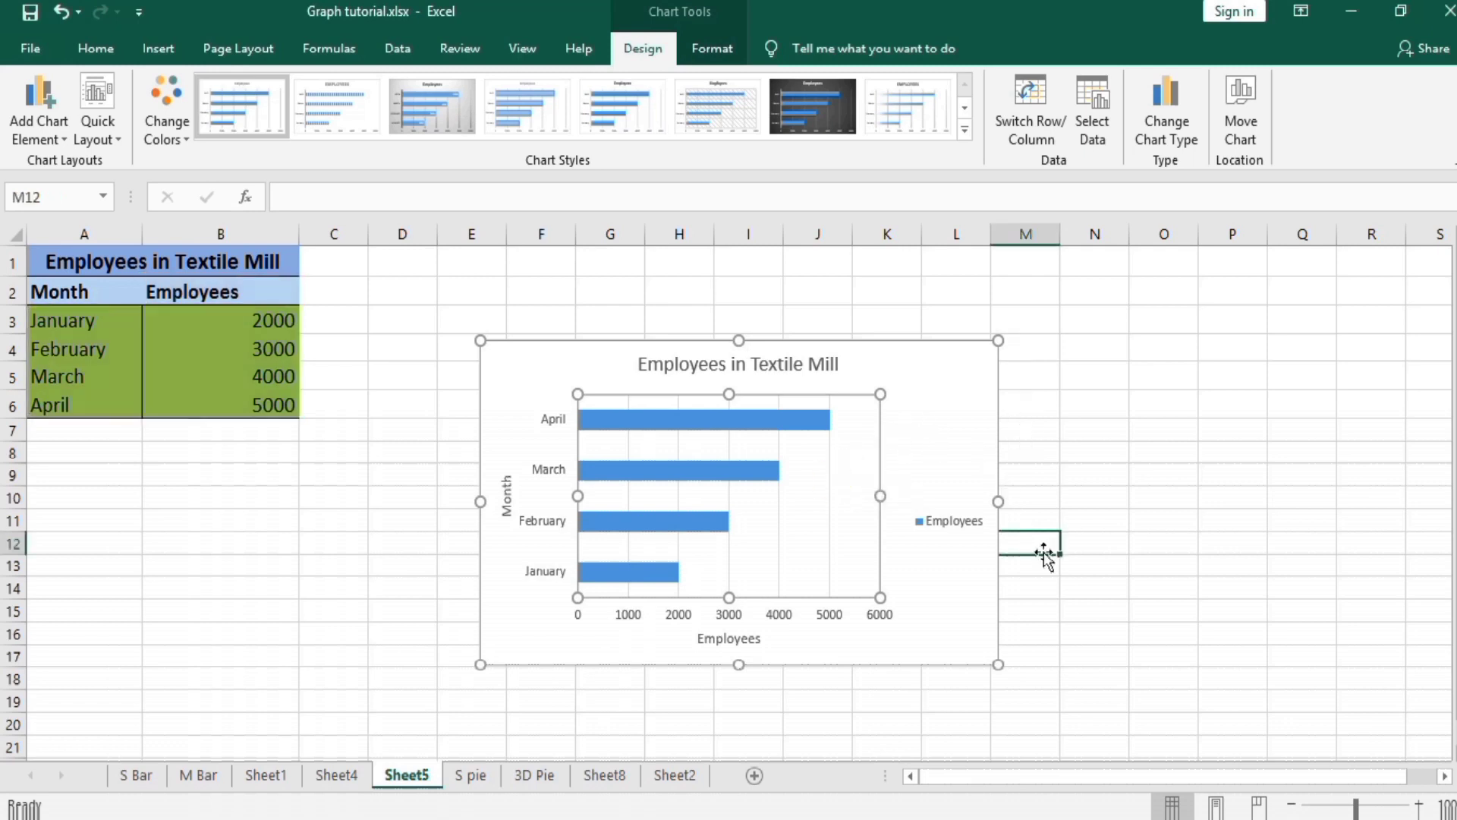
left_click(833, 516)
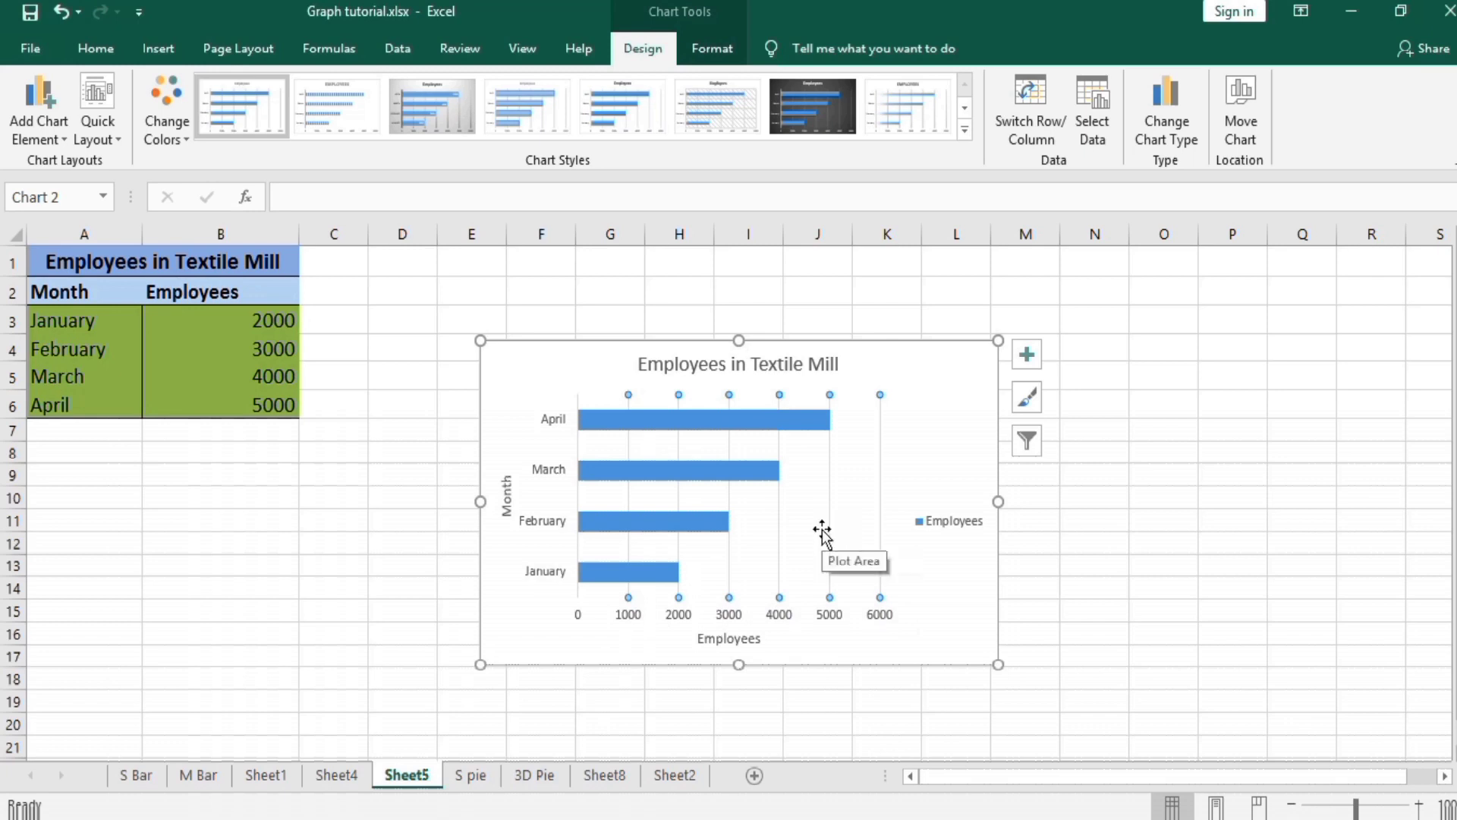
key("Delete")
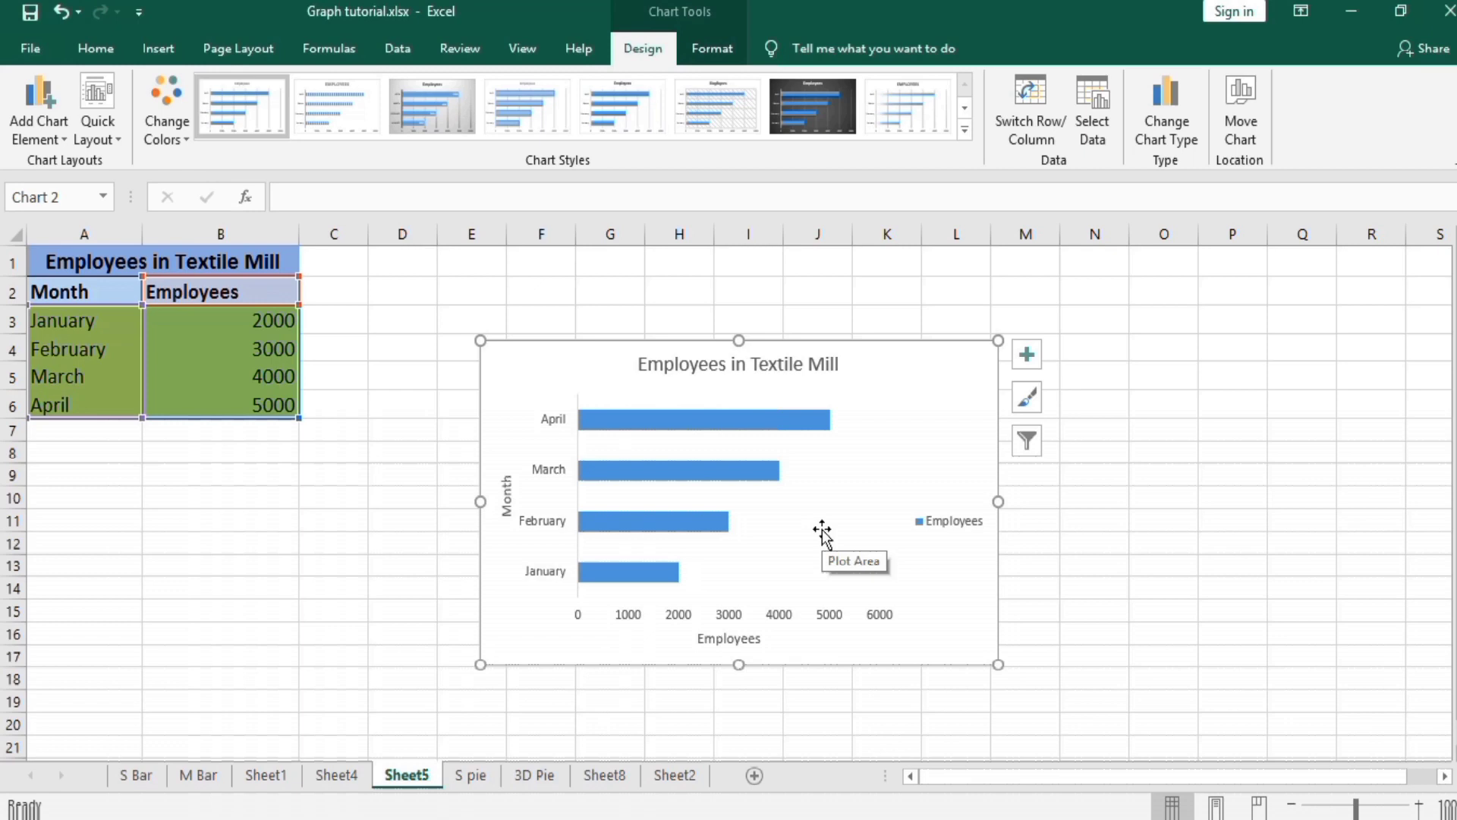
mouse_move(786, 419)
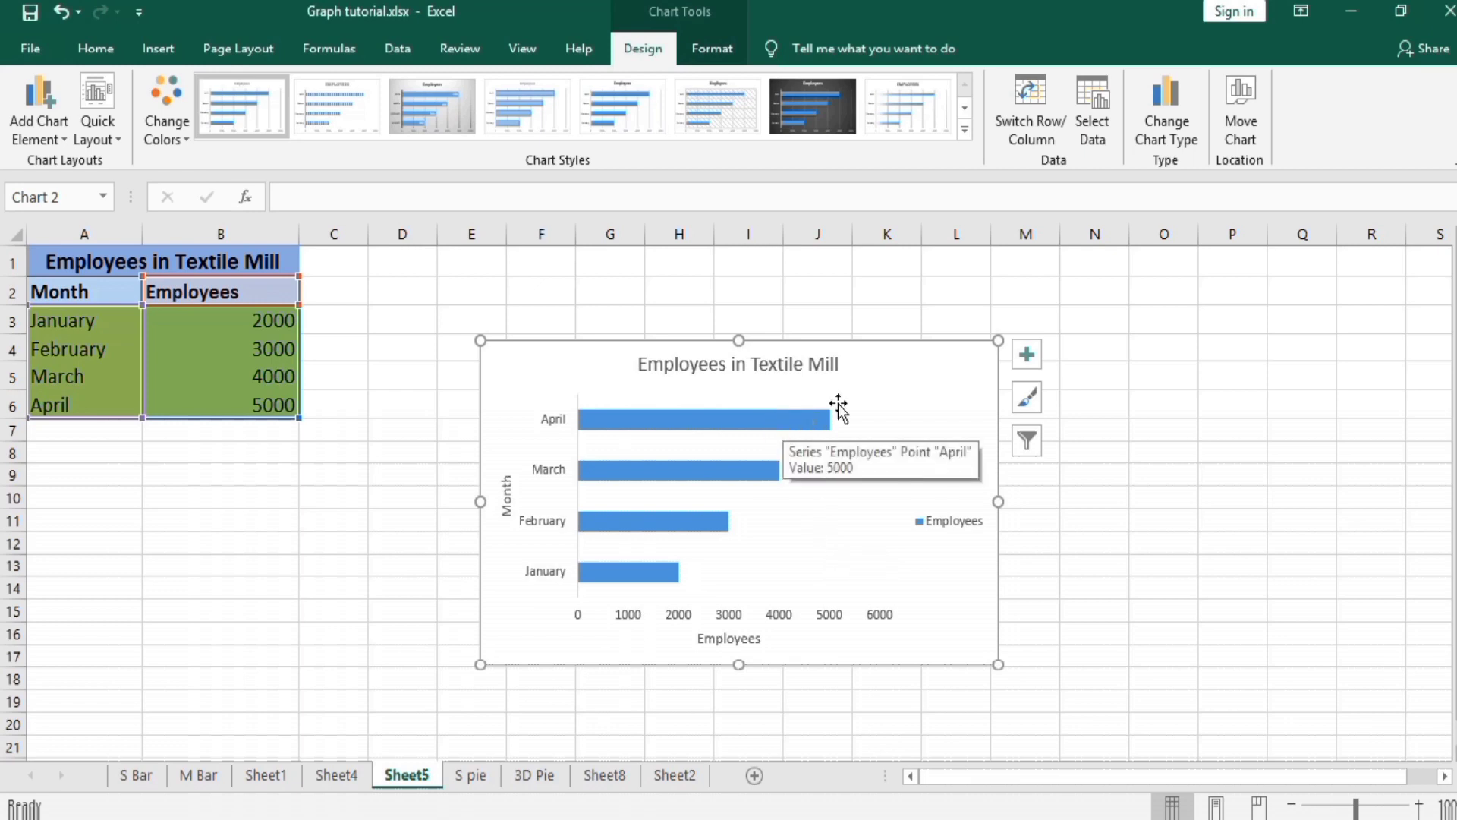
Give the Employees series a Picture or texture fill and start inserting a picture.
left_click(734, 420)
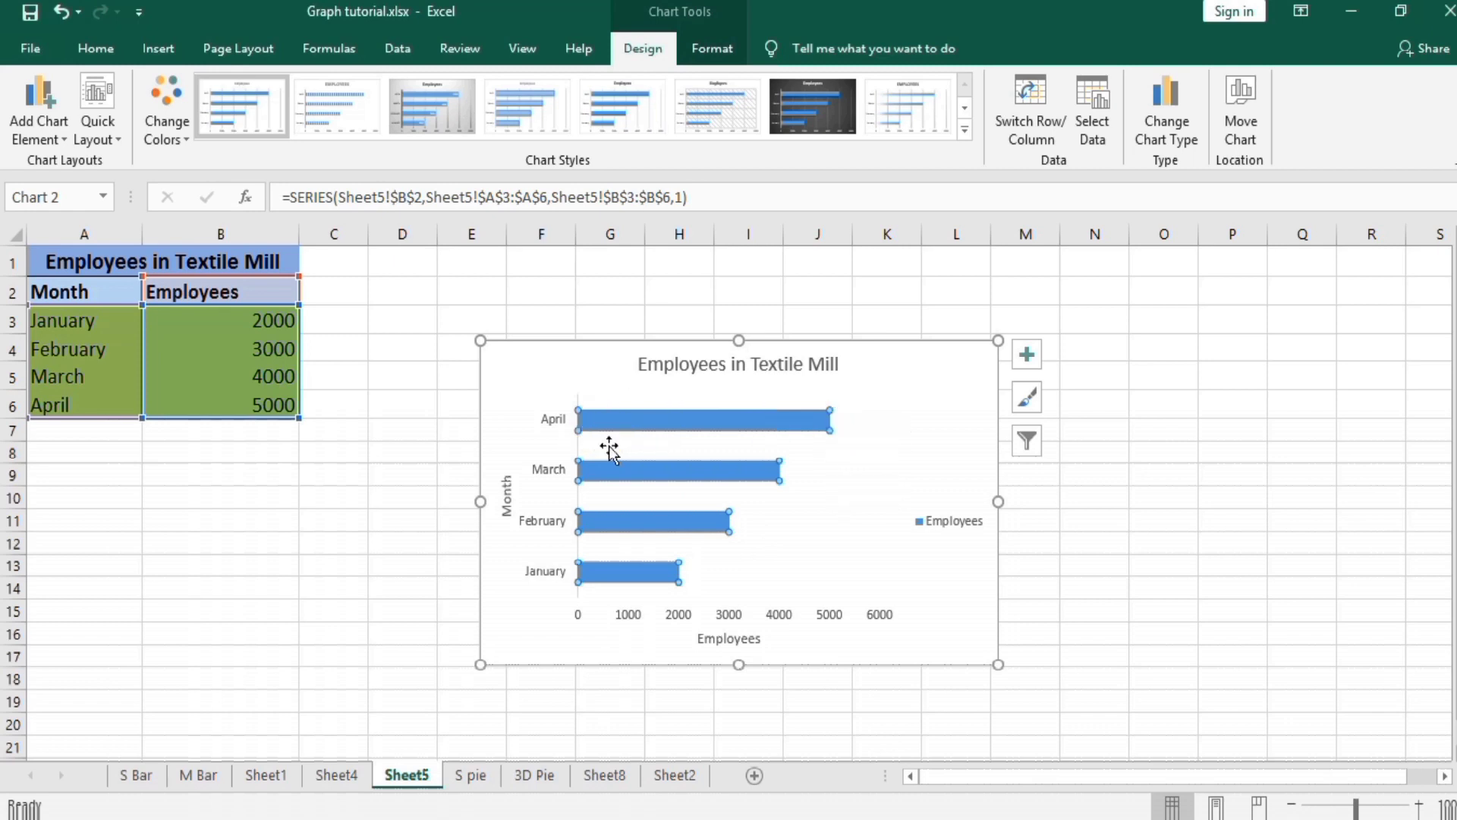
right_click(673, 418)
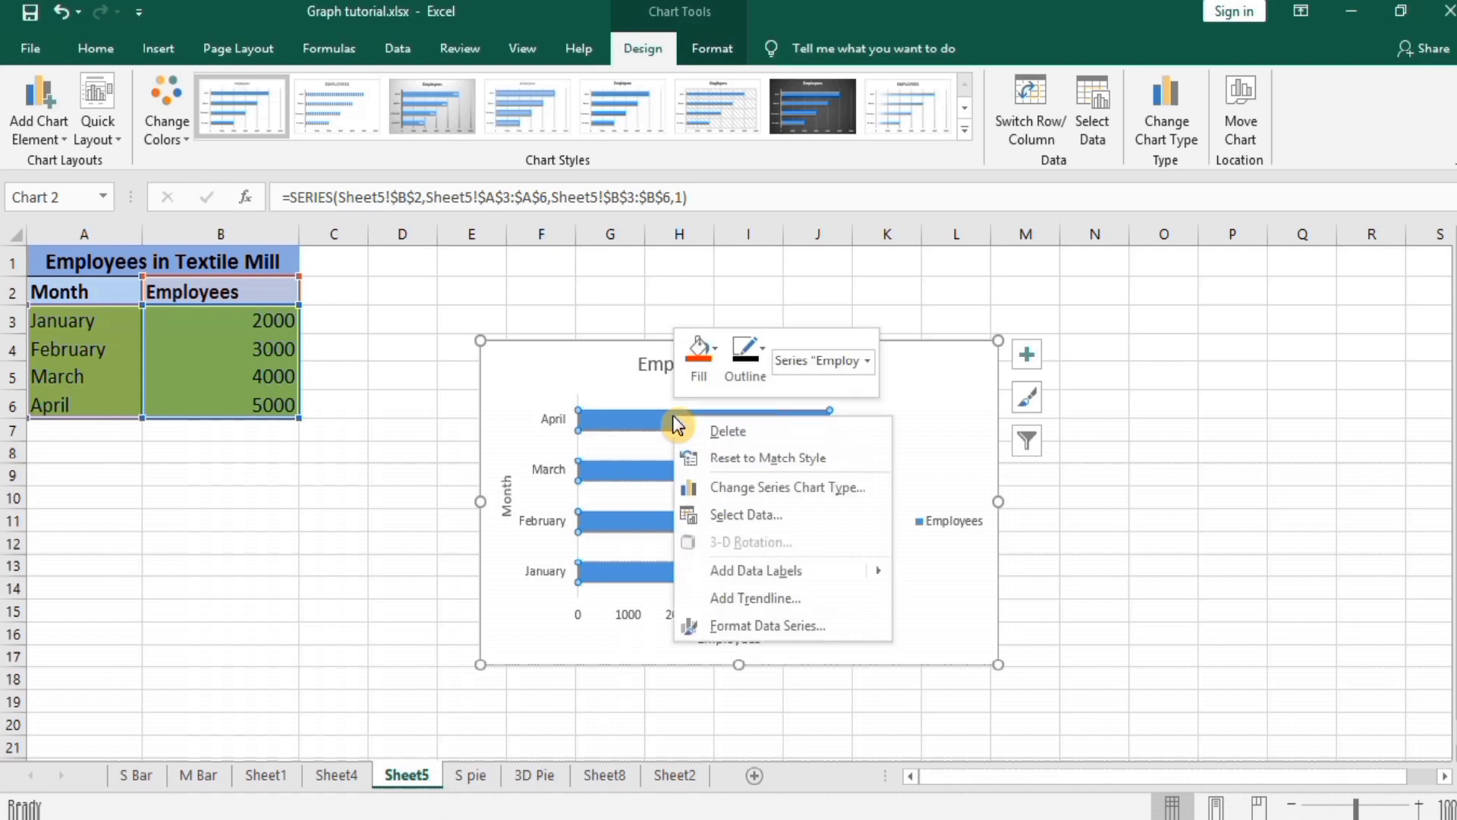
left_click(768, 626)
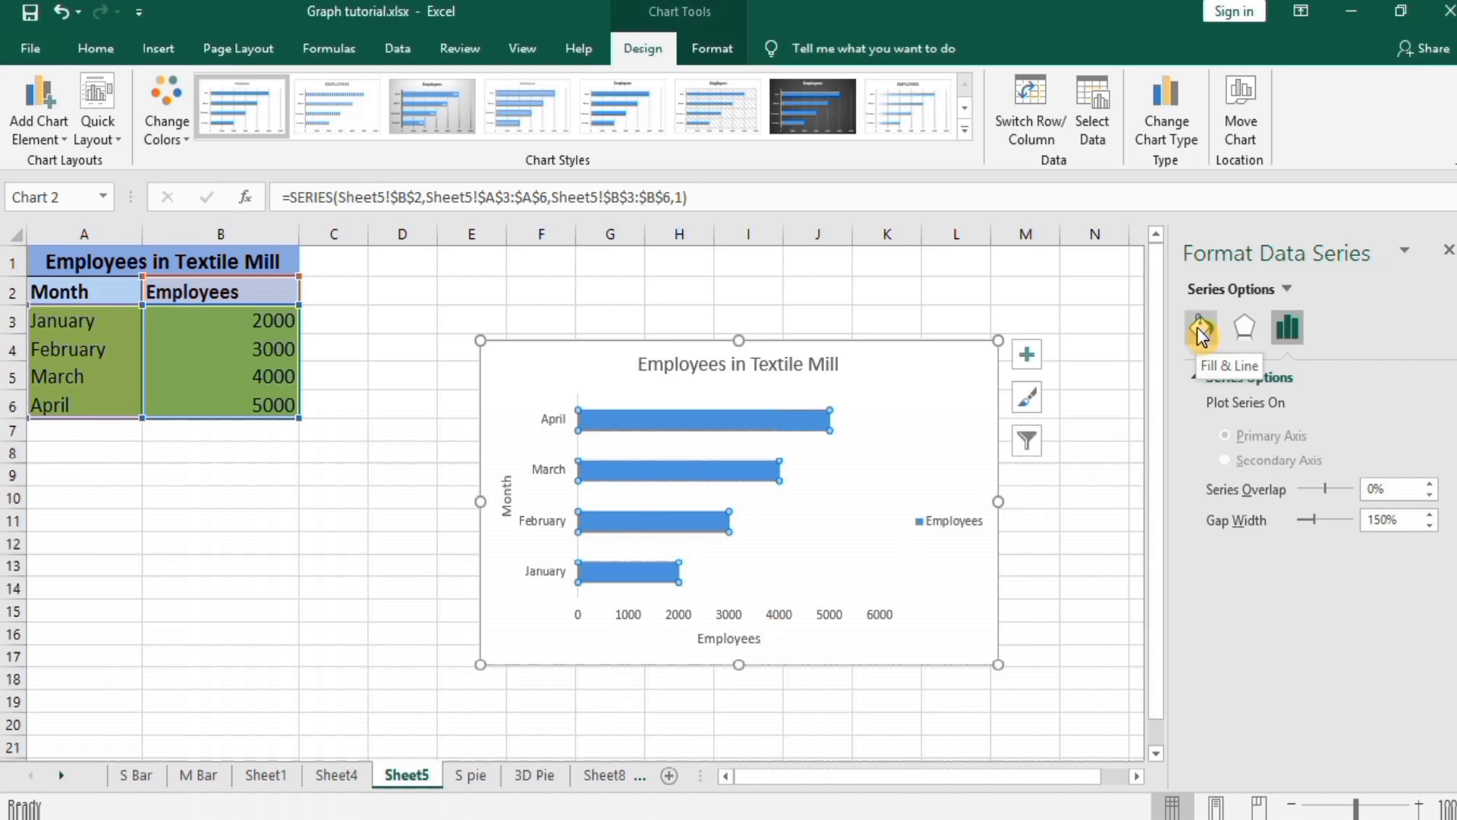
left_click(1200, 331)
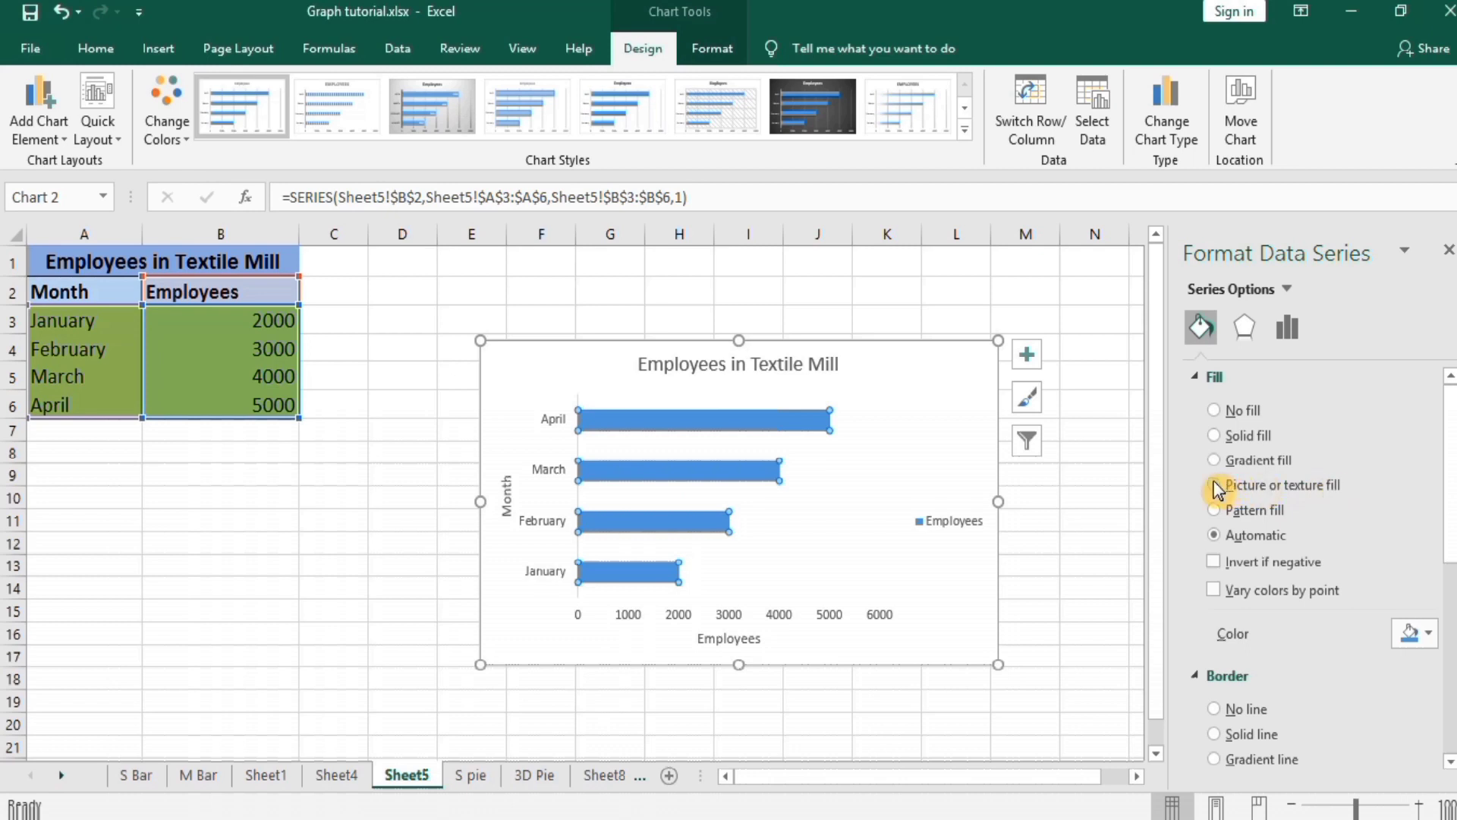
left_click(1215, 487)
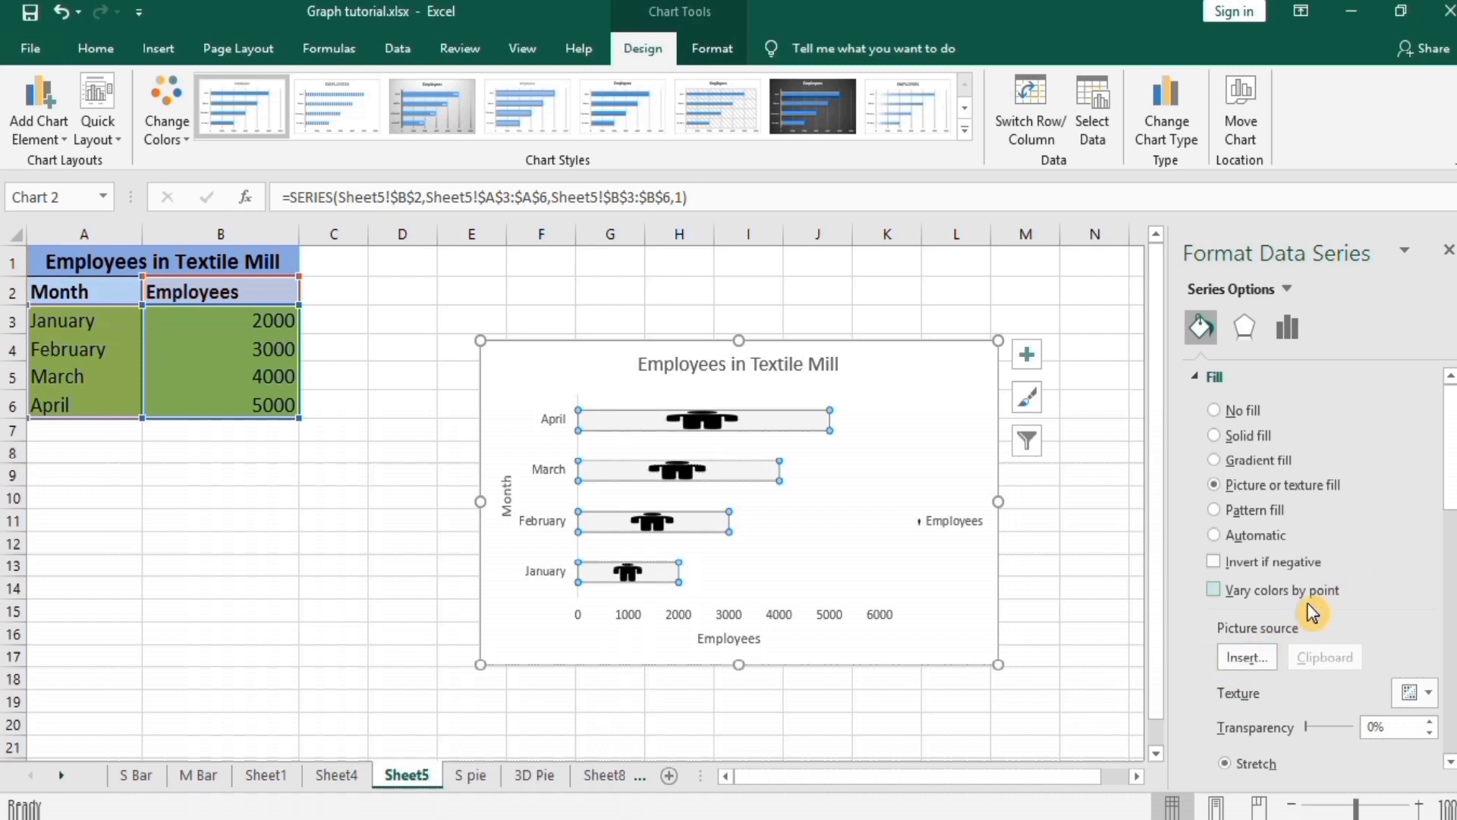
left_click(1245, 659)
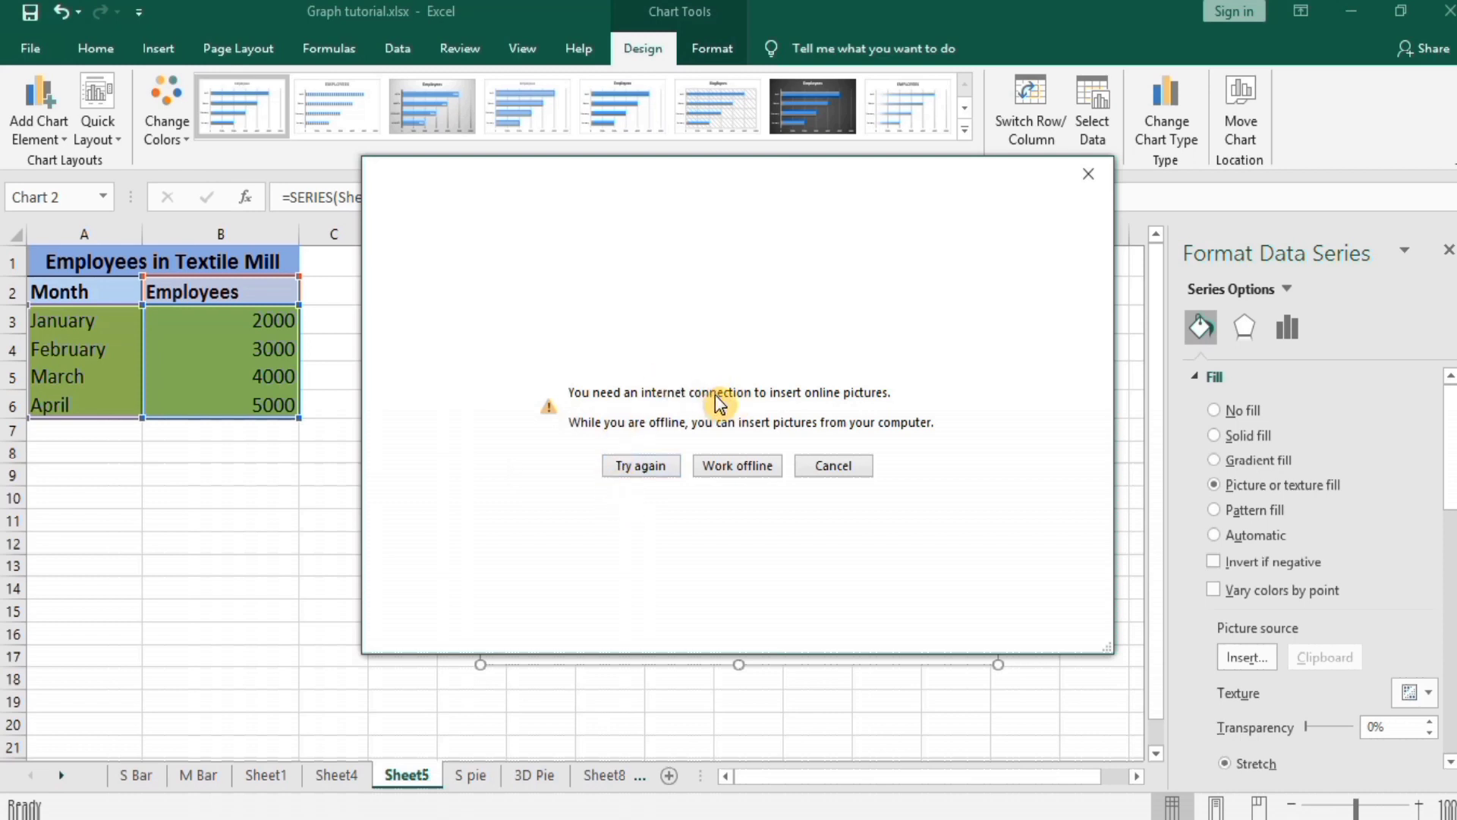
Work offline and fill the bars with the male-symbol PNG from the Desktop.
left_click(738, 466)
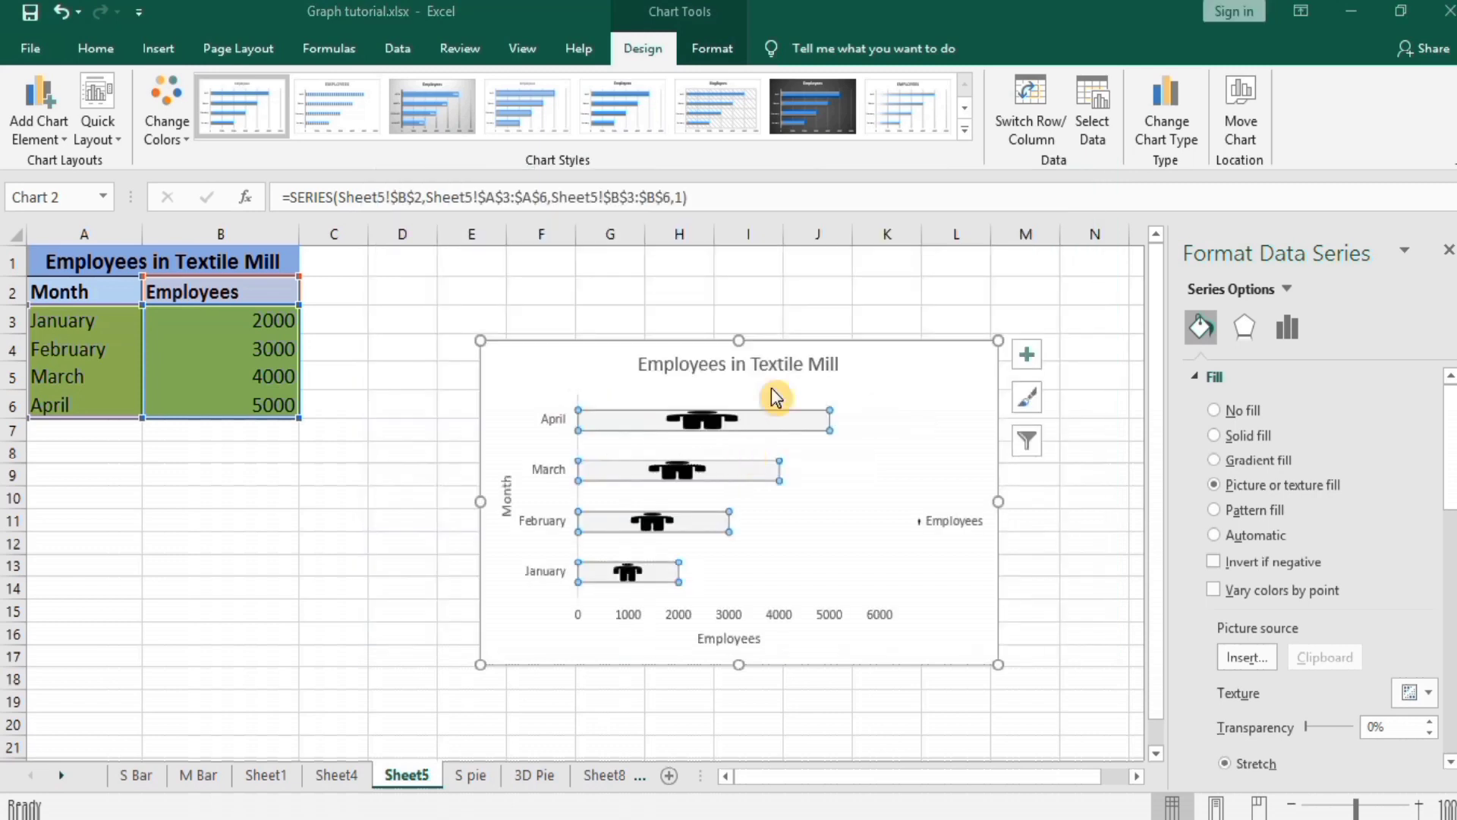
scroll(129, 174, "down", 1)
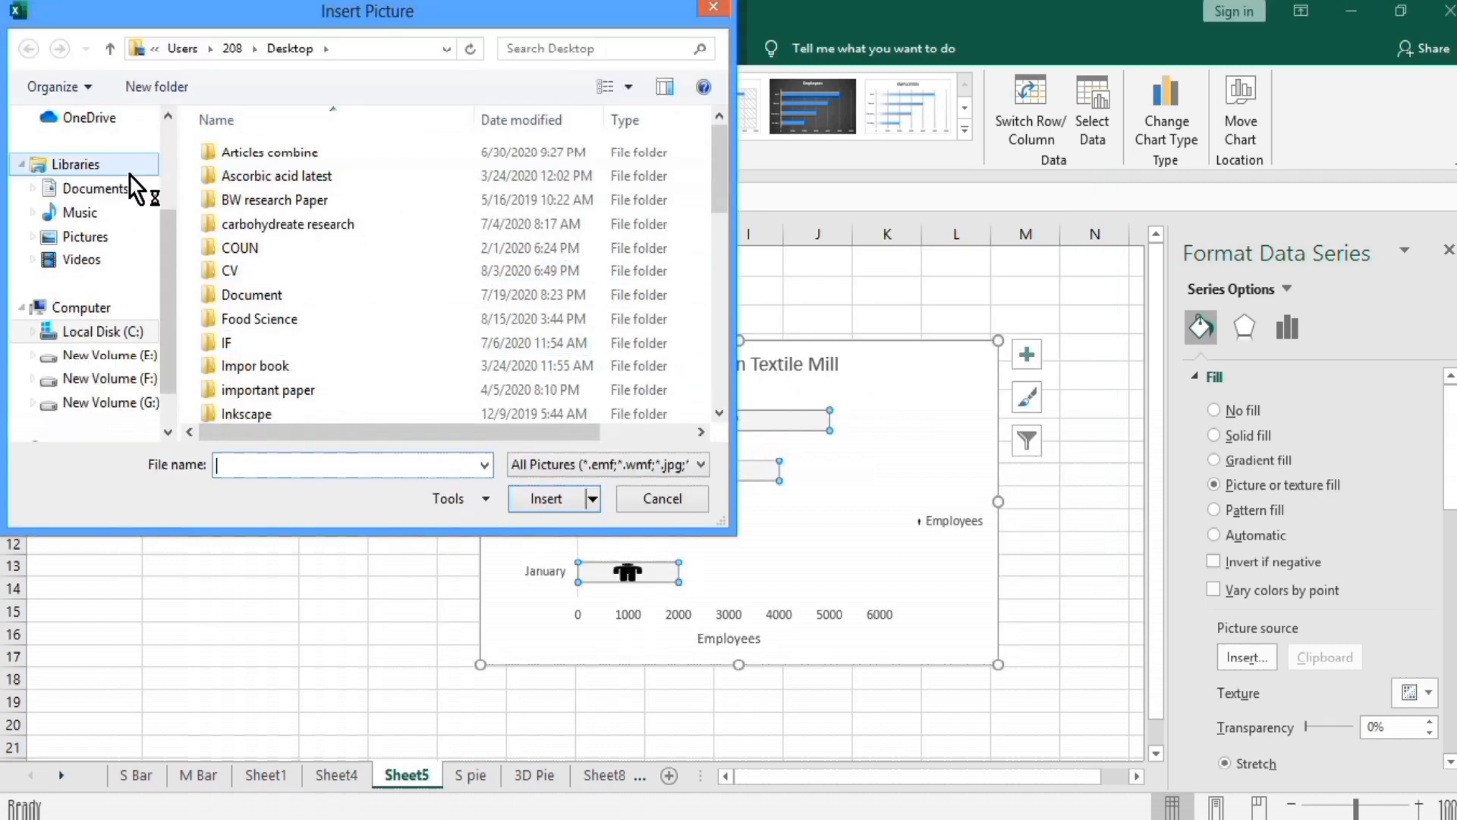
left_click_drag(162, 235, 170, 142)
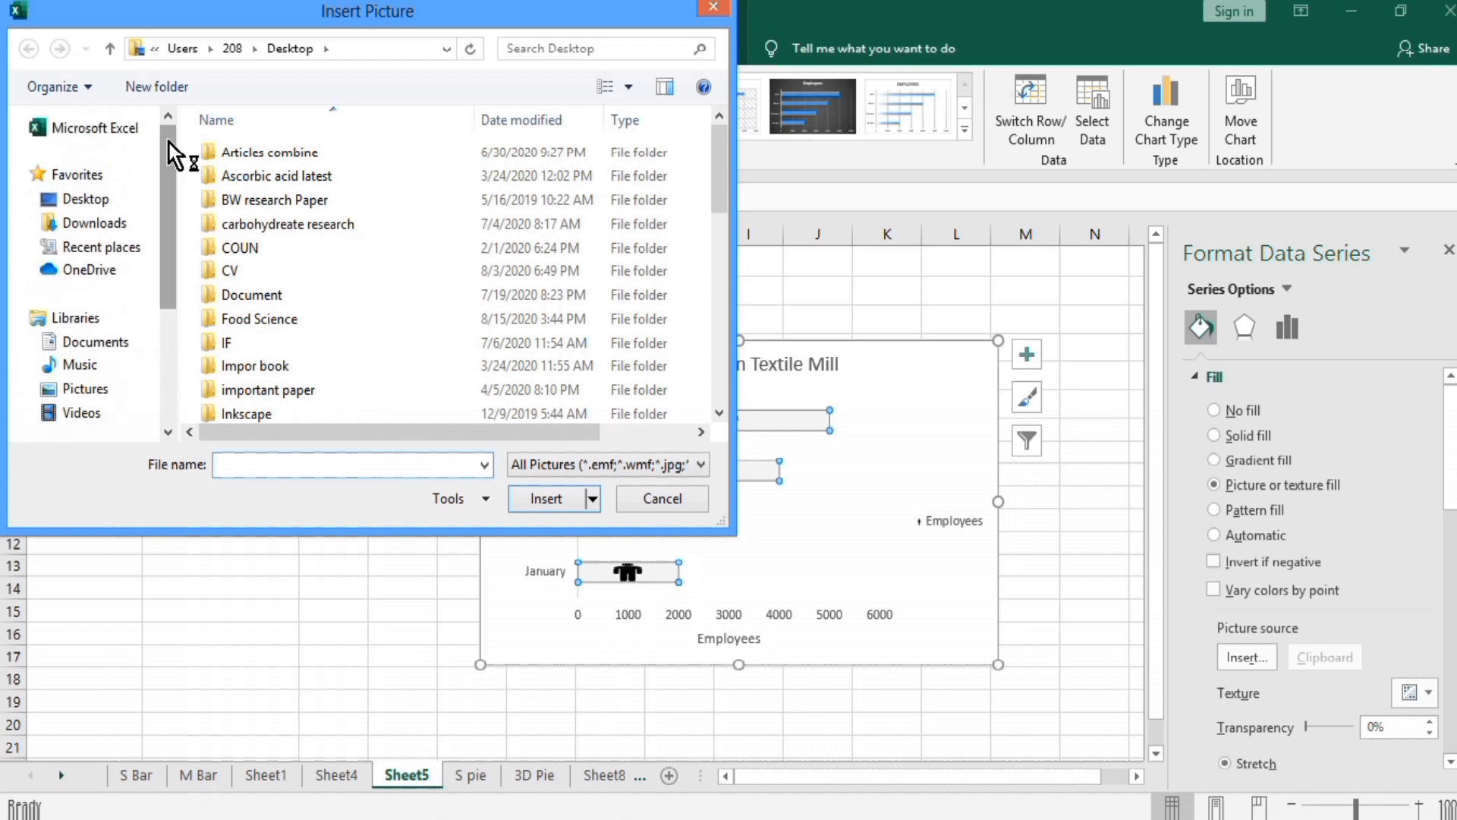
left_click(104, 202)
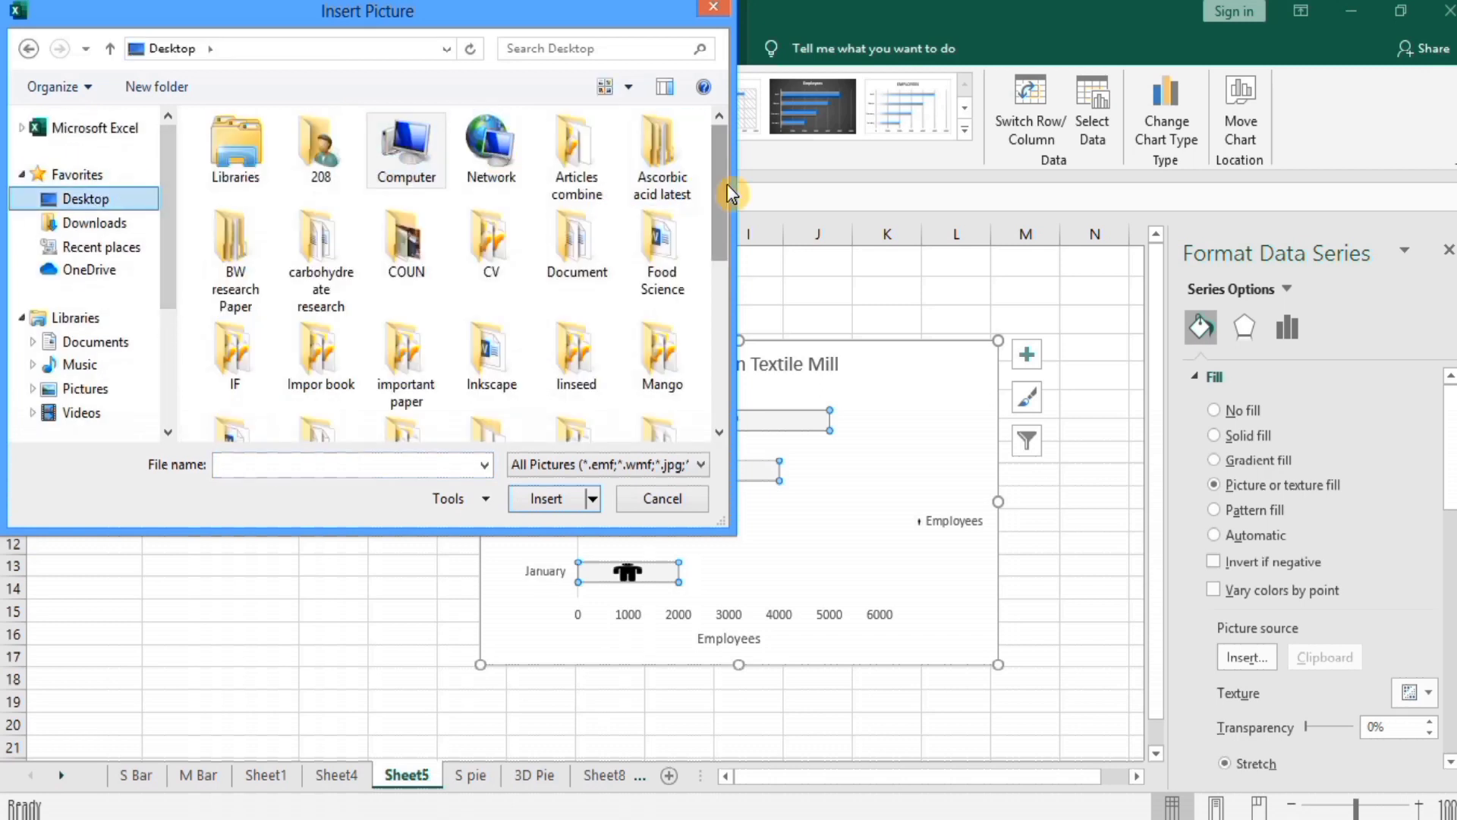
left_click_drag(722, 188, 717, 356)
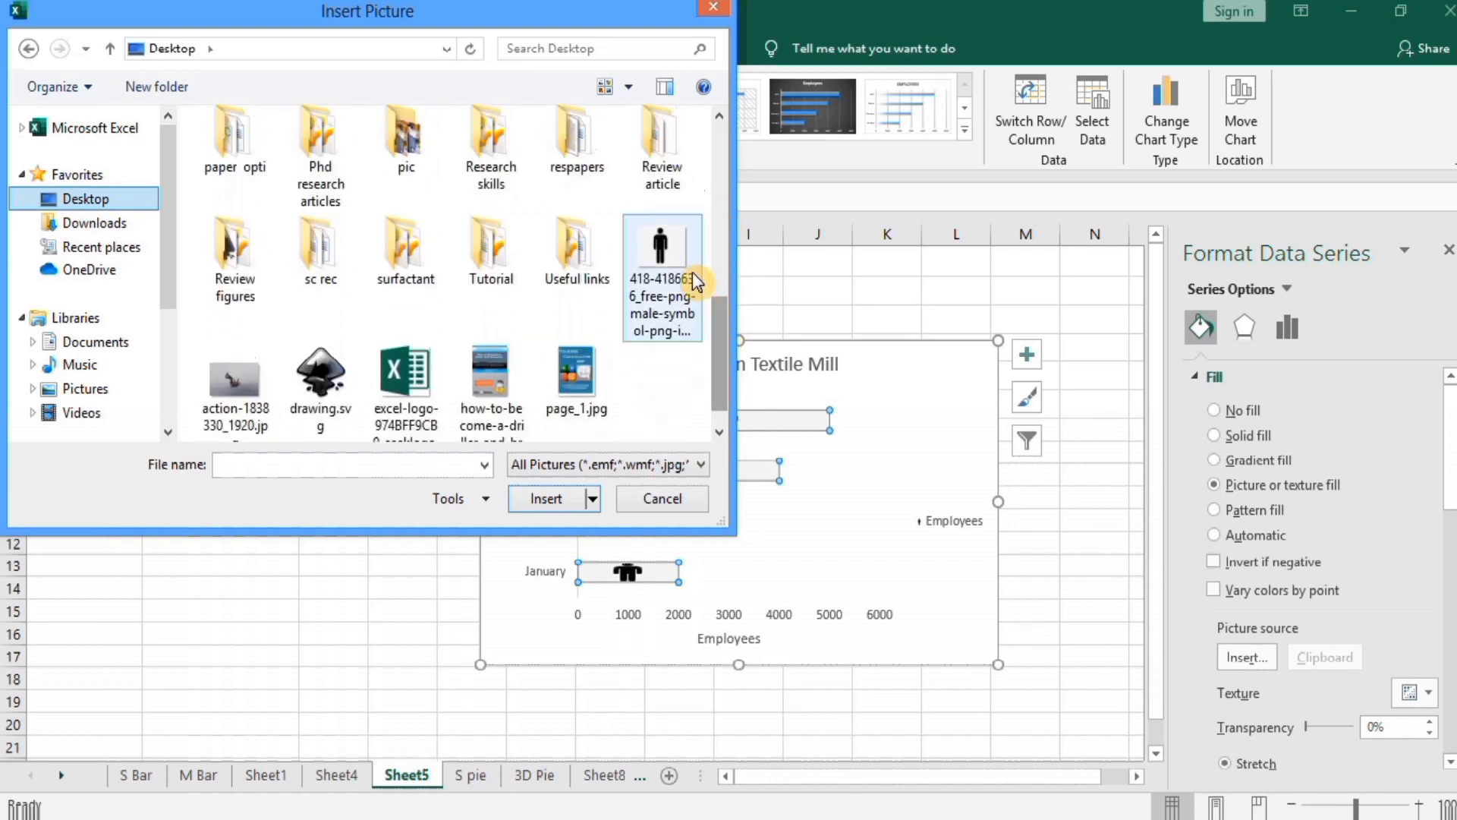
left_click(667, 281)
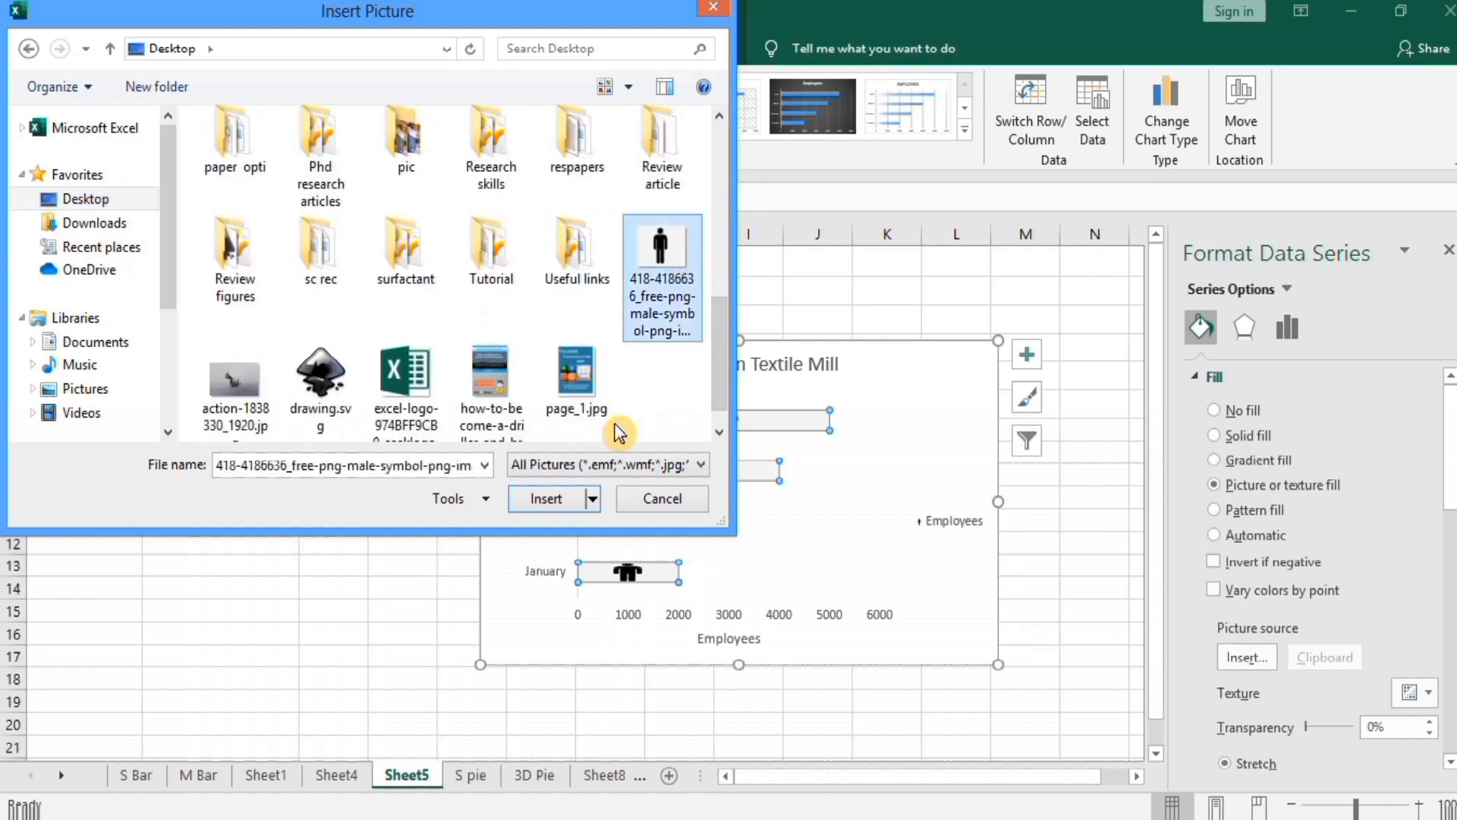
left_click(540, 495)
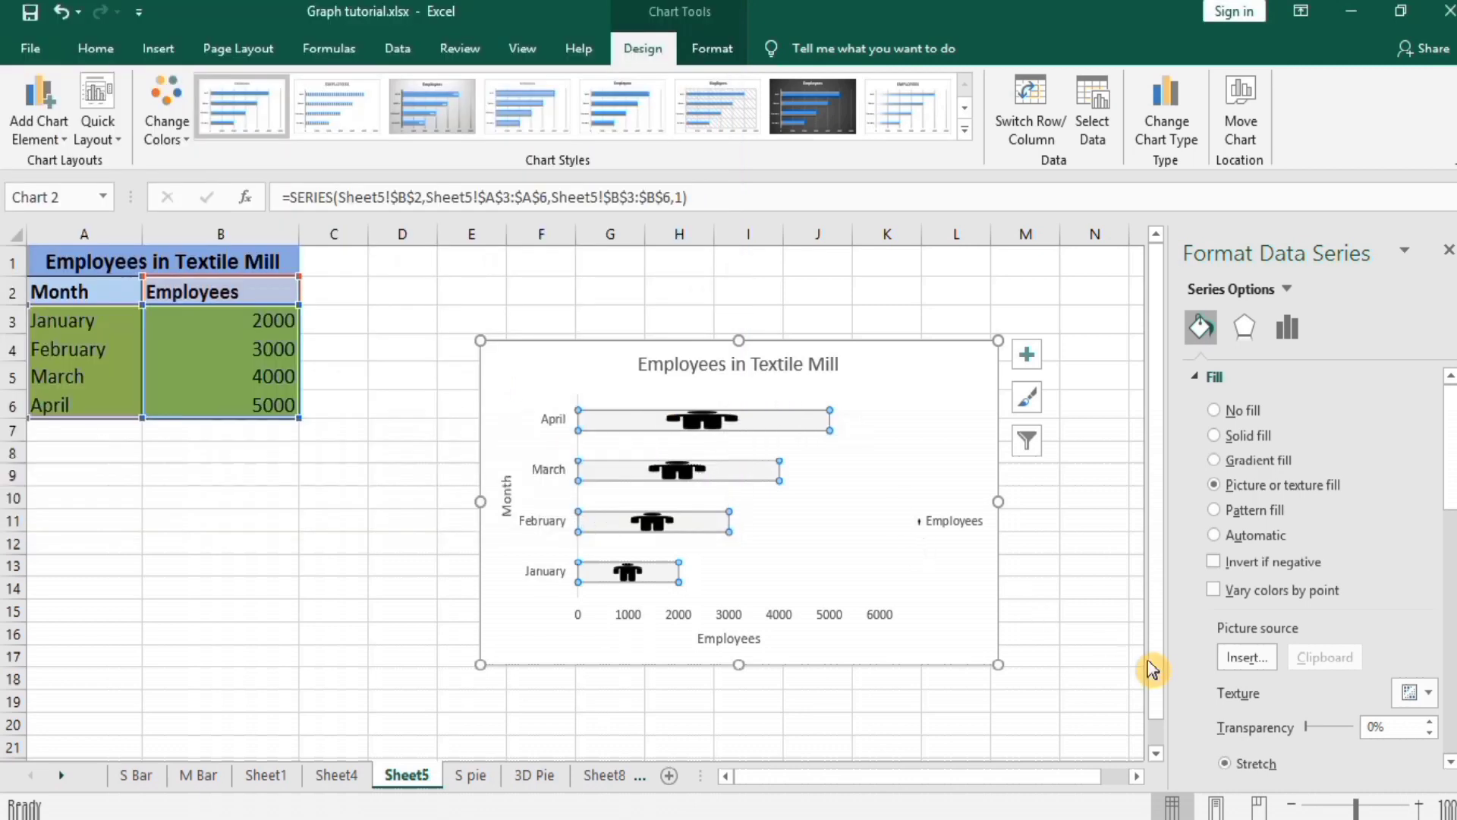
Stack the bar picture, scaled at 1000 units per picture.
left_click_drag(1451, 476, 1451, 557)
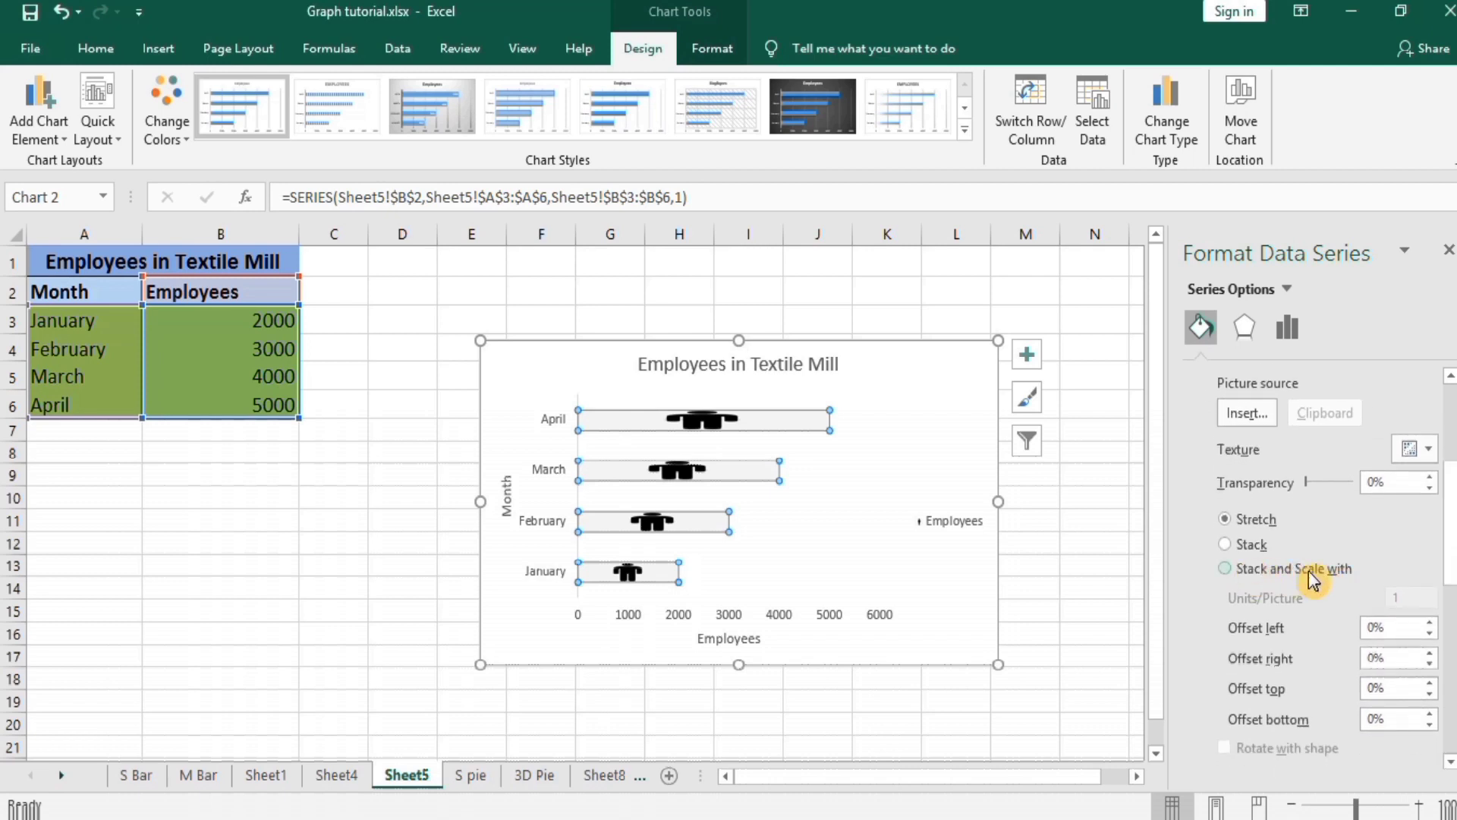
left_click(1225, 569)
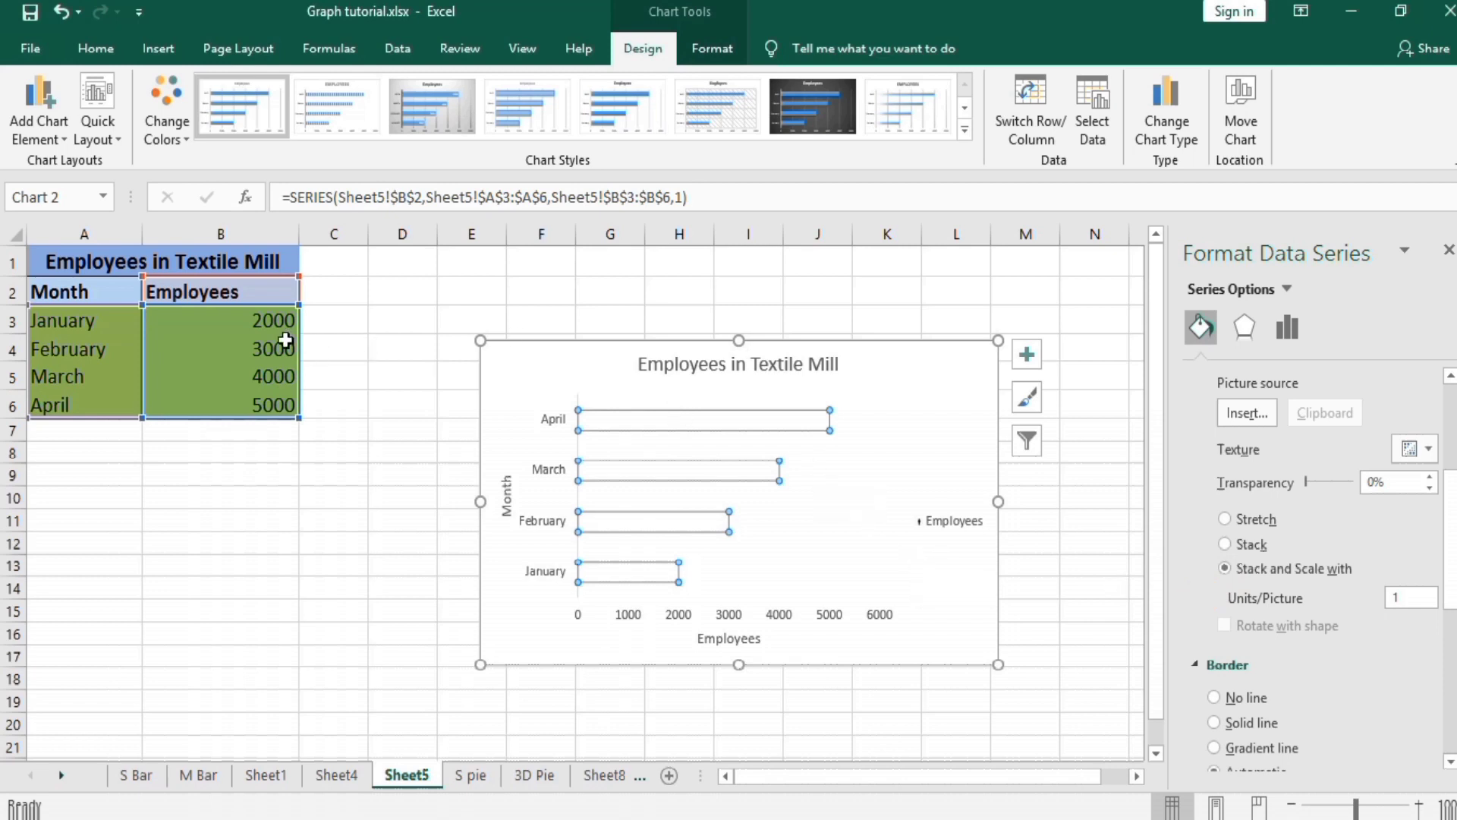
left_click(595, 422)
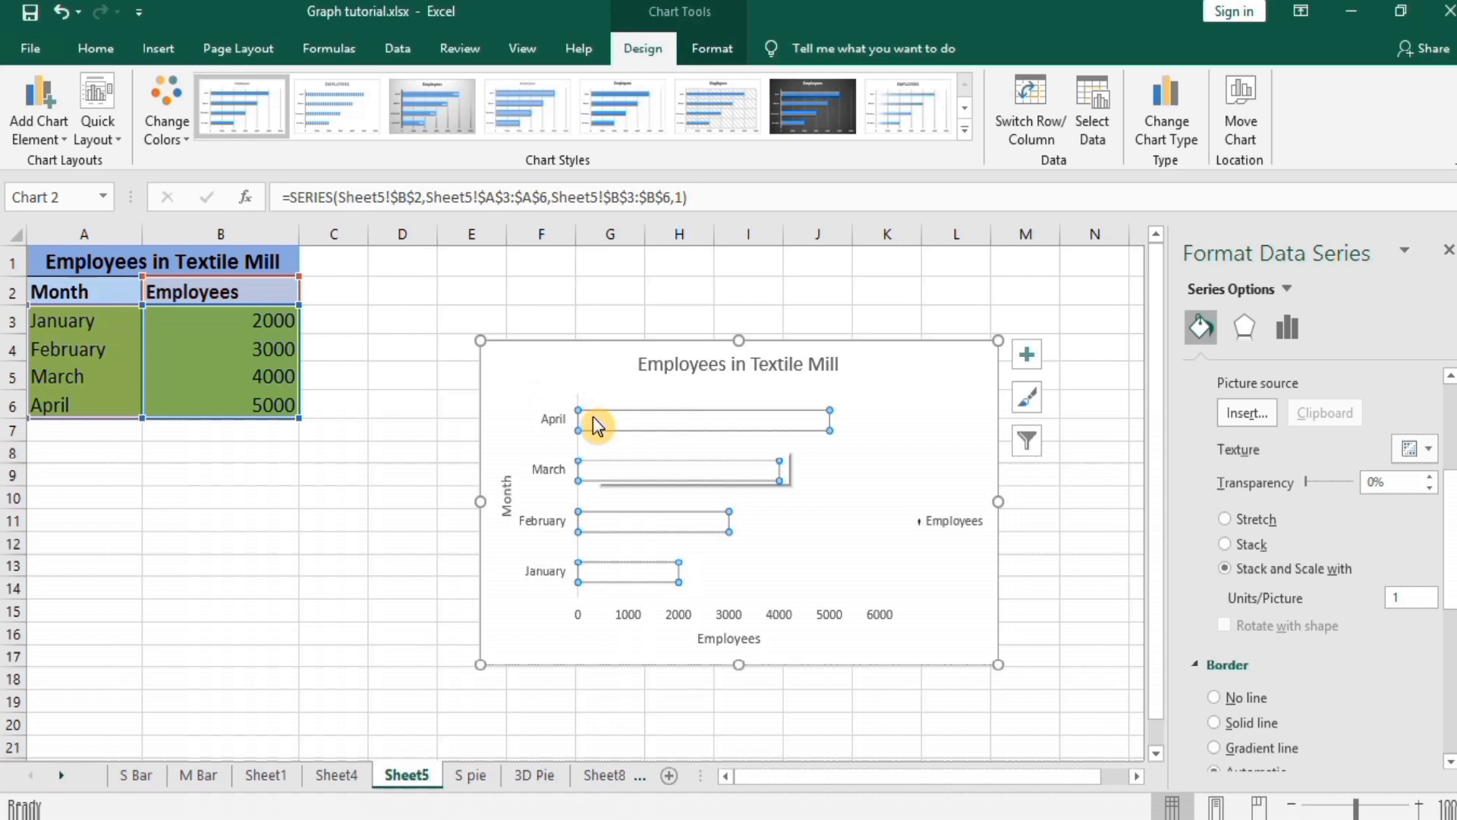
mouse_move(599, 420)
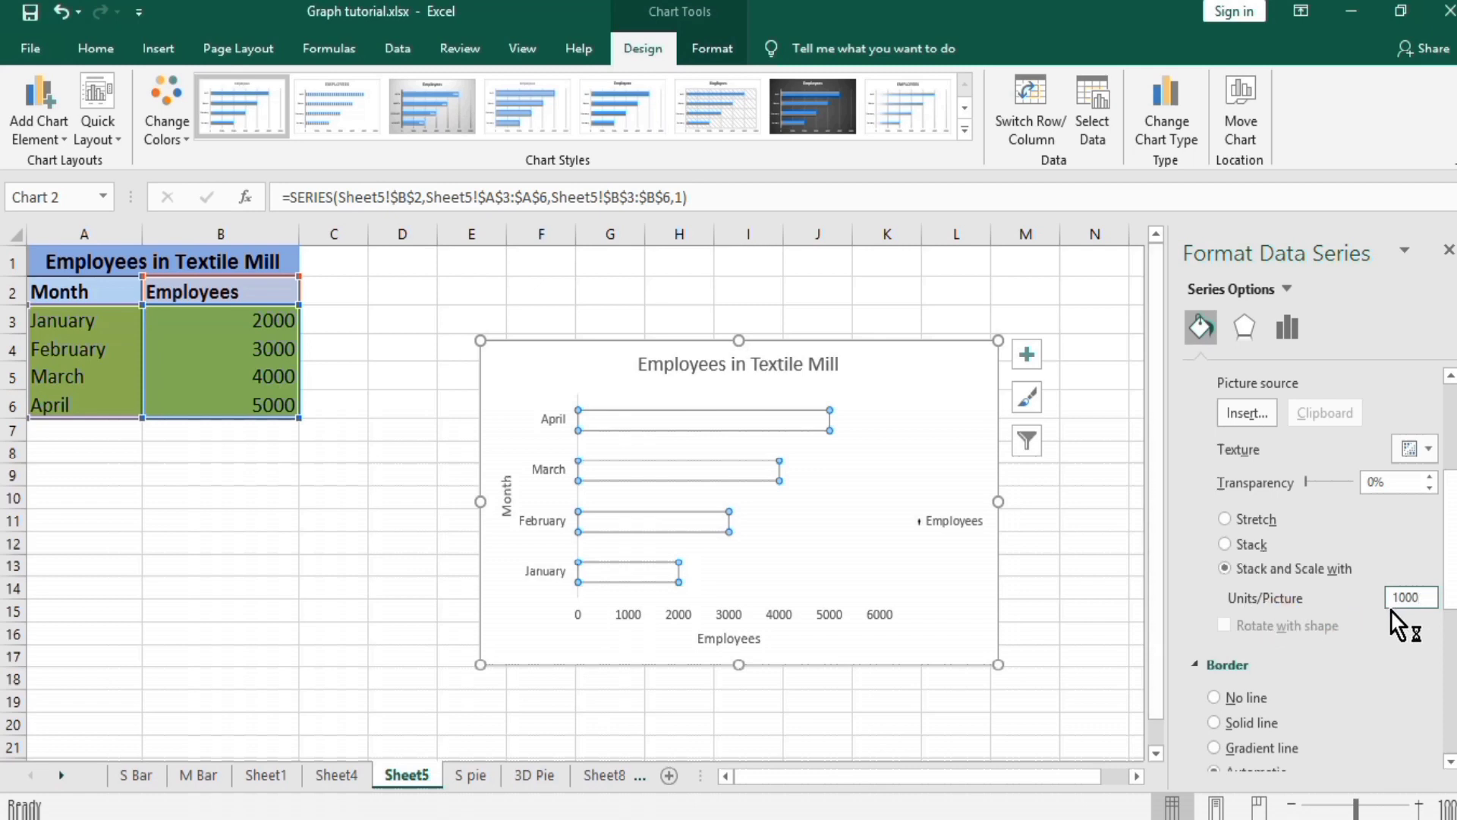
left_click(1357, 640)
left_click(1078, 563)
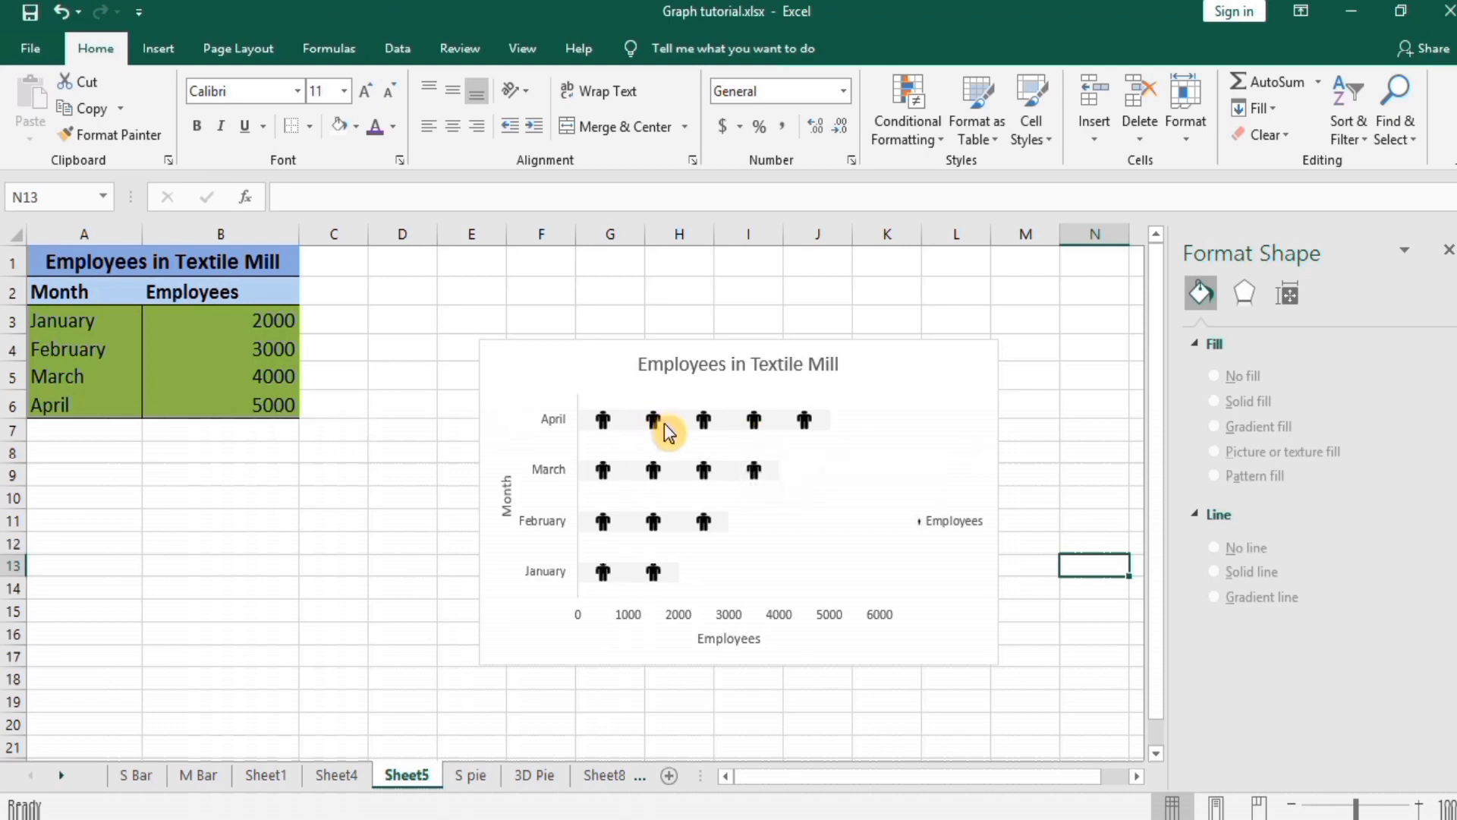
Select the Employees bars to view Series Options: overlap 0%, gap width 150%.
mouse_move(739, 423)
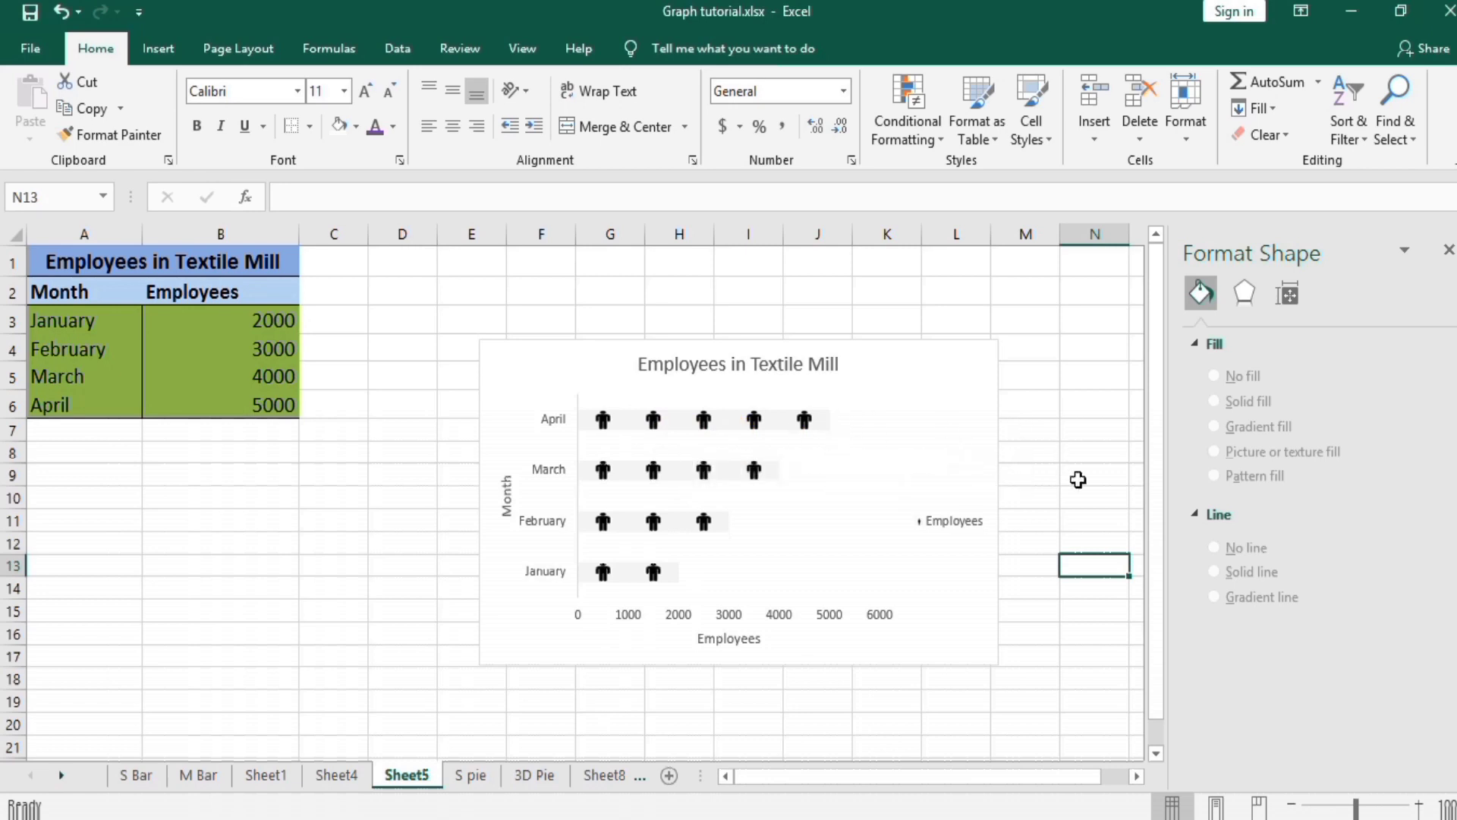
left_click(705, 420)
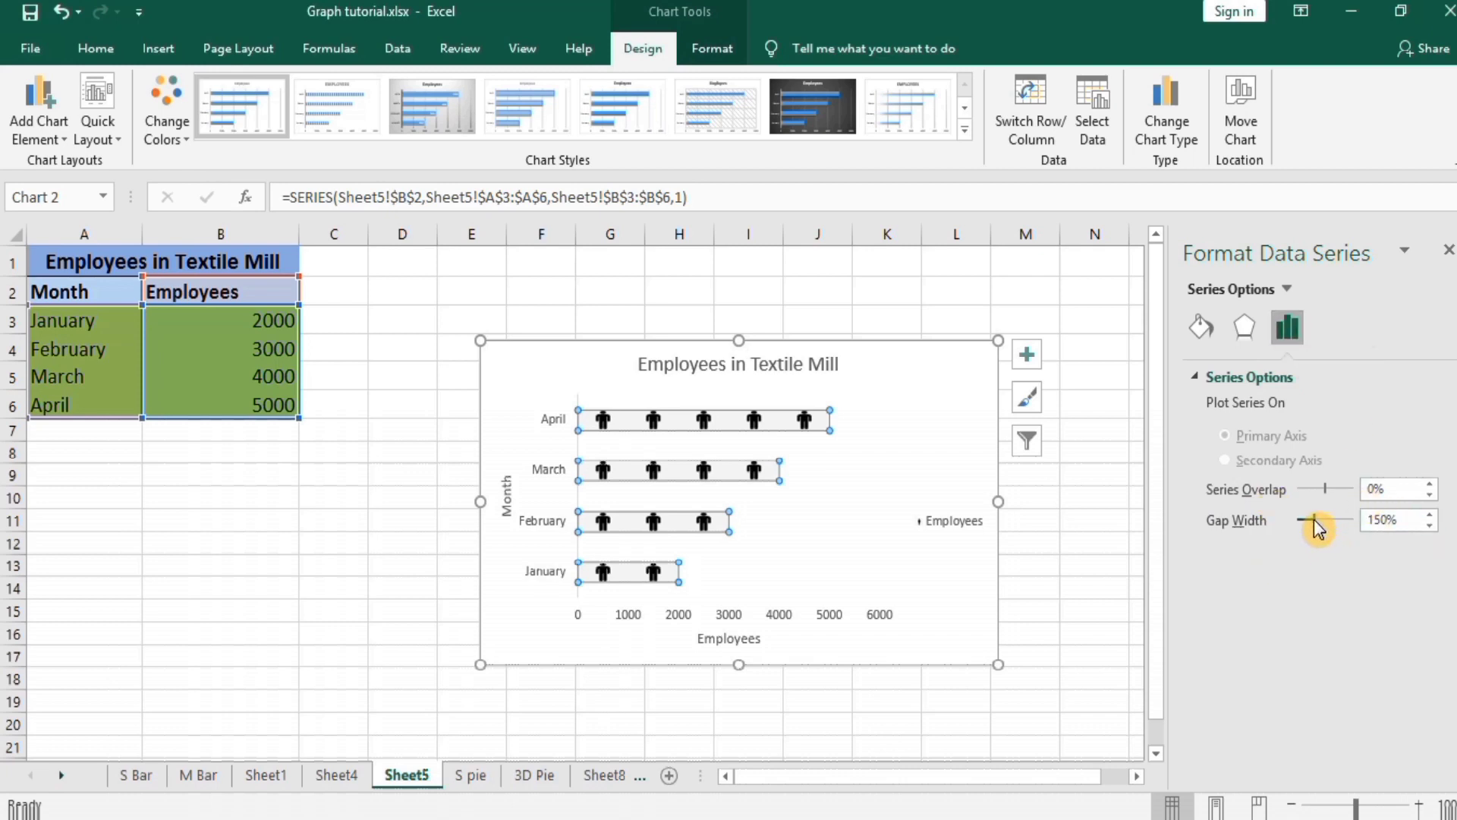
Reduce the bars' gap width from 150% to 71%.
left_click_drag(1312, 519, 1307, 519)
left_click_drag(1305, 519, 1303, 520)
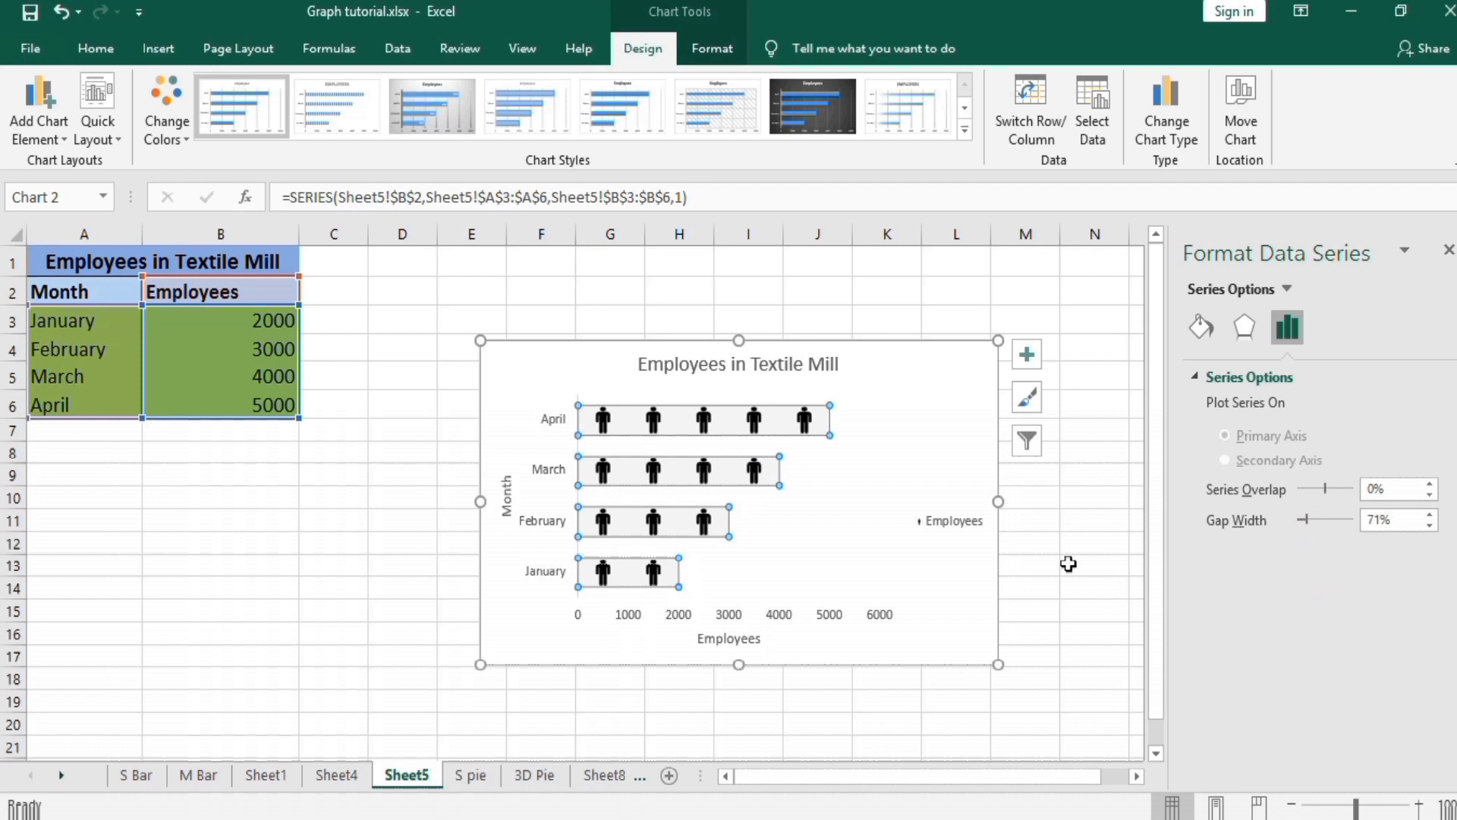
left_click(1081, 520)
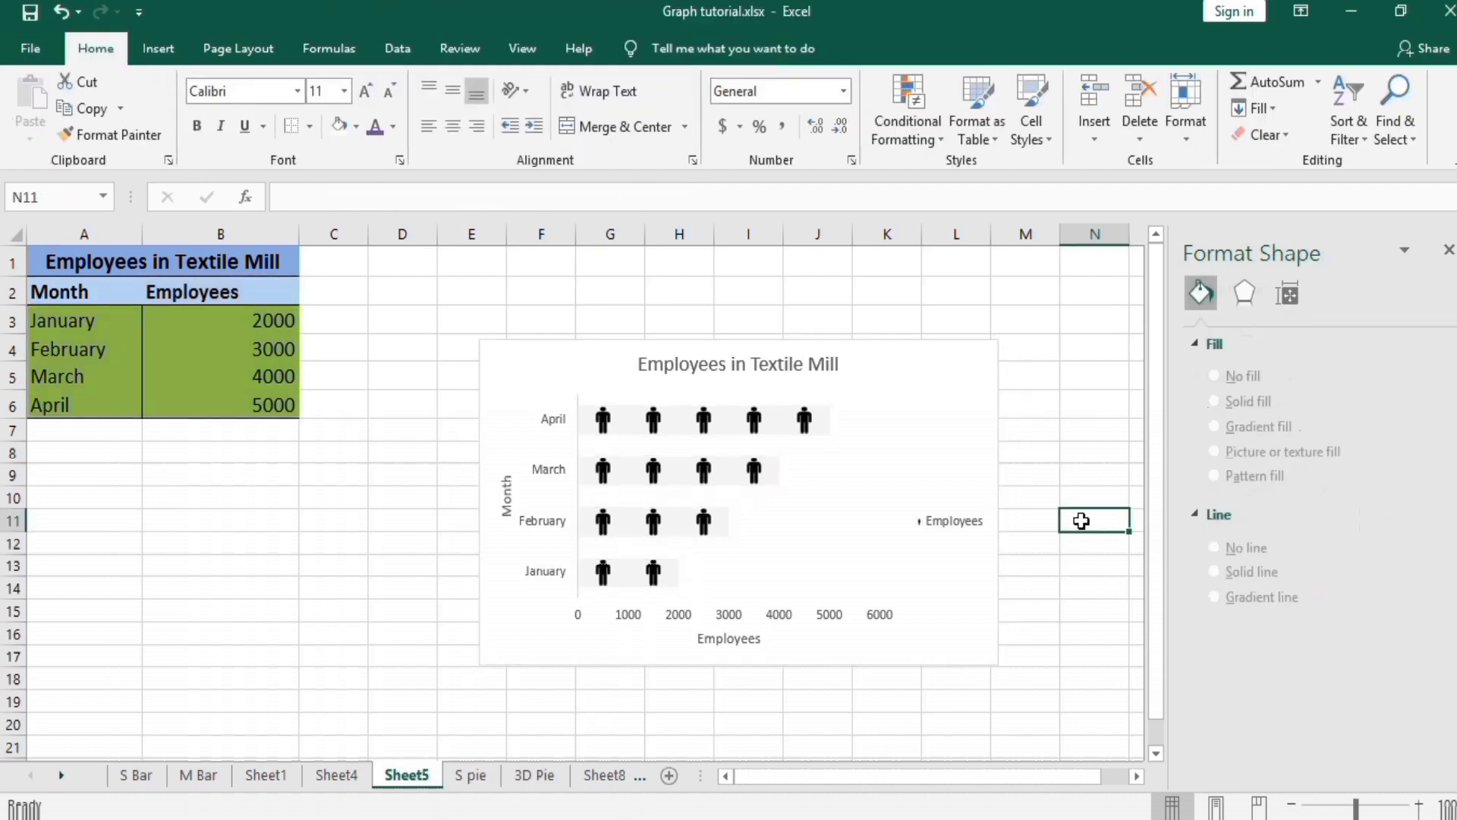
left_click(1069, 608)
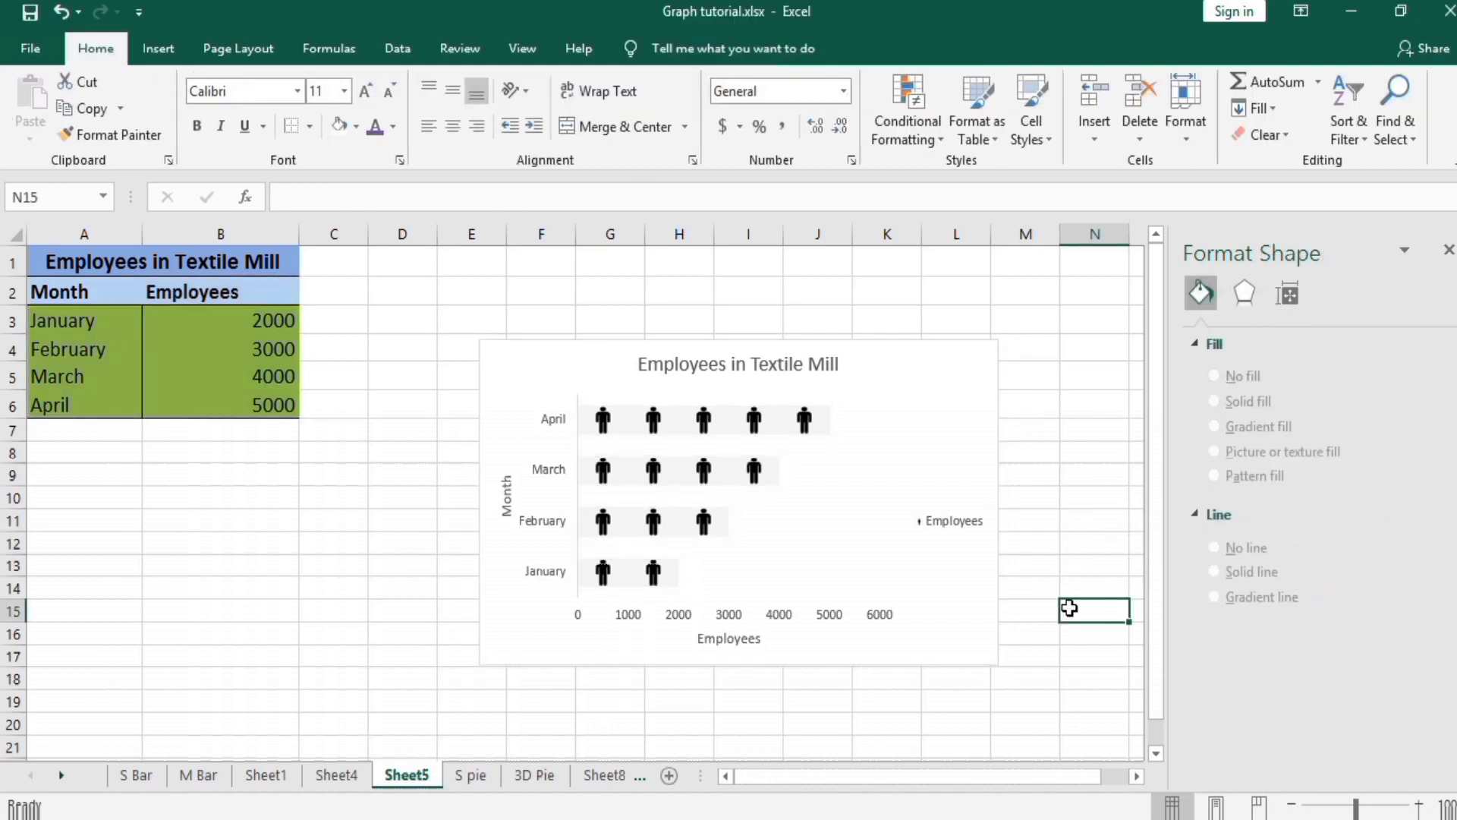
Lower the gap width further to 36% for thicker pictograph bars.
left_click(772, 413)
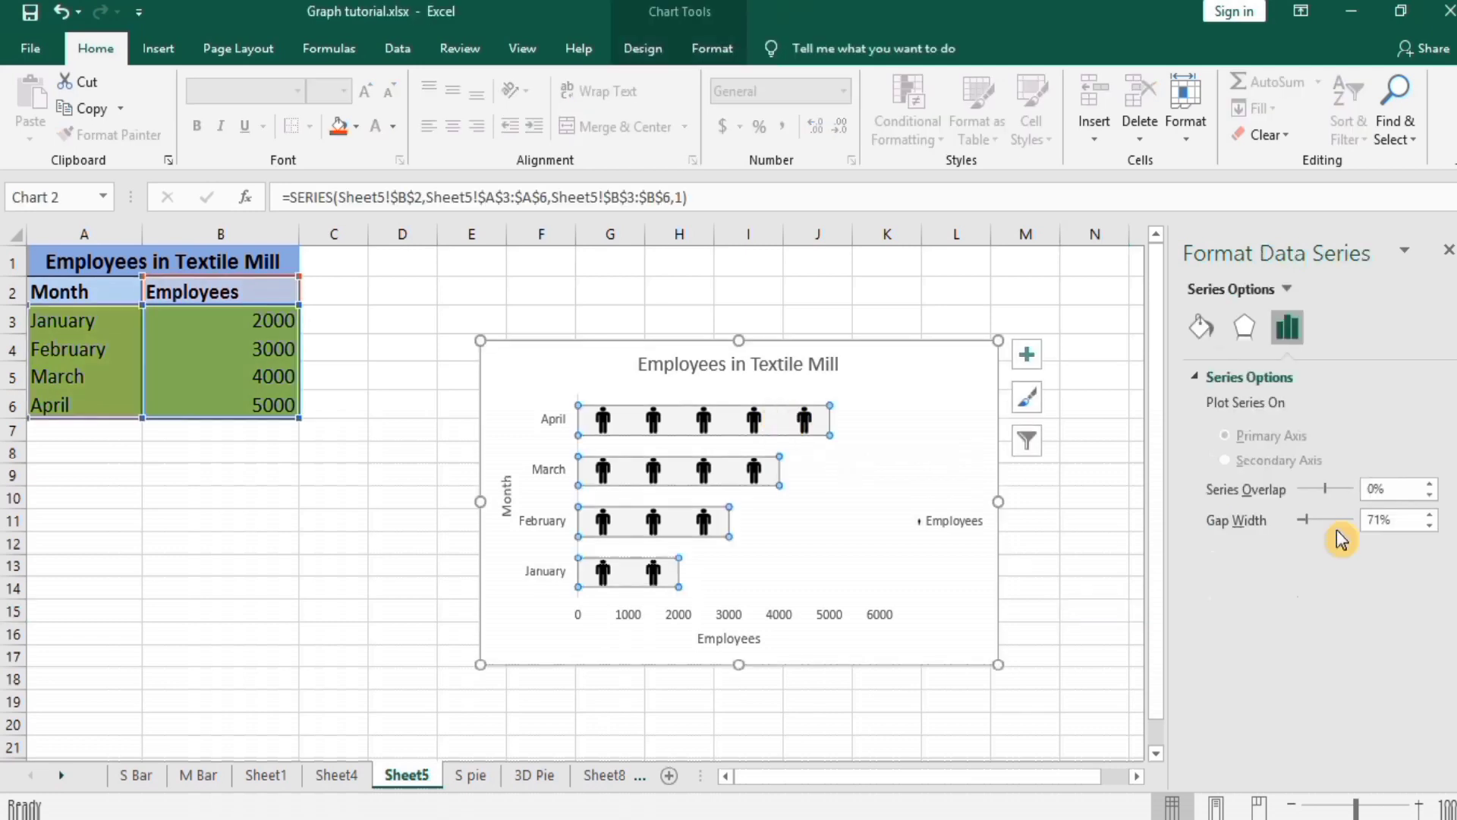
left_click(1430, 525)
left_click(1431, 525)
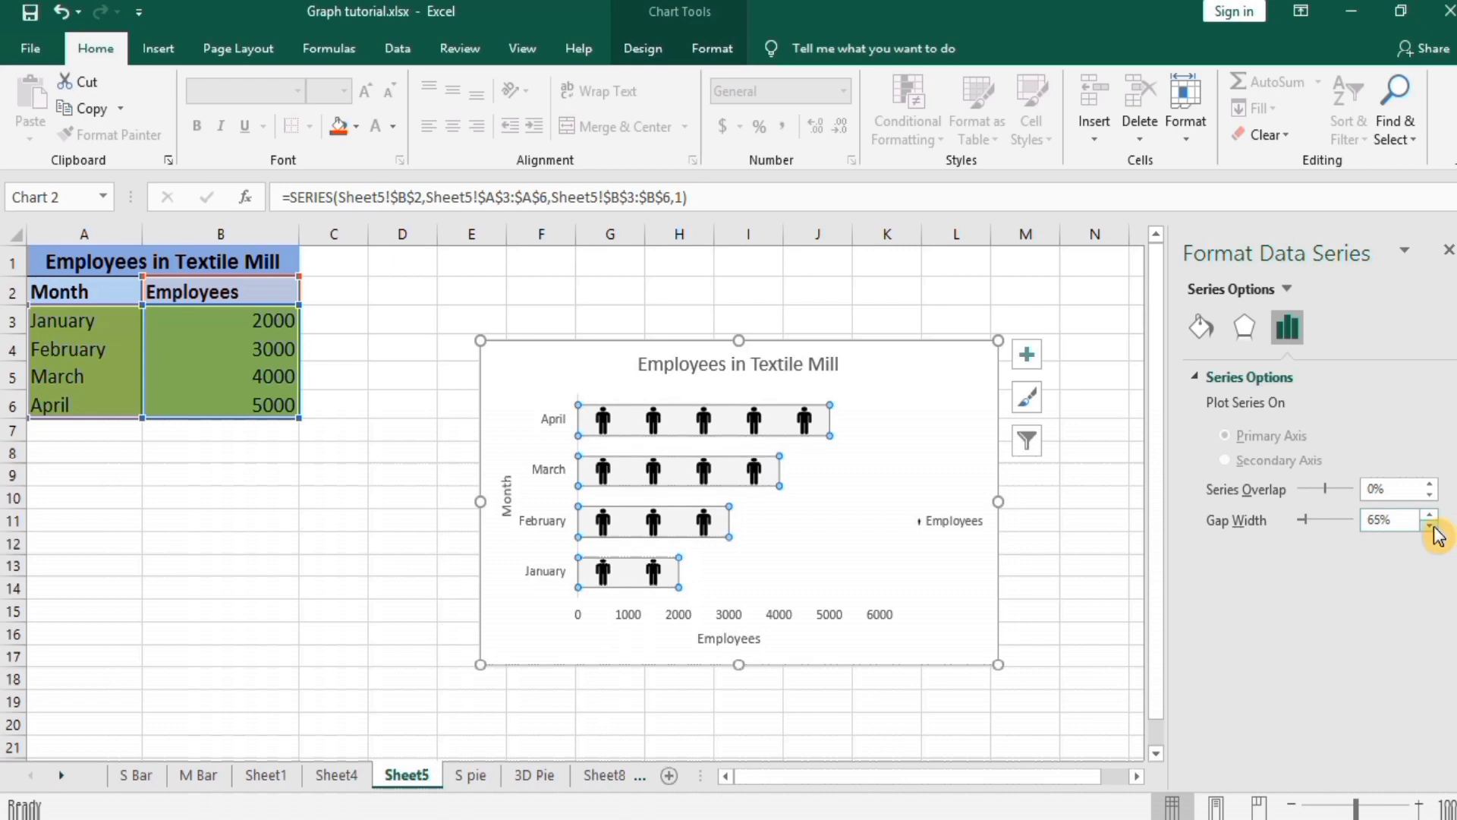
left_click(1430, 525)
left_click(1431, 526)
left_click(1431, 525)
left_click(1431, 525)
left_click(1431, 526)
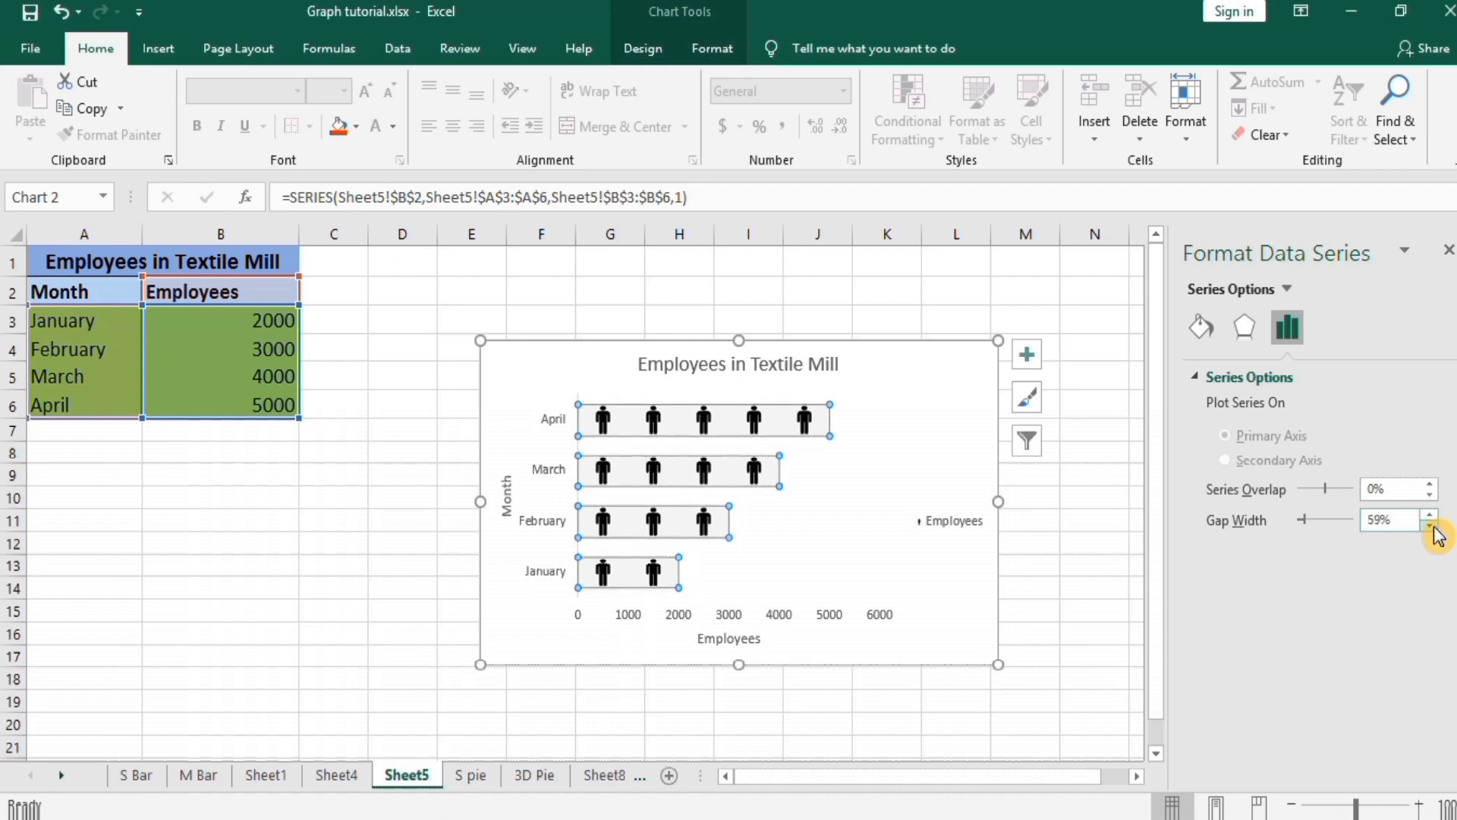
left_click(1085, 553)
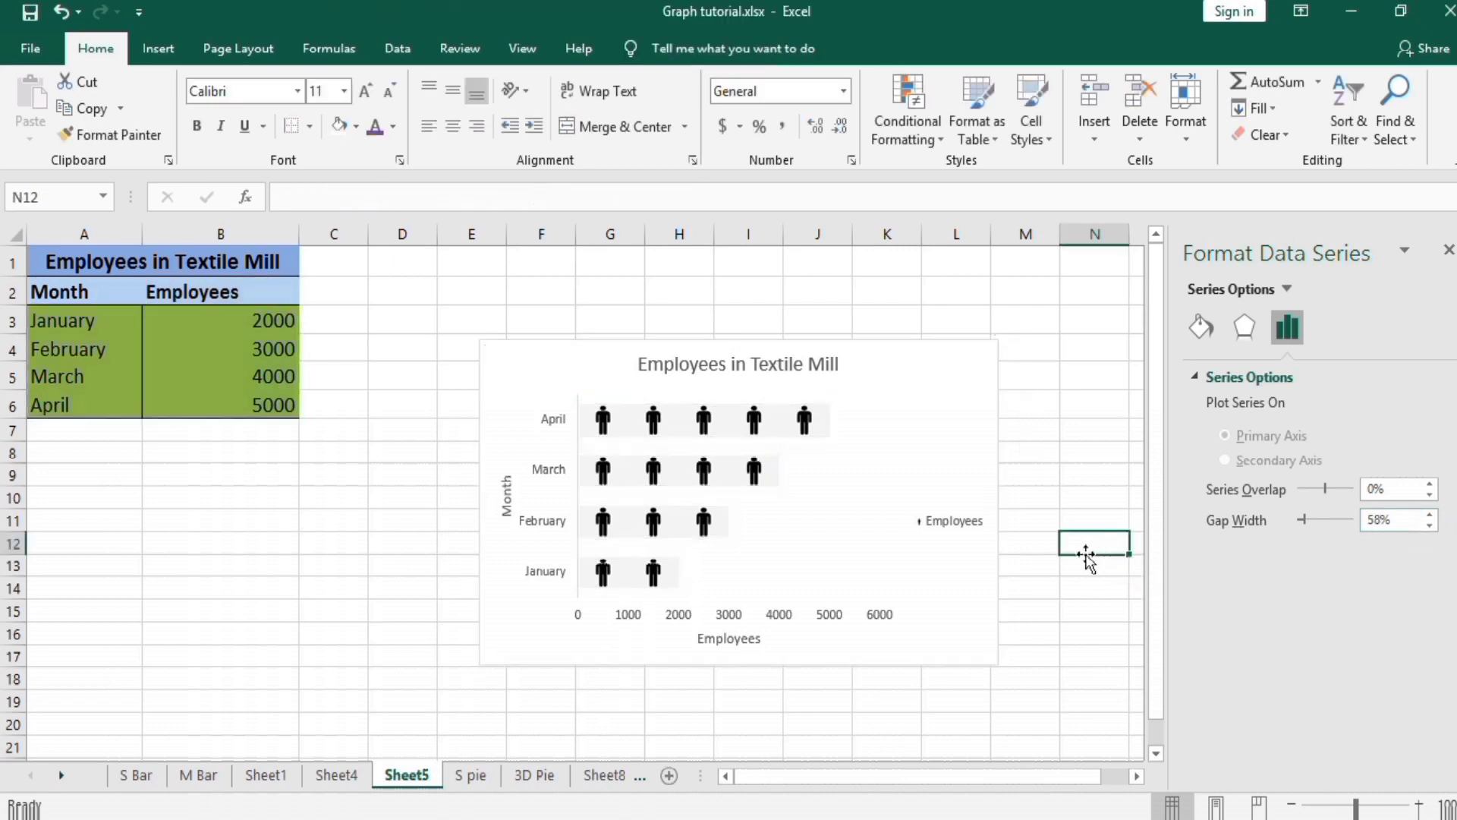
left_click(761, 416)
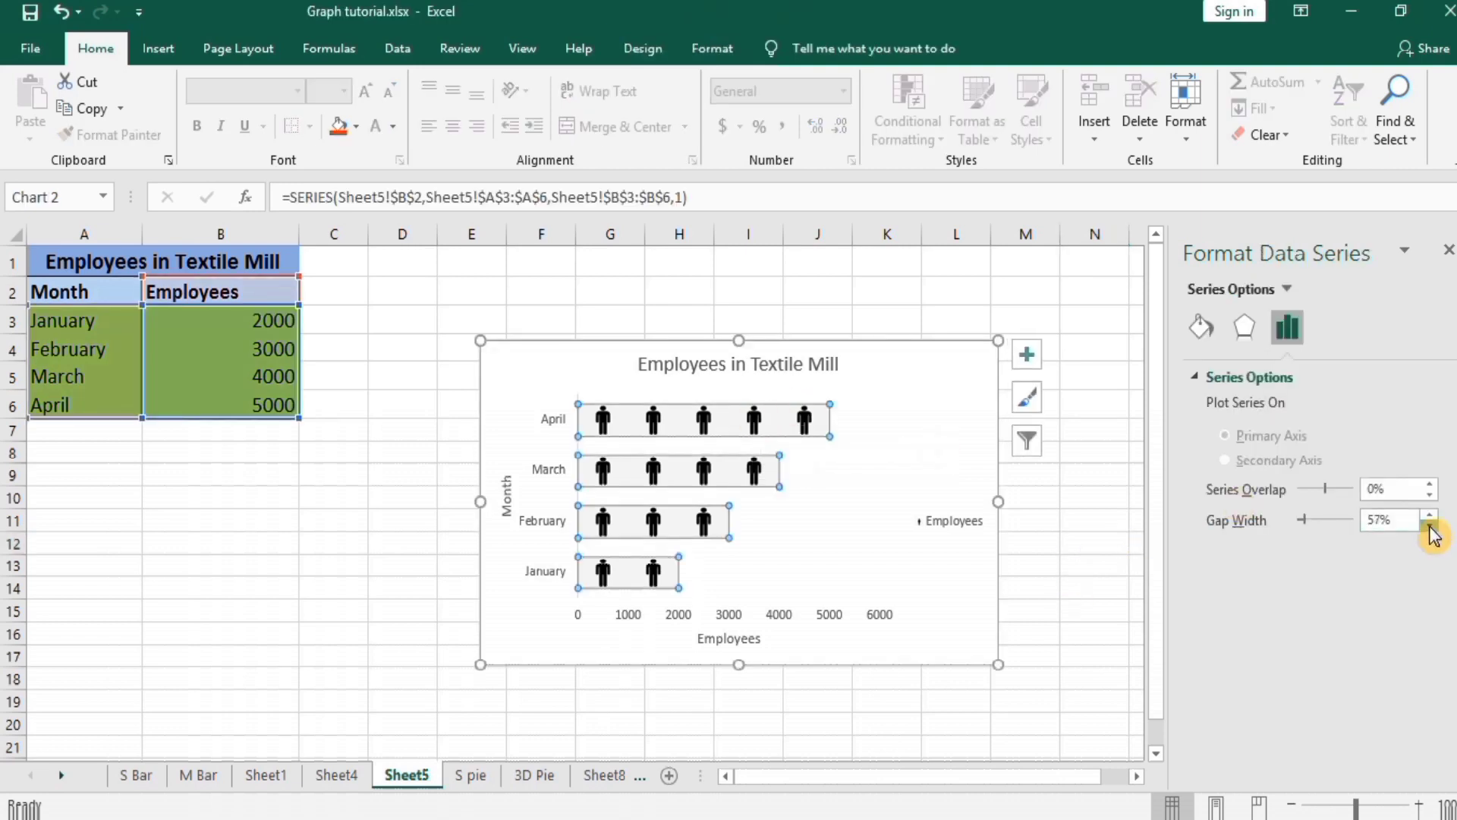
left_click(1430, 533)
left_click(1430, 533)
left_click(1429, 532)
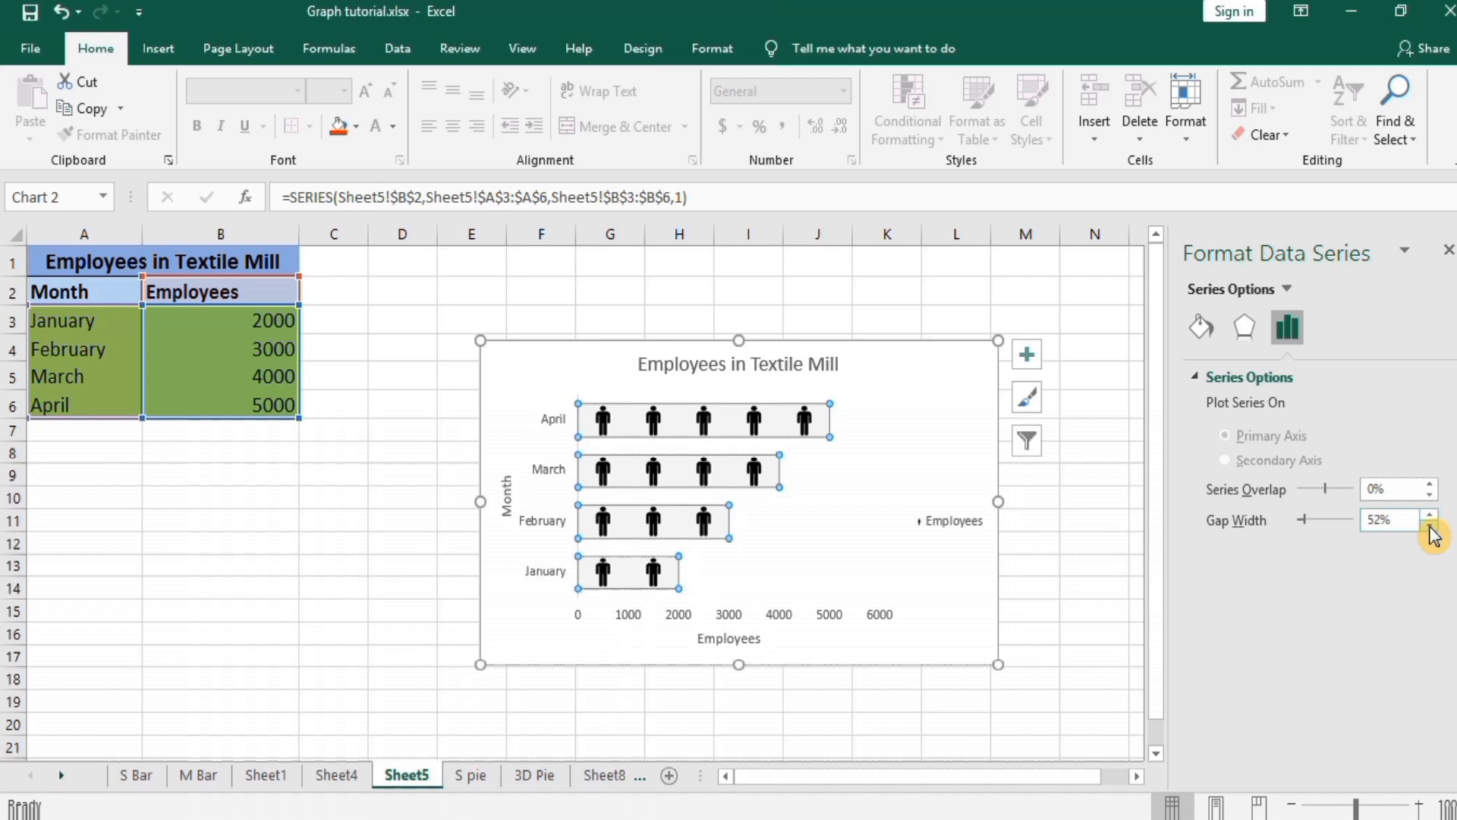
left_click(1429, 533)
left_click(1430, 533)
left_click(1429, 533)
left_click(1430, 532)
left_click(1429, 533)
left_click(1429, 532)
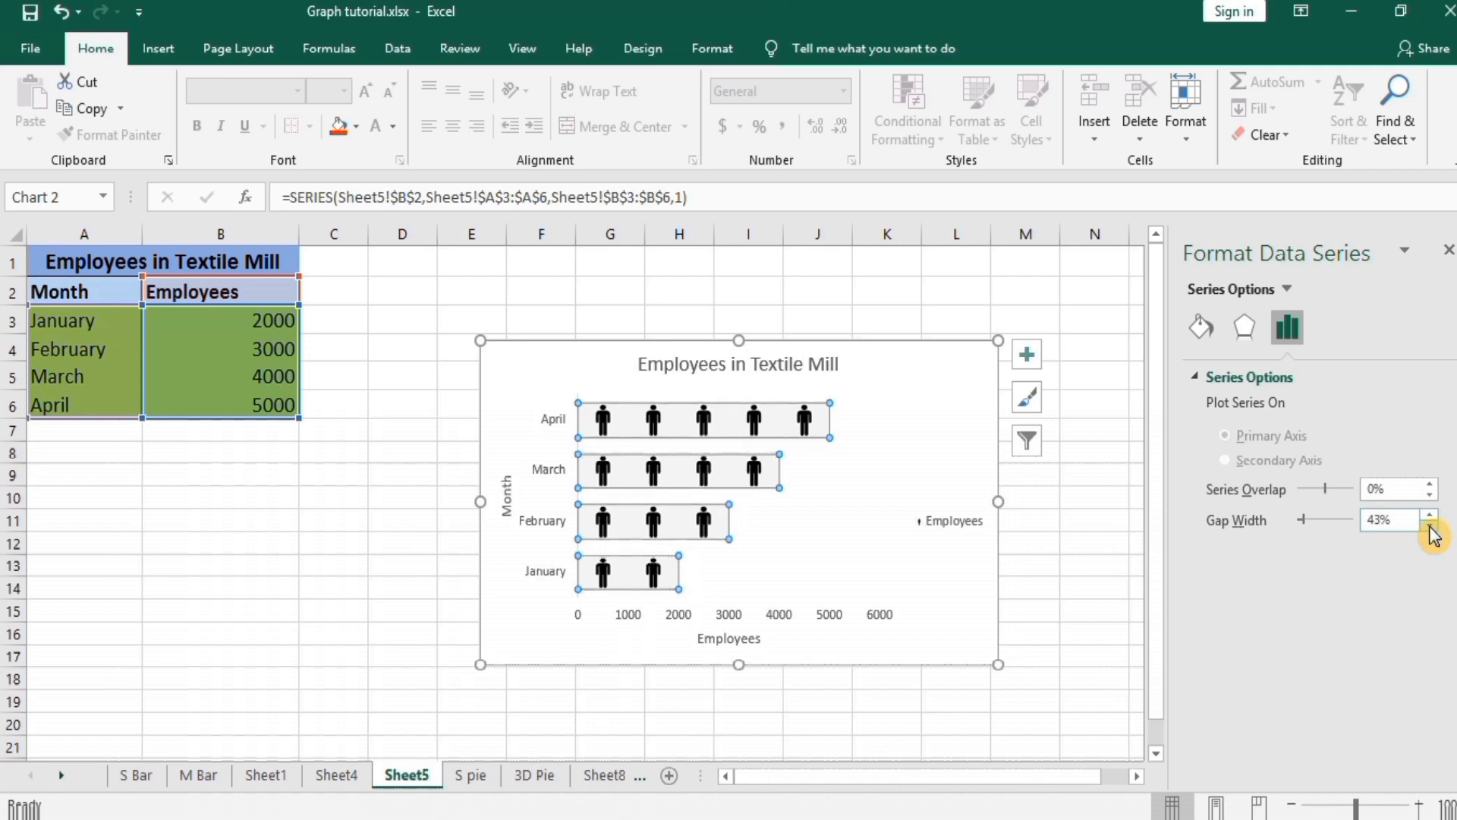
left_click(1430, 533)
left_click(1429, 532)
left_click(1430, 533)
left_click(1430, 533)
left_click(1430, 532)
left_click(1429, 532)
left_click(1430, 533)
left_click(1070, 536)
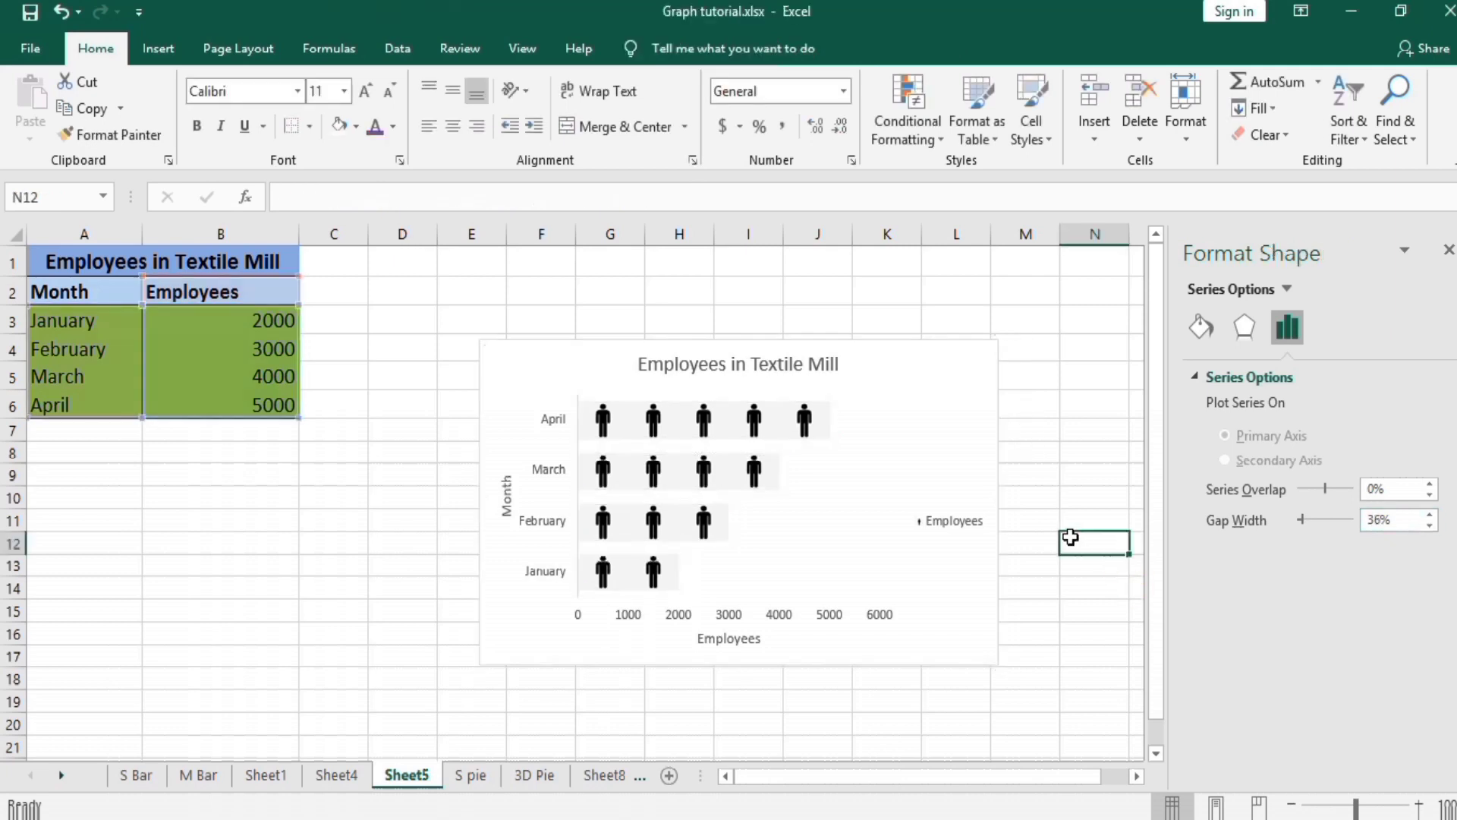
Give the Employees series bars the first bevel preset (6 pt) on both top and bottom.
left_click(746, 424)
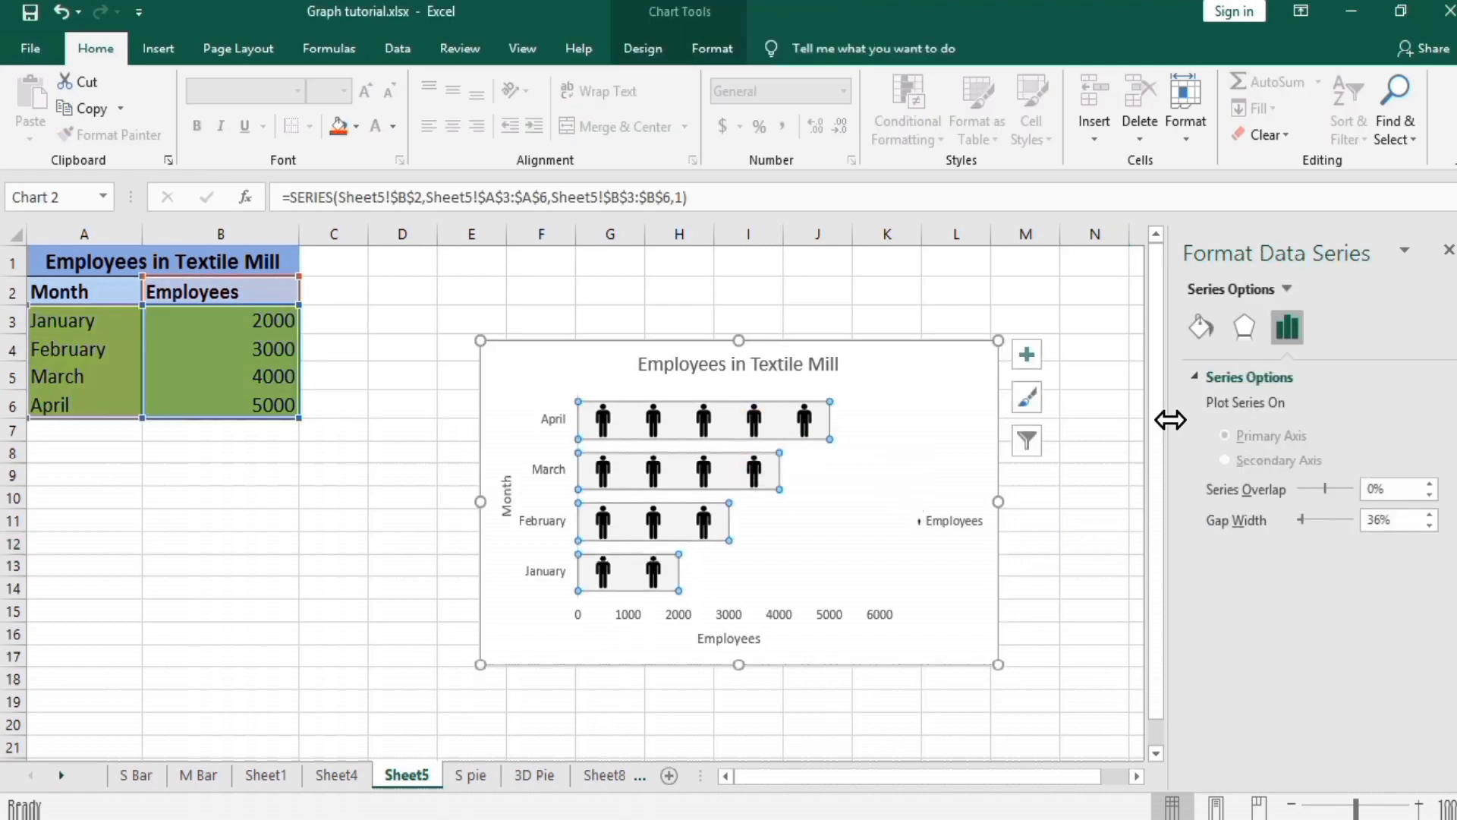
left_click(1246, 328)
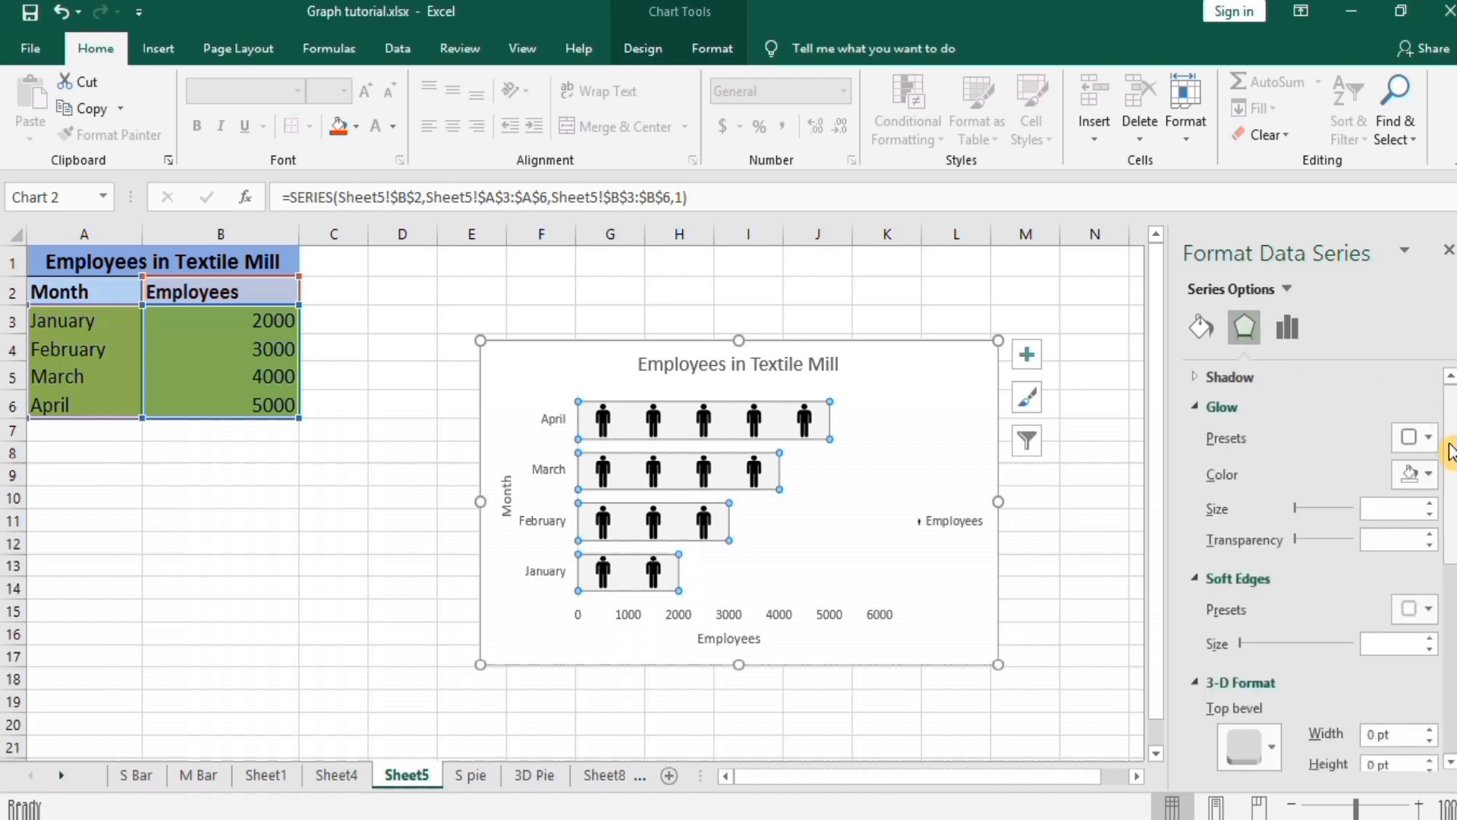
left_click_drag(1449, 453, 1450, 551)
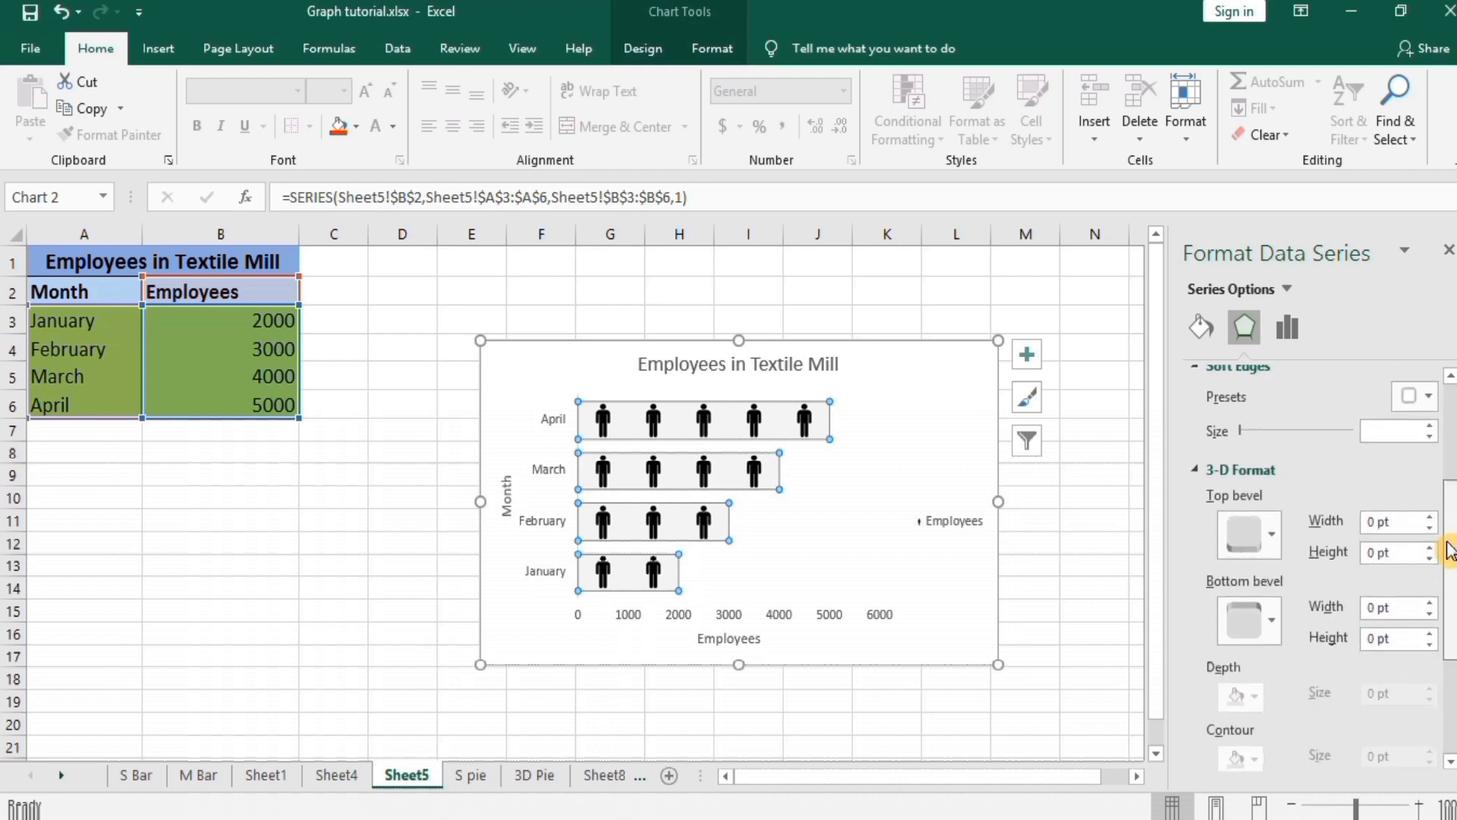
left_click(1274, 544)
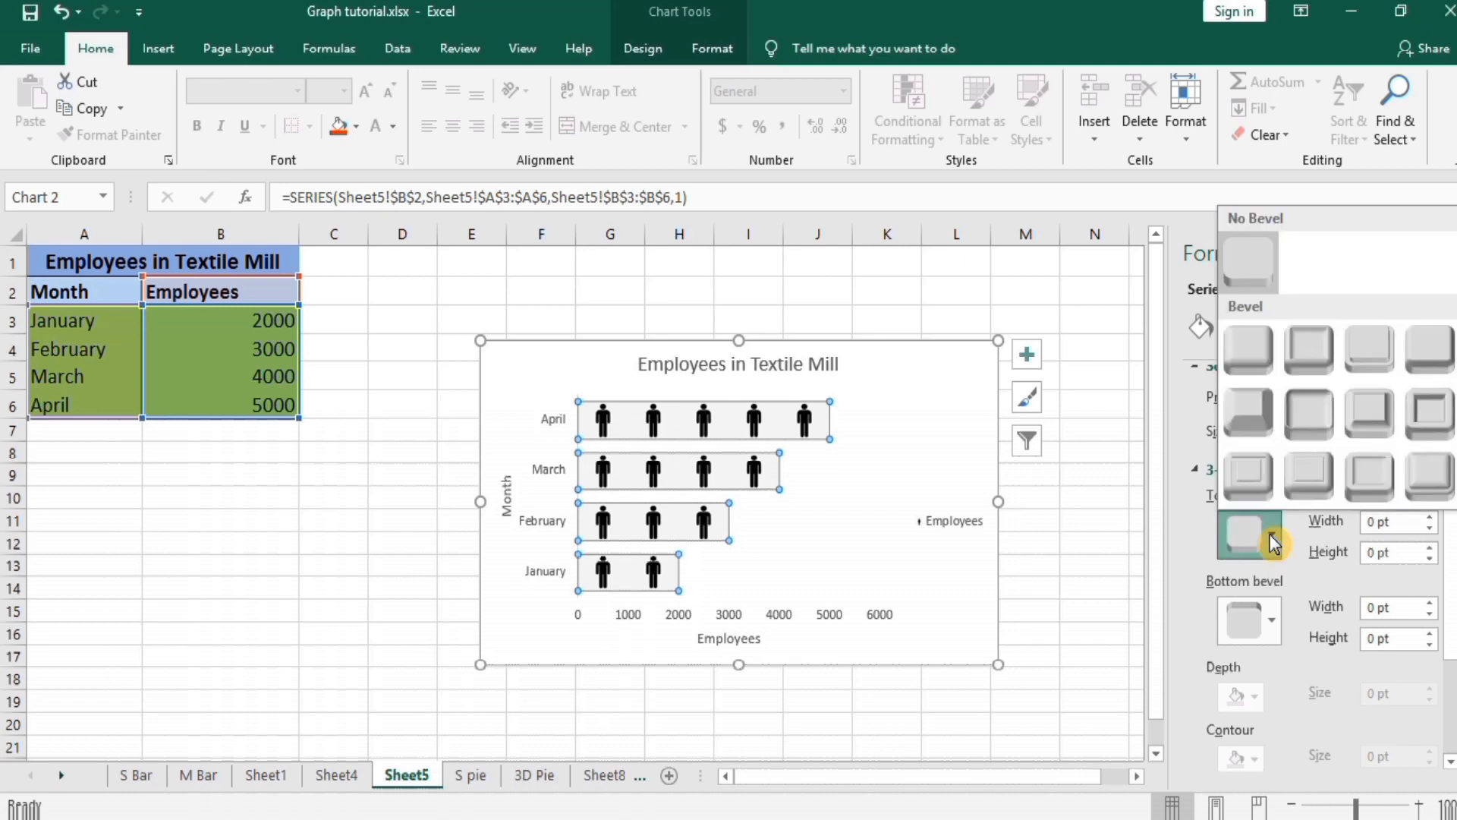
left_click(1259, 343)
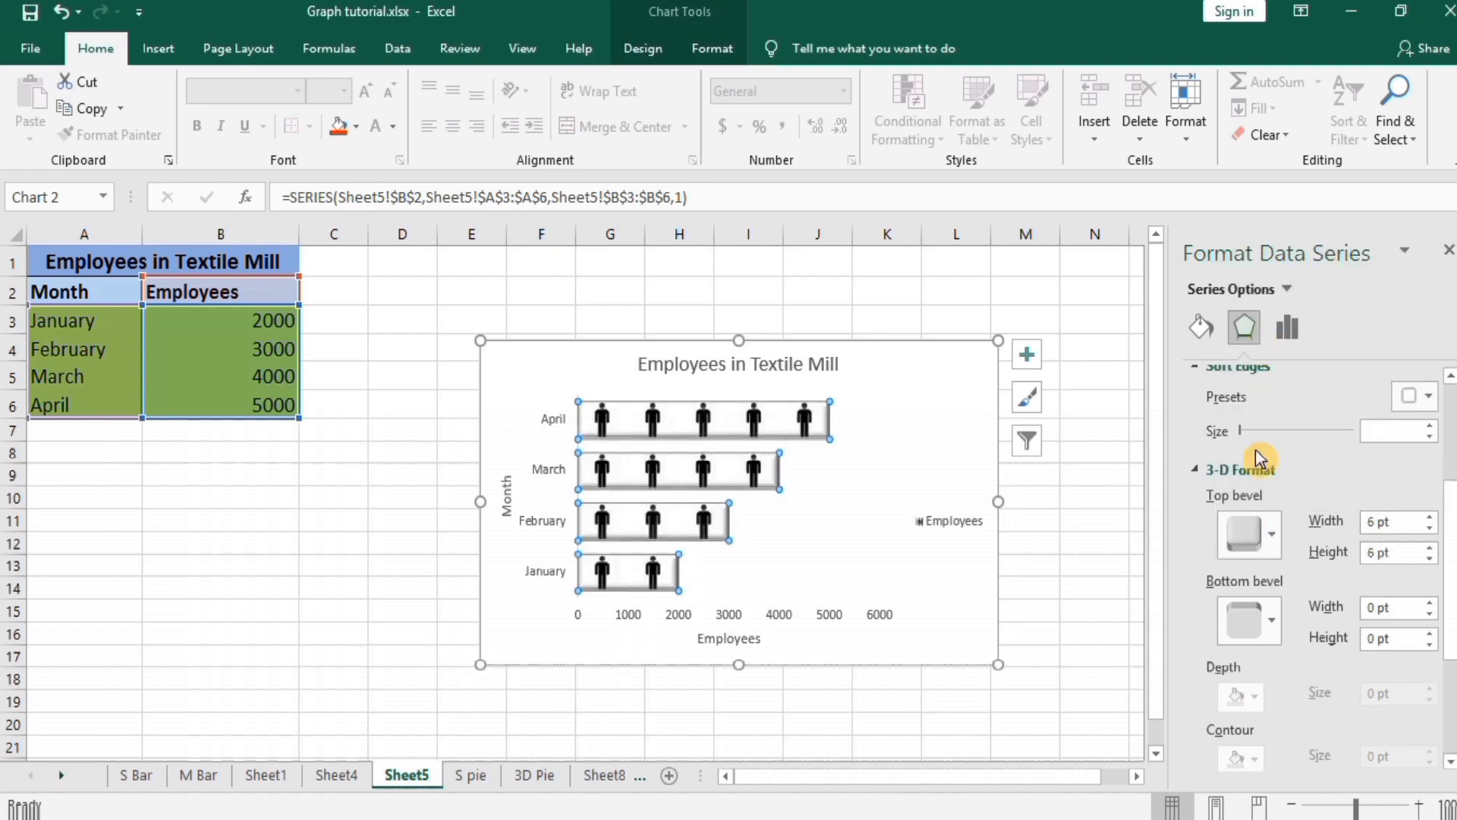
left_click(1268, 614)
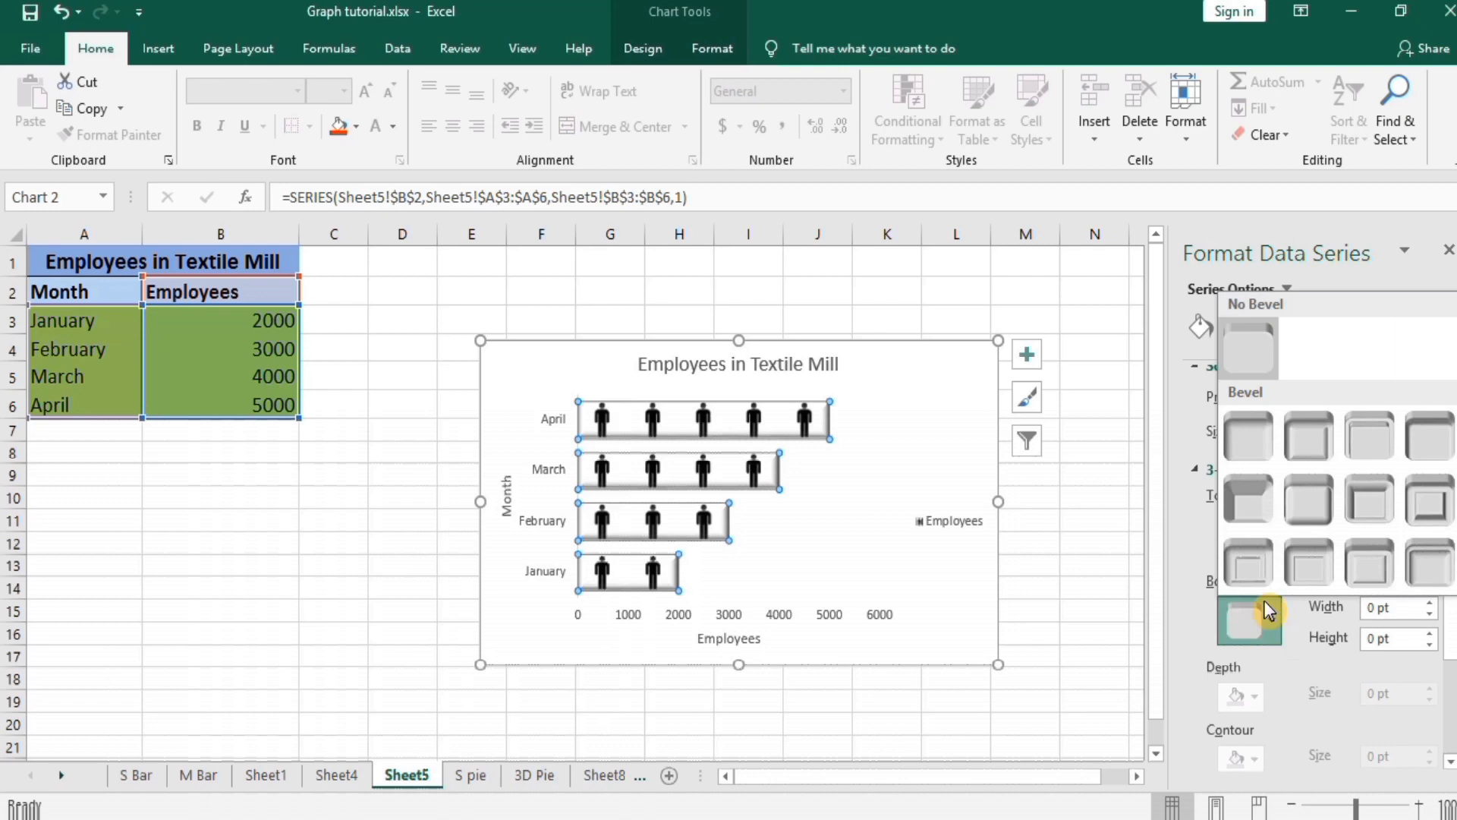
left_click(1259, 440)
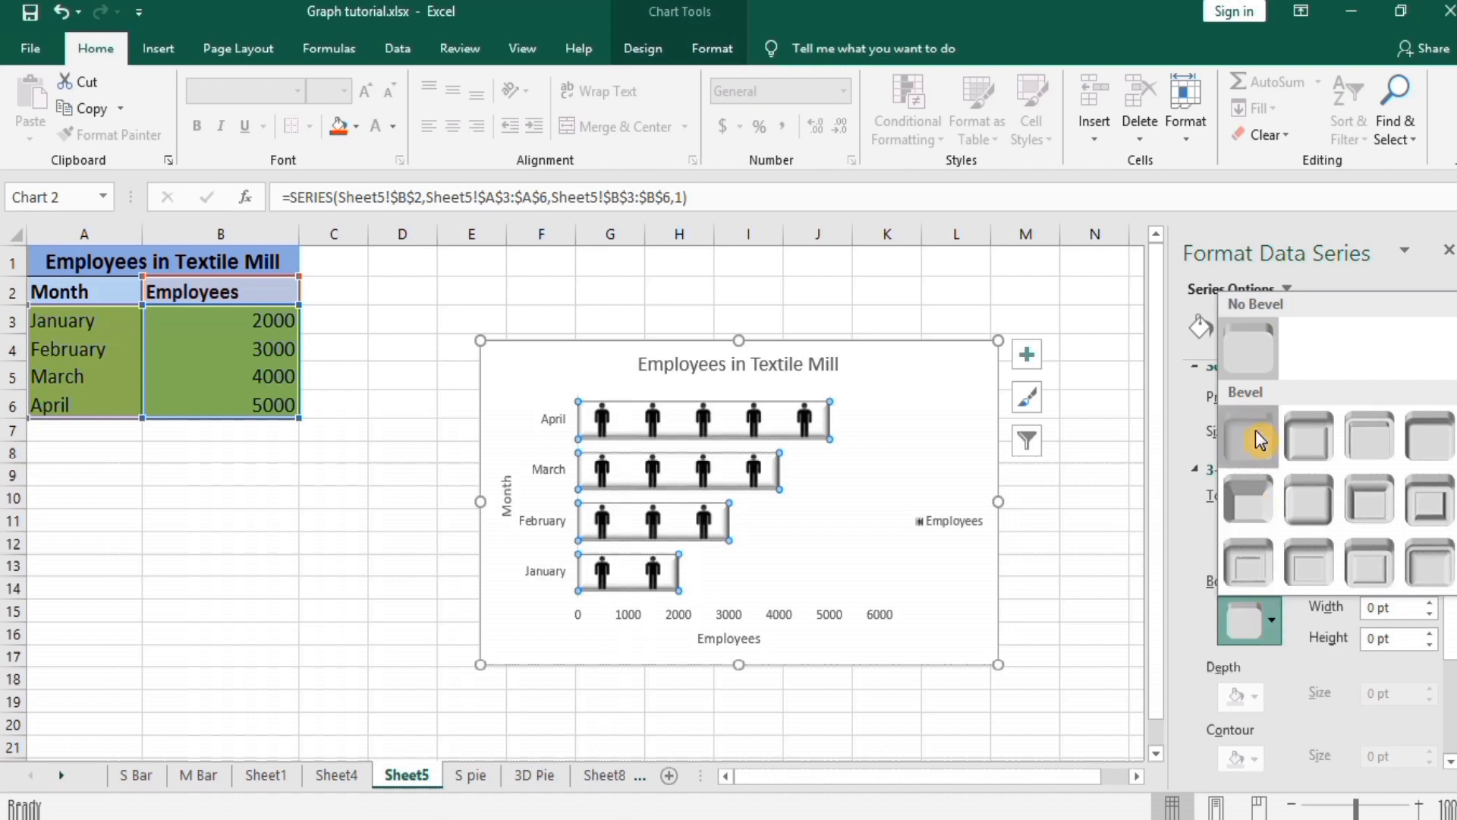
left_click(1083, 546)
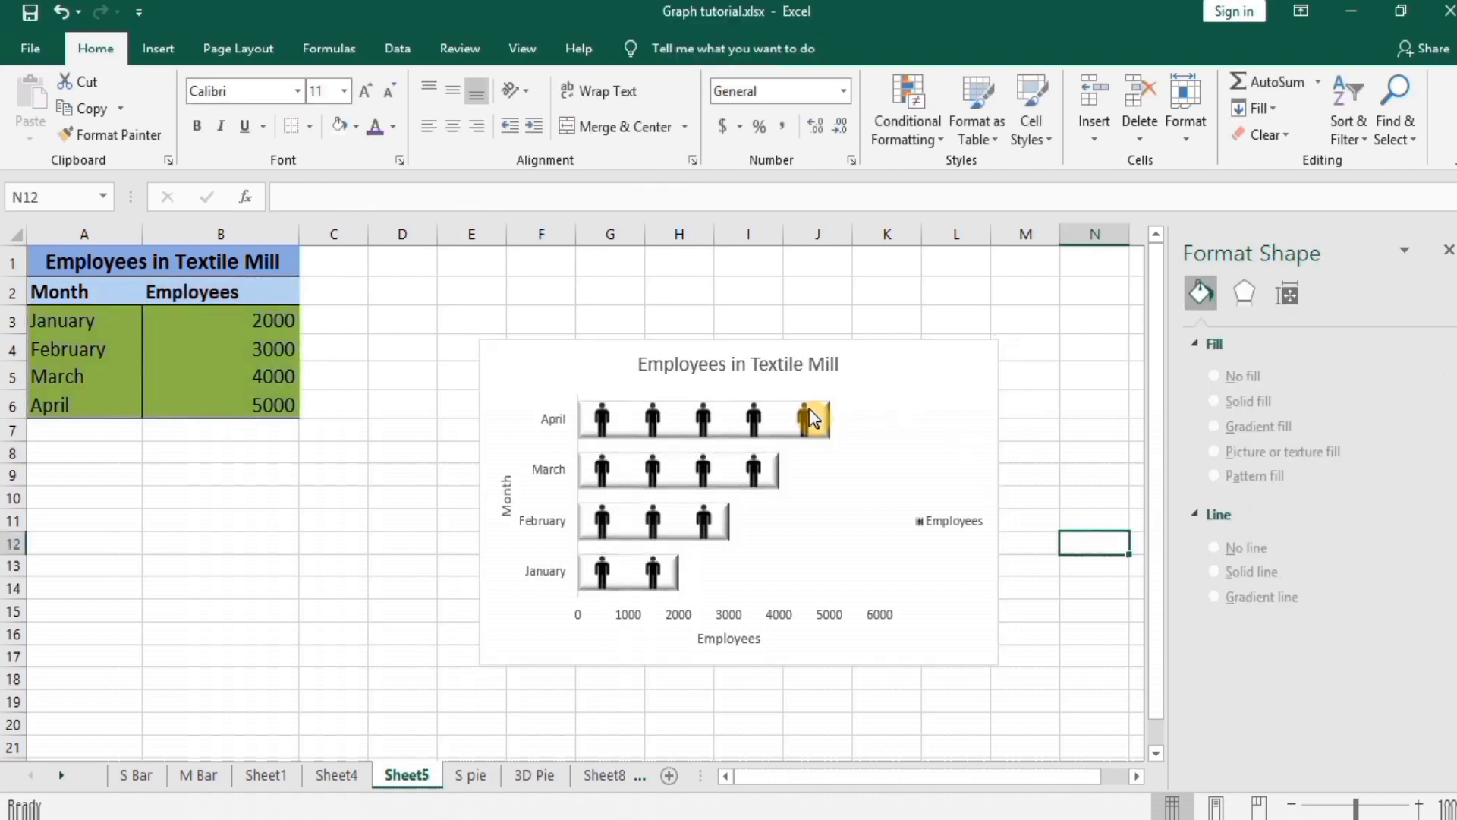
mouse_move(807, 424)
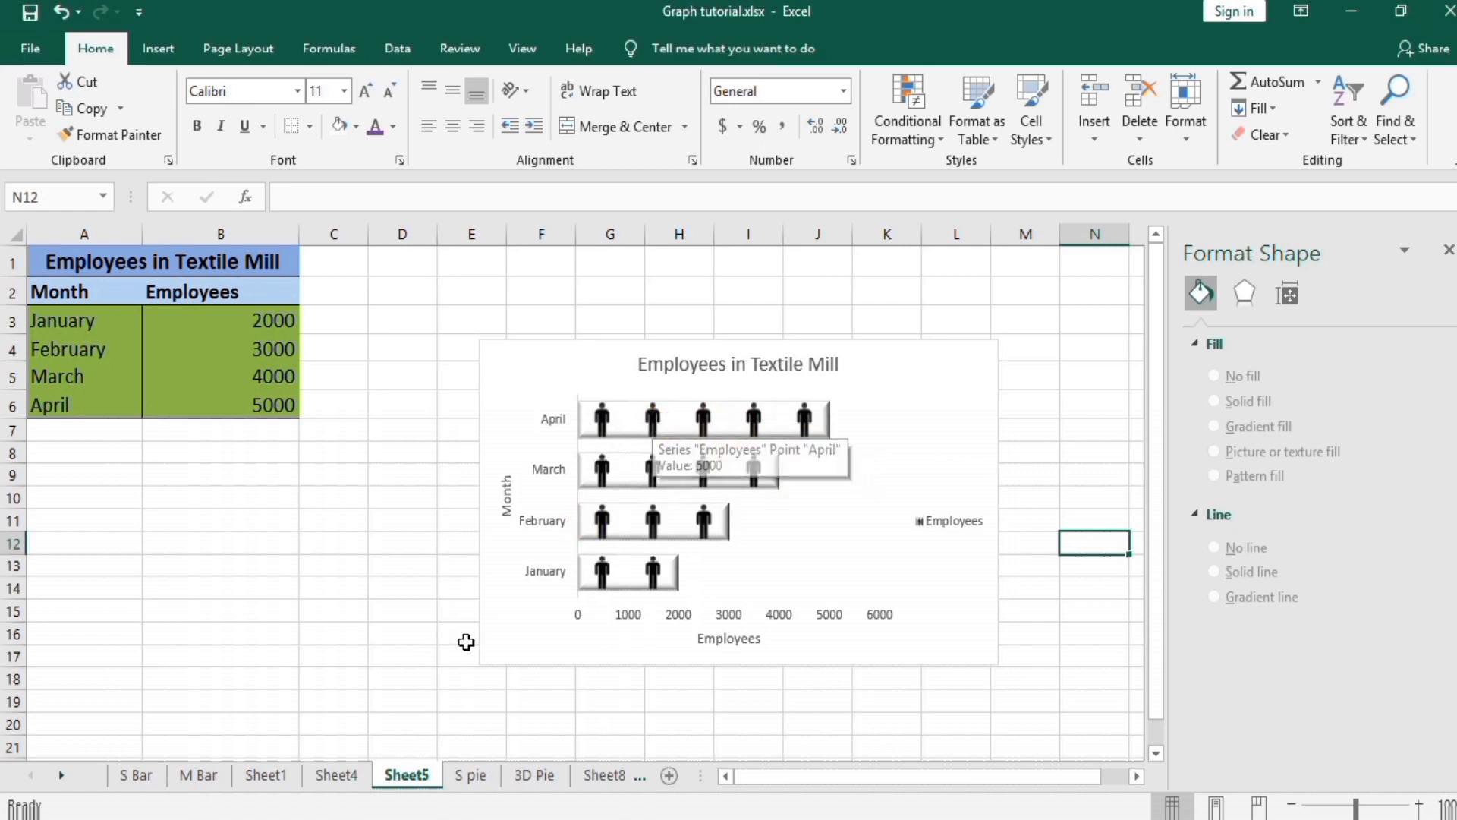
left_click(343, 776)
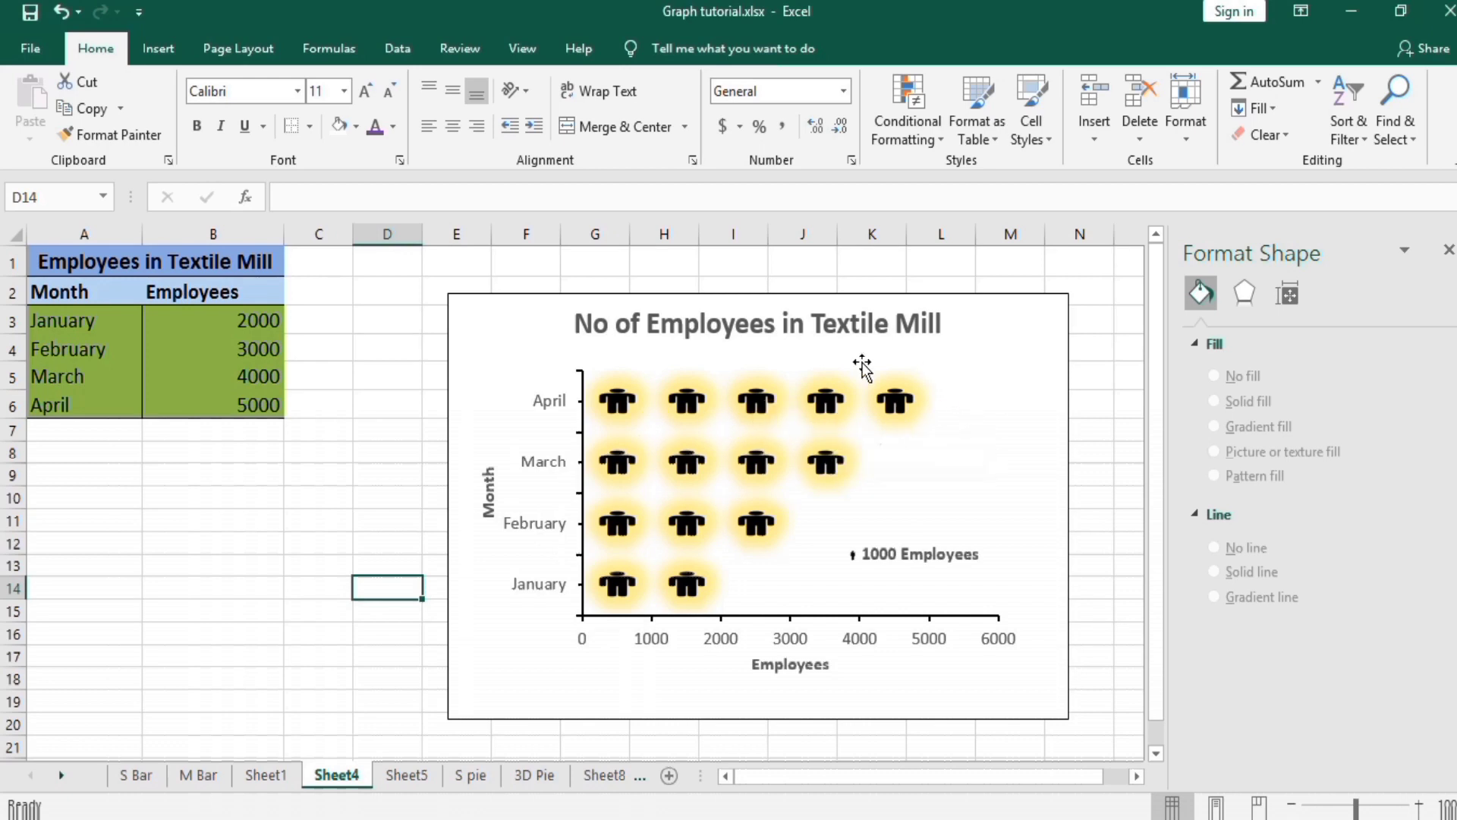
mouse_move(833, 449)
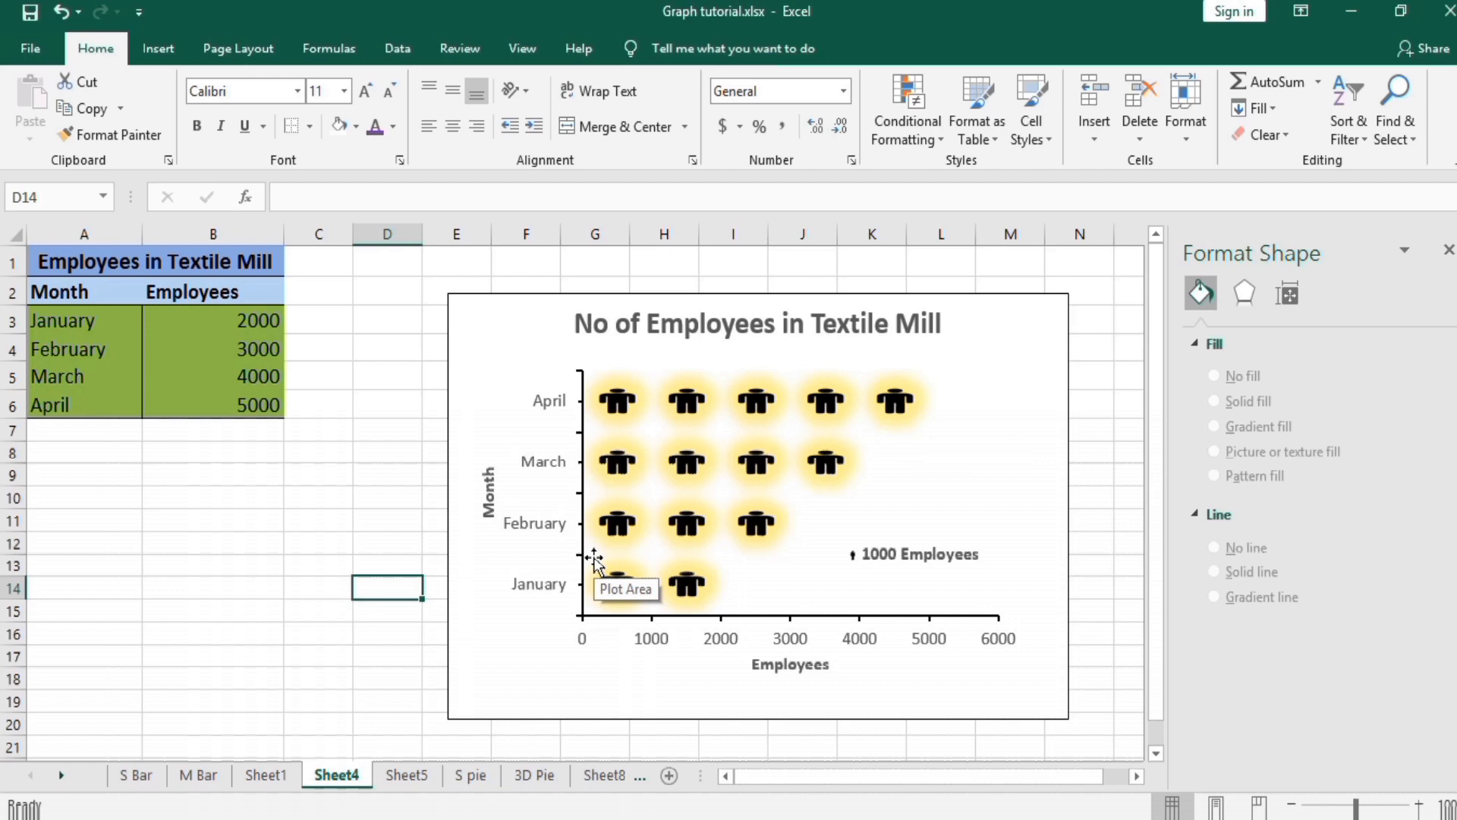
left_click(406, 775)
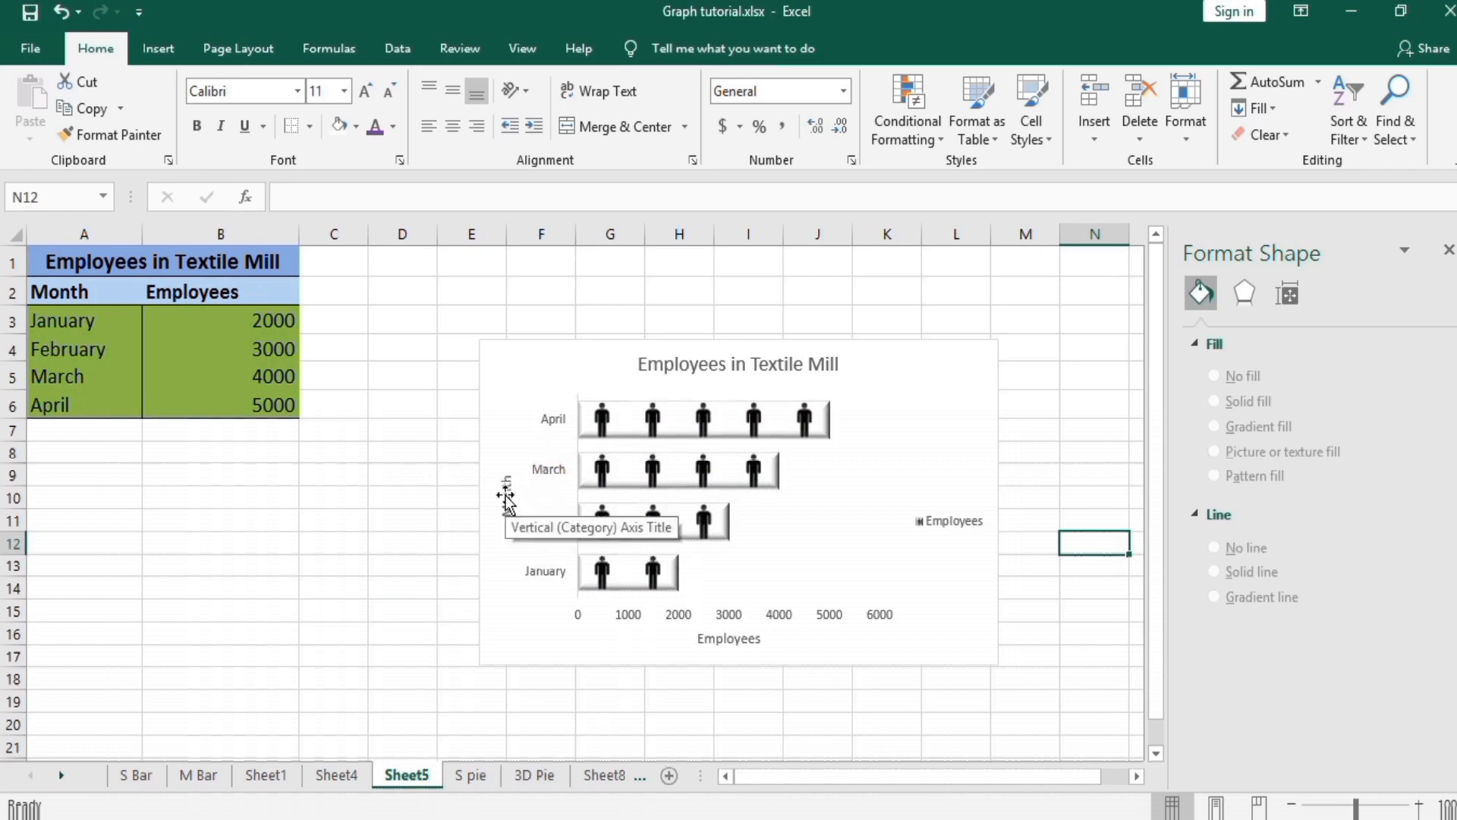
Make the chart title bold at 20 pt.
left_click(692, 365)
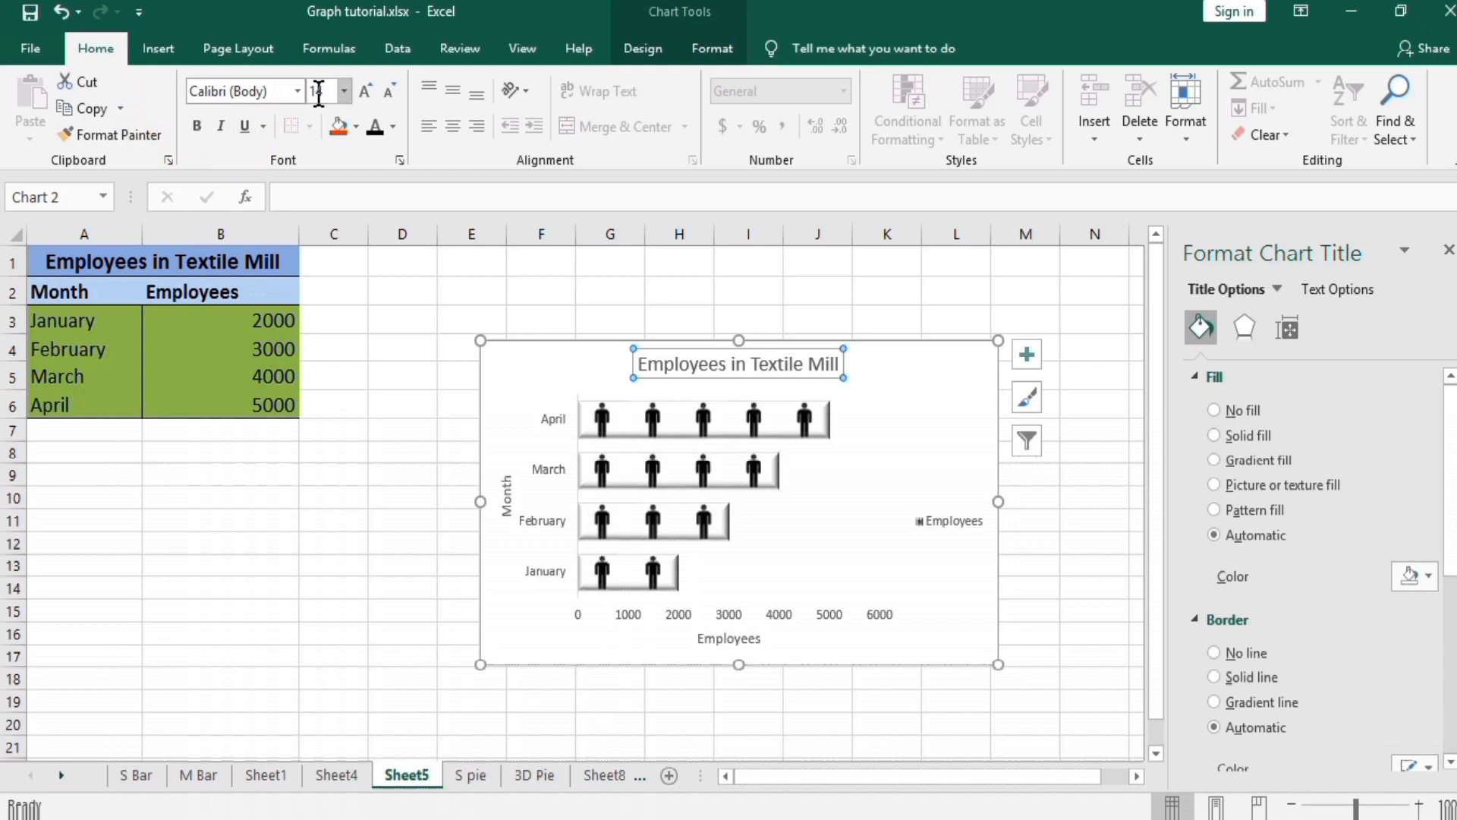
left_click(345, 92)
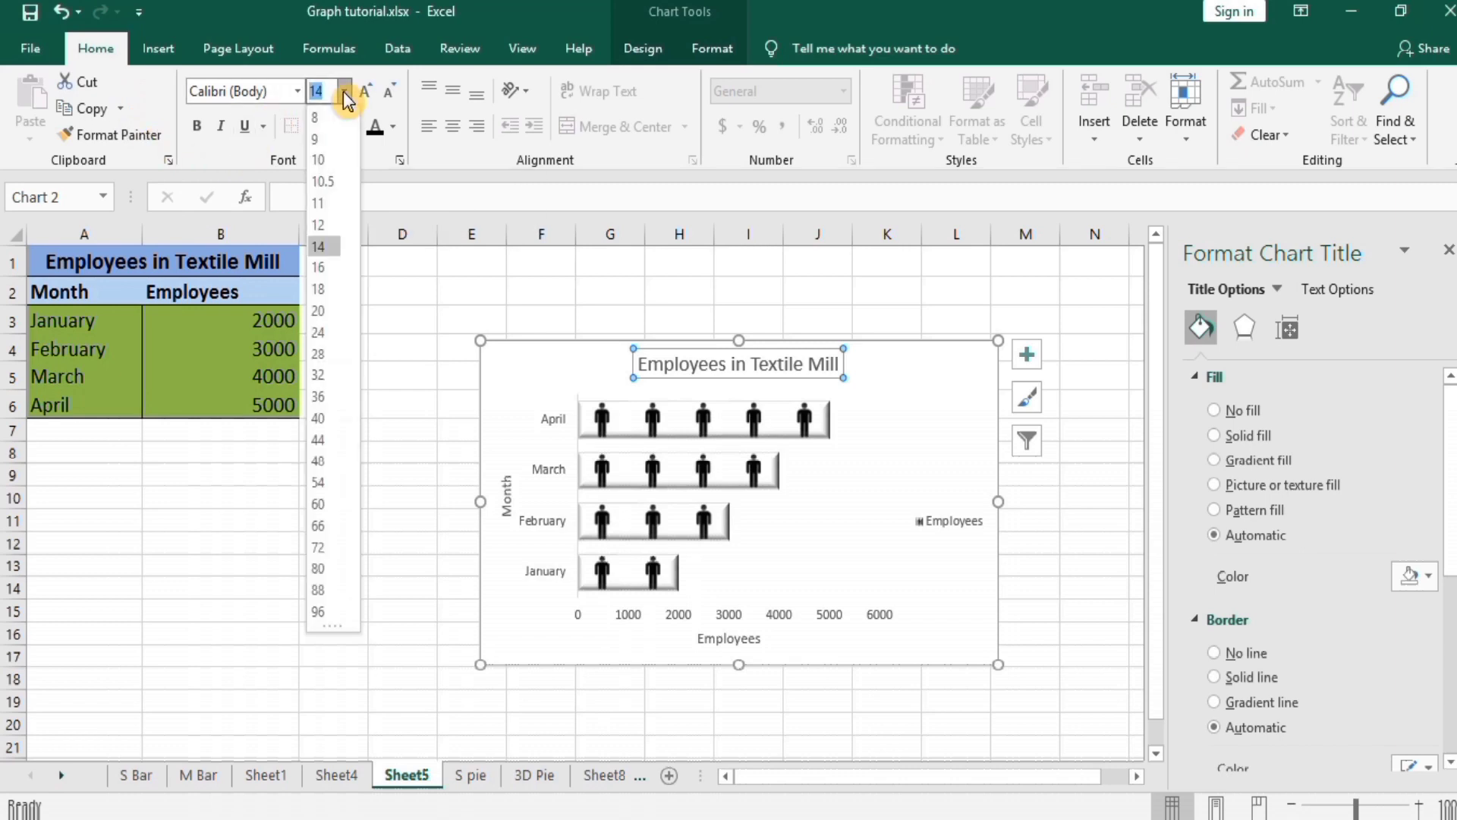
left_click(325, 313)
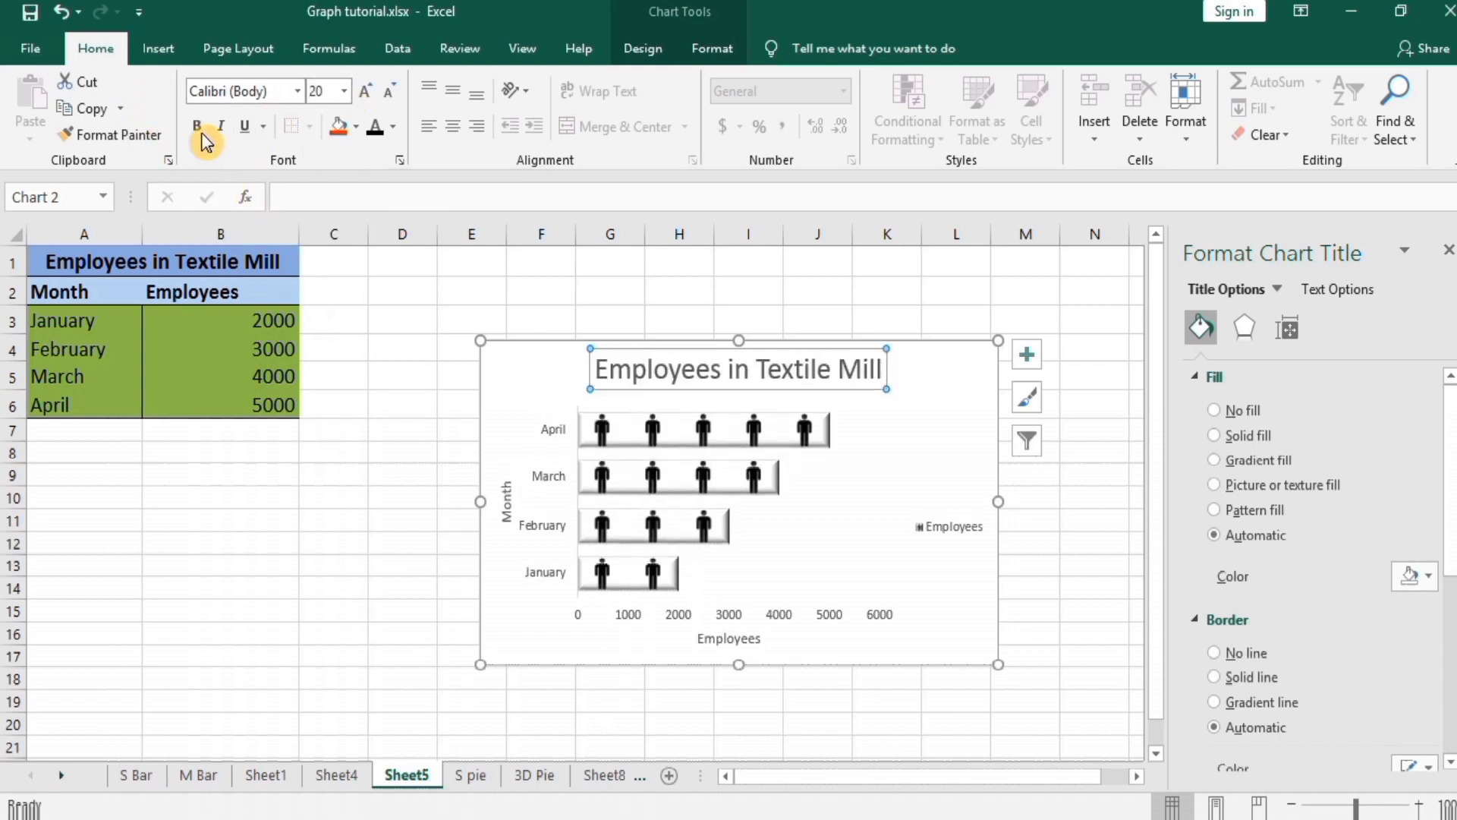
left_click(198, 127)
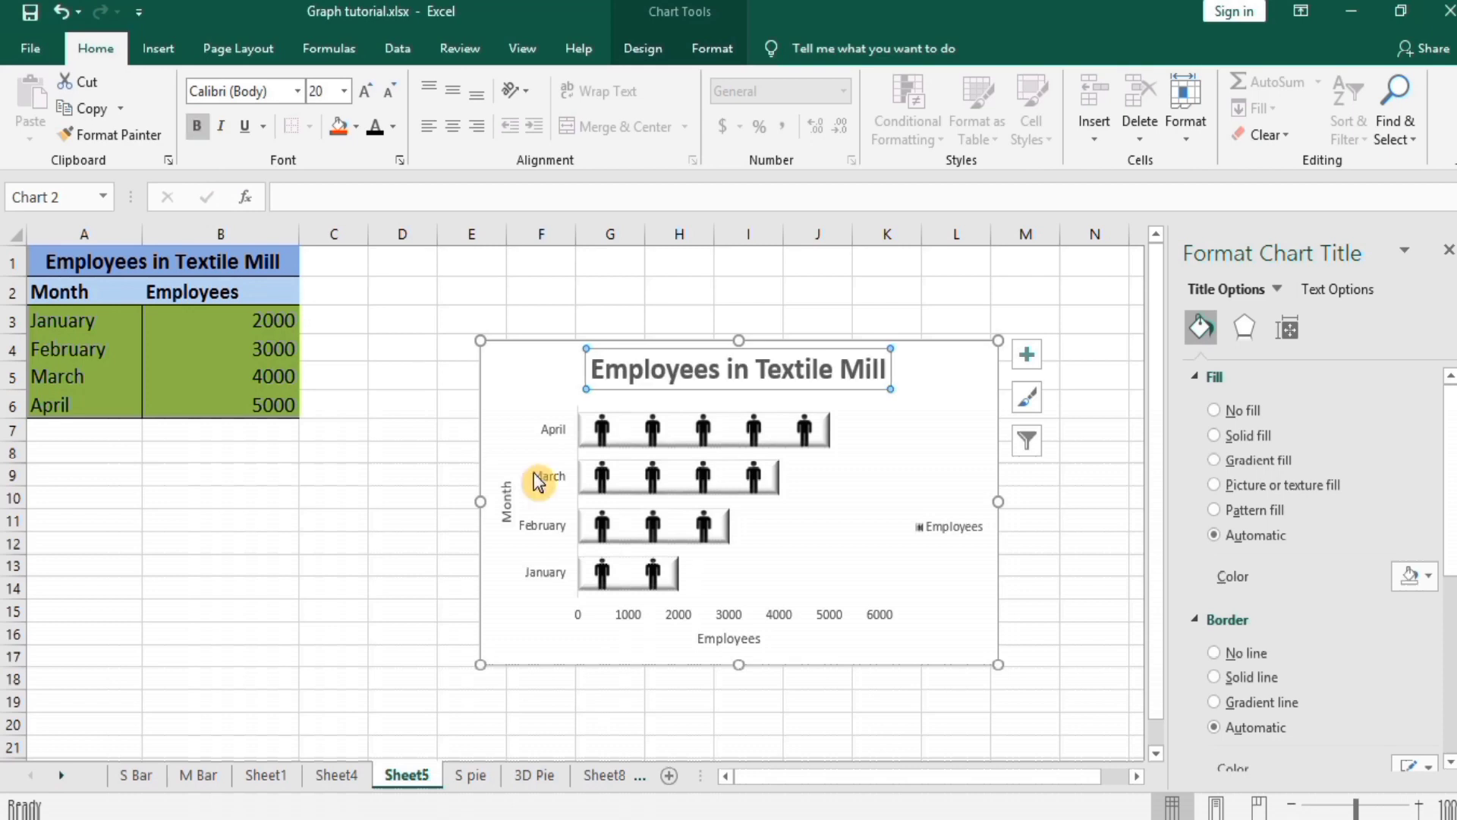
Make the Month axis title bold at 12 pt.
left_click(508, 501)
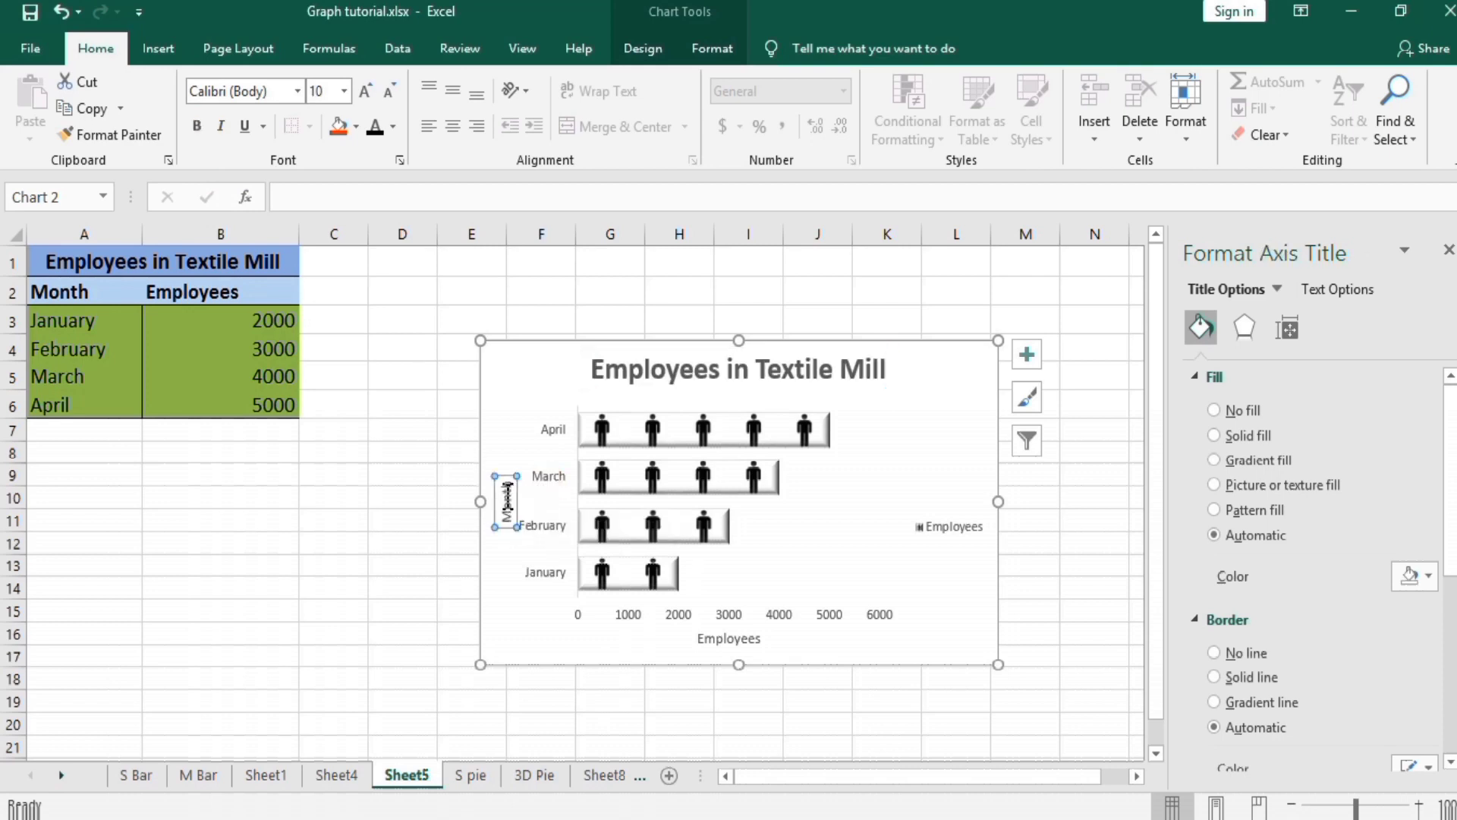
left_click(344, 91)
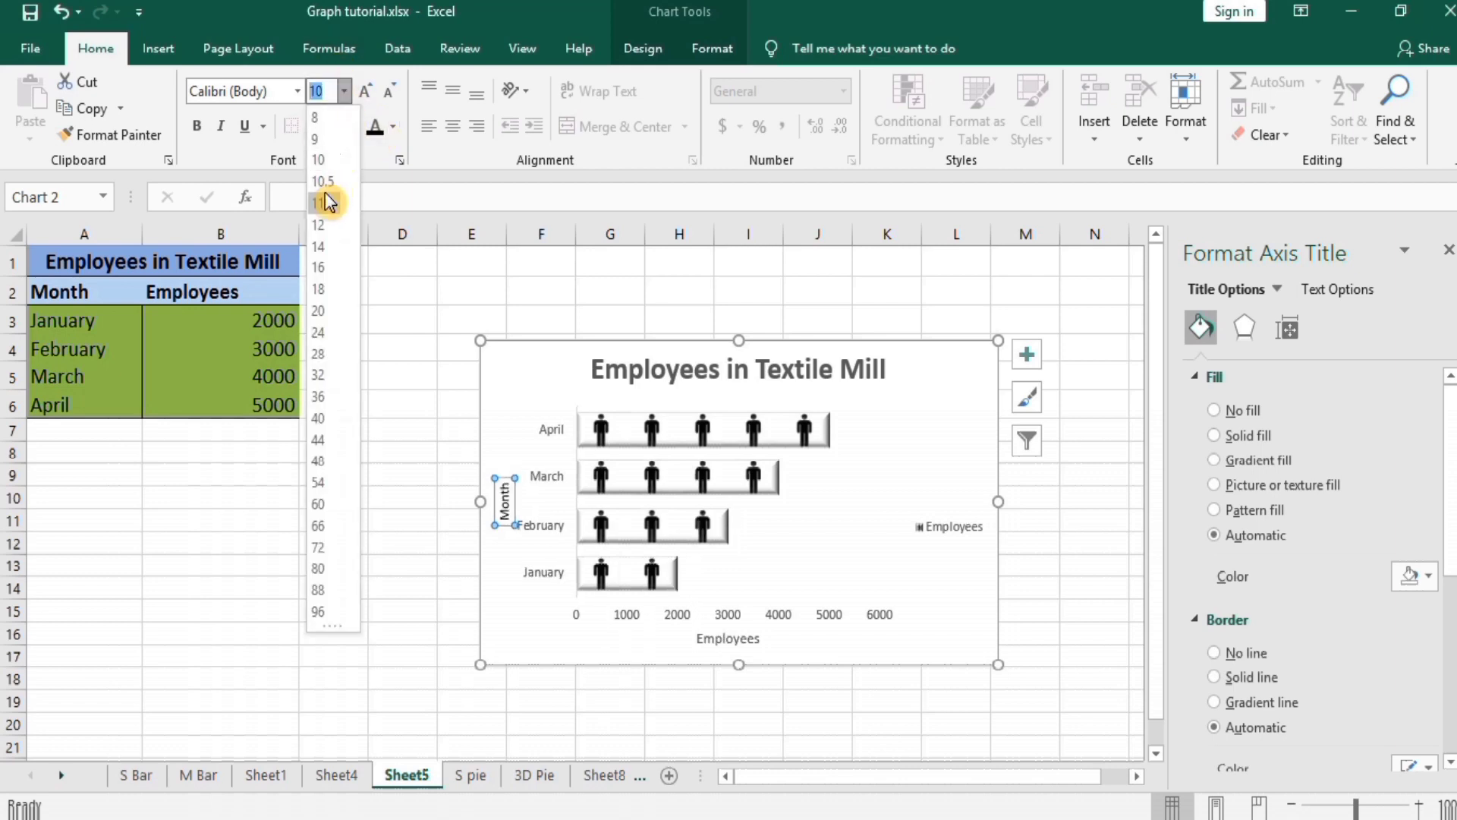
left_click(319, 226)
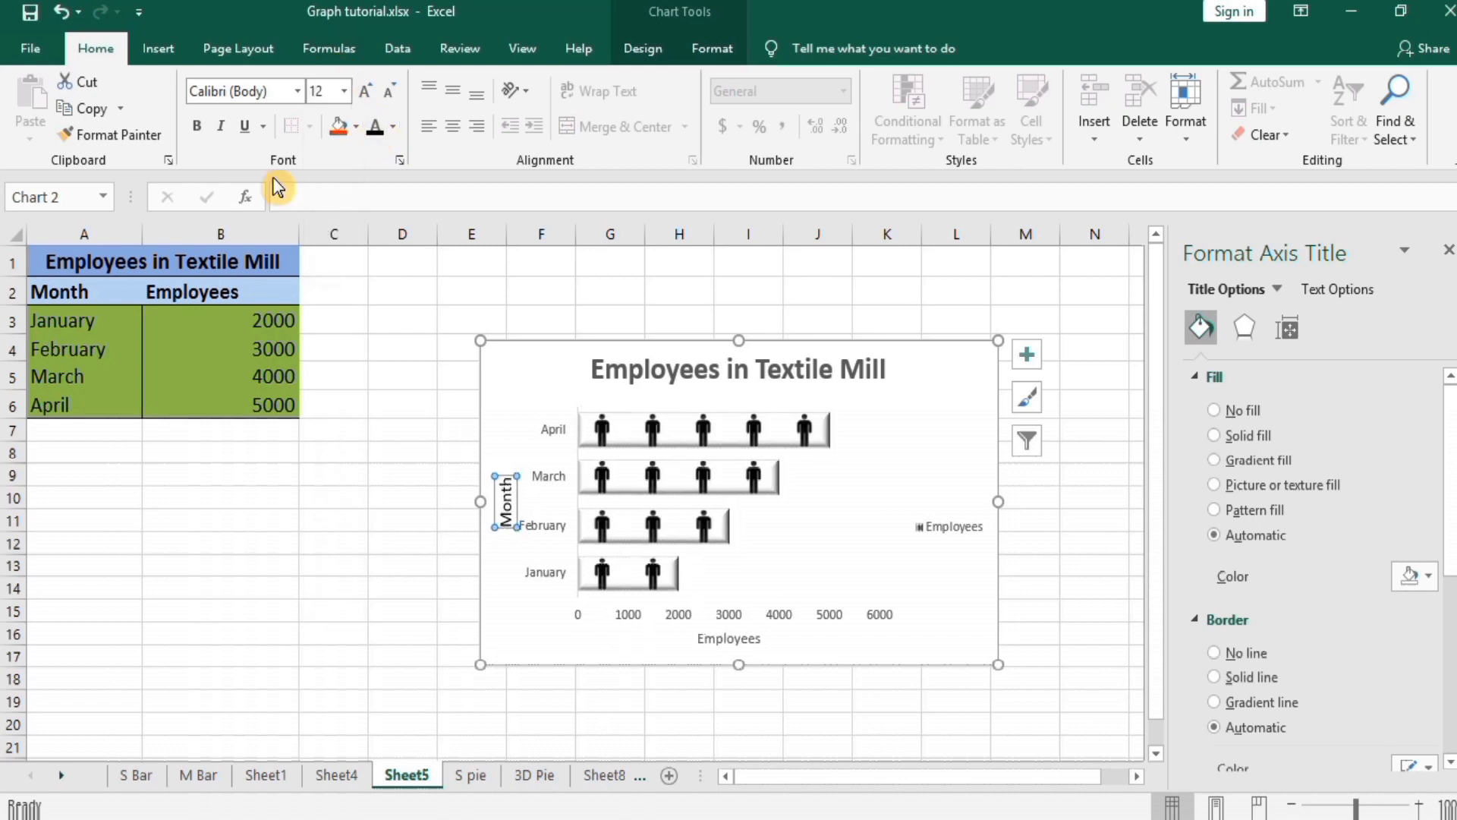
left_click(199, 133)
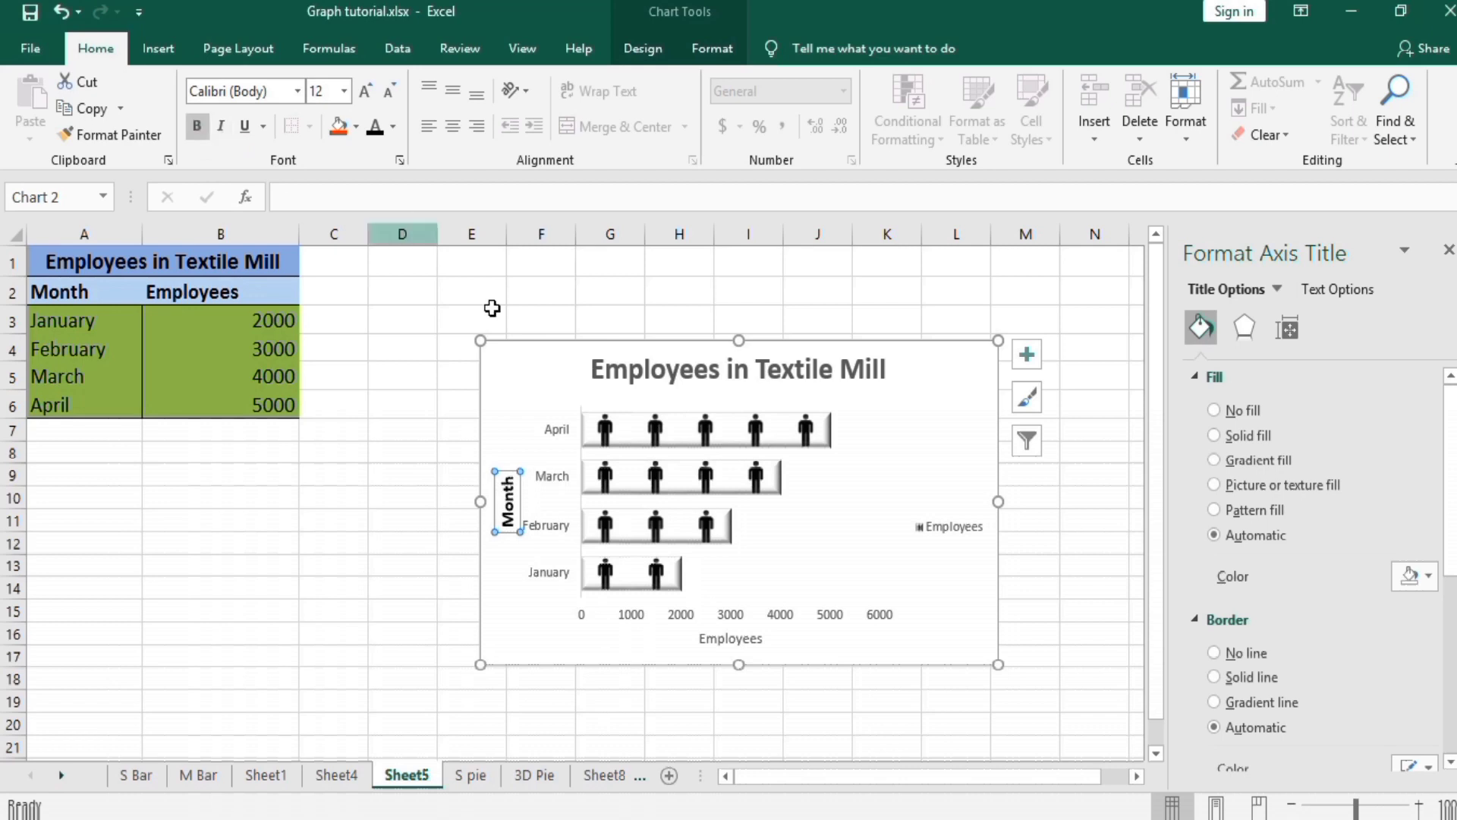
Enlarge the month labels on the vertical axis to 12 pt.
left_click(556, 431)
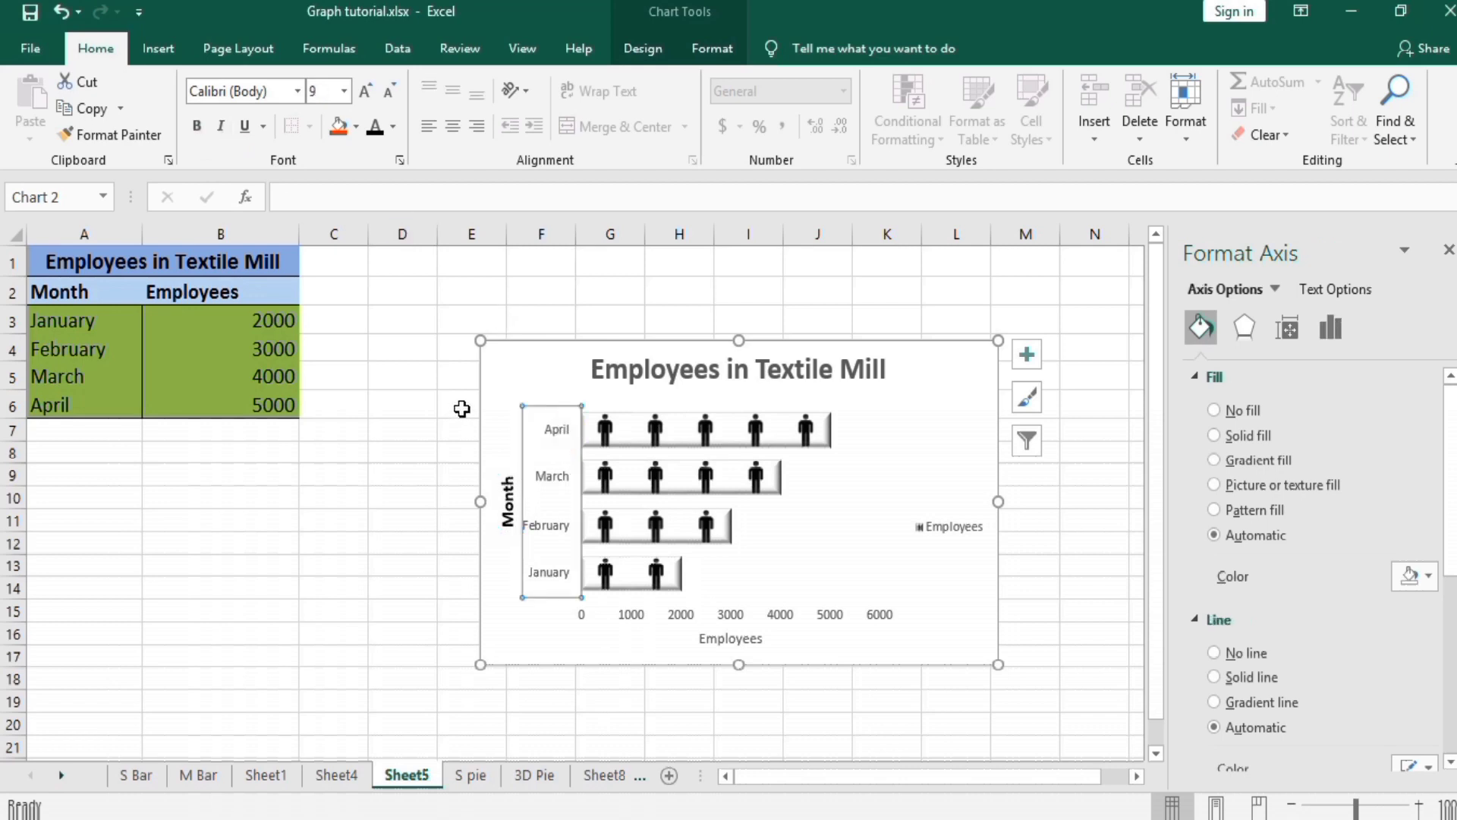
left_click(345, 96)
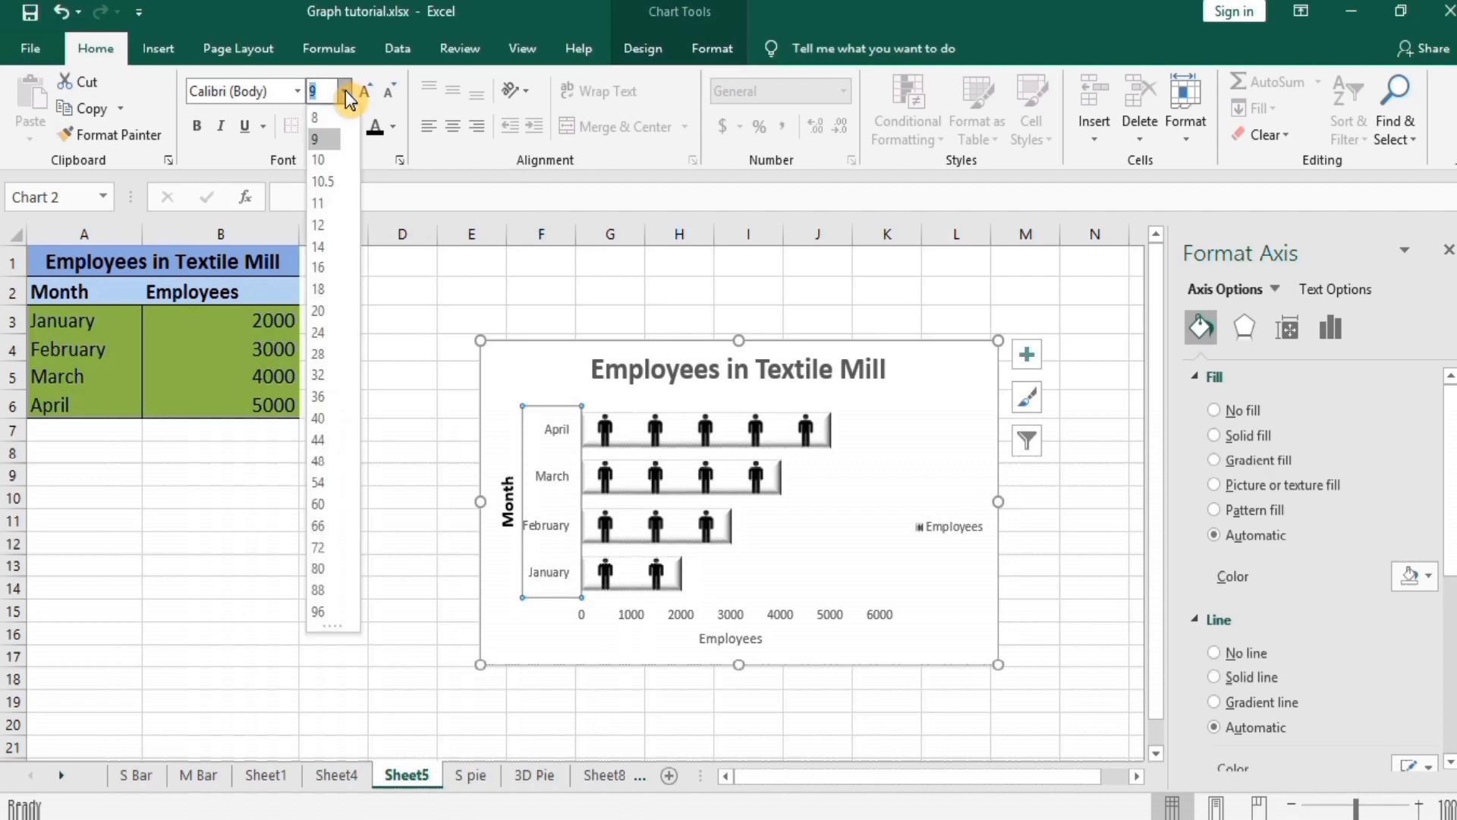
left_click(323, 219)
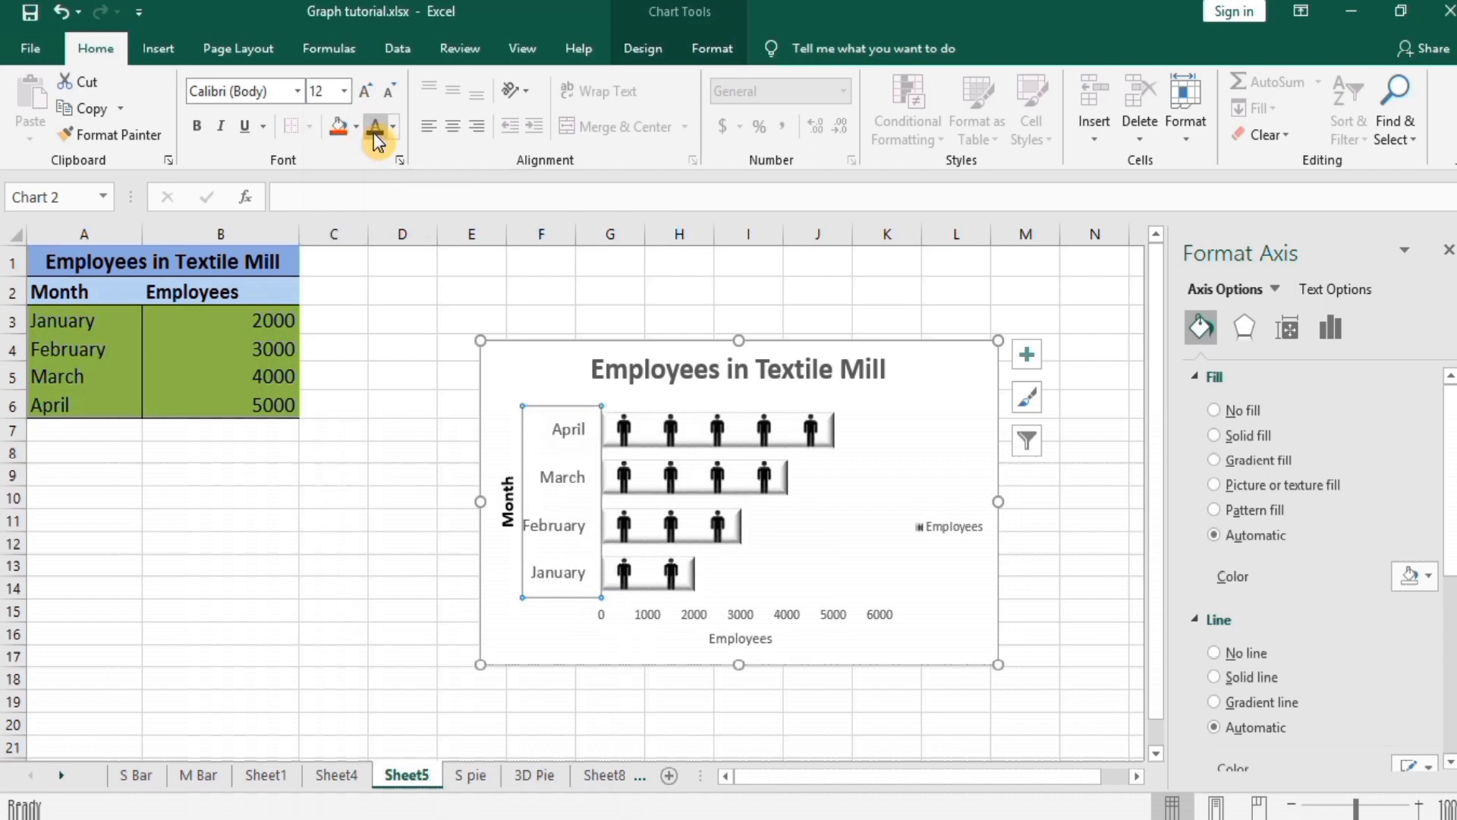
right_click(574, 455)
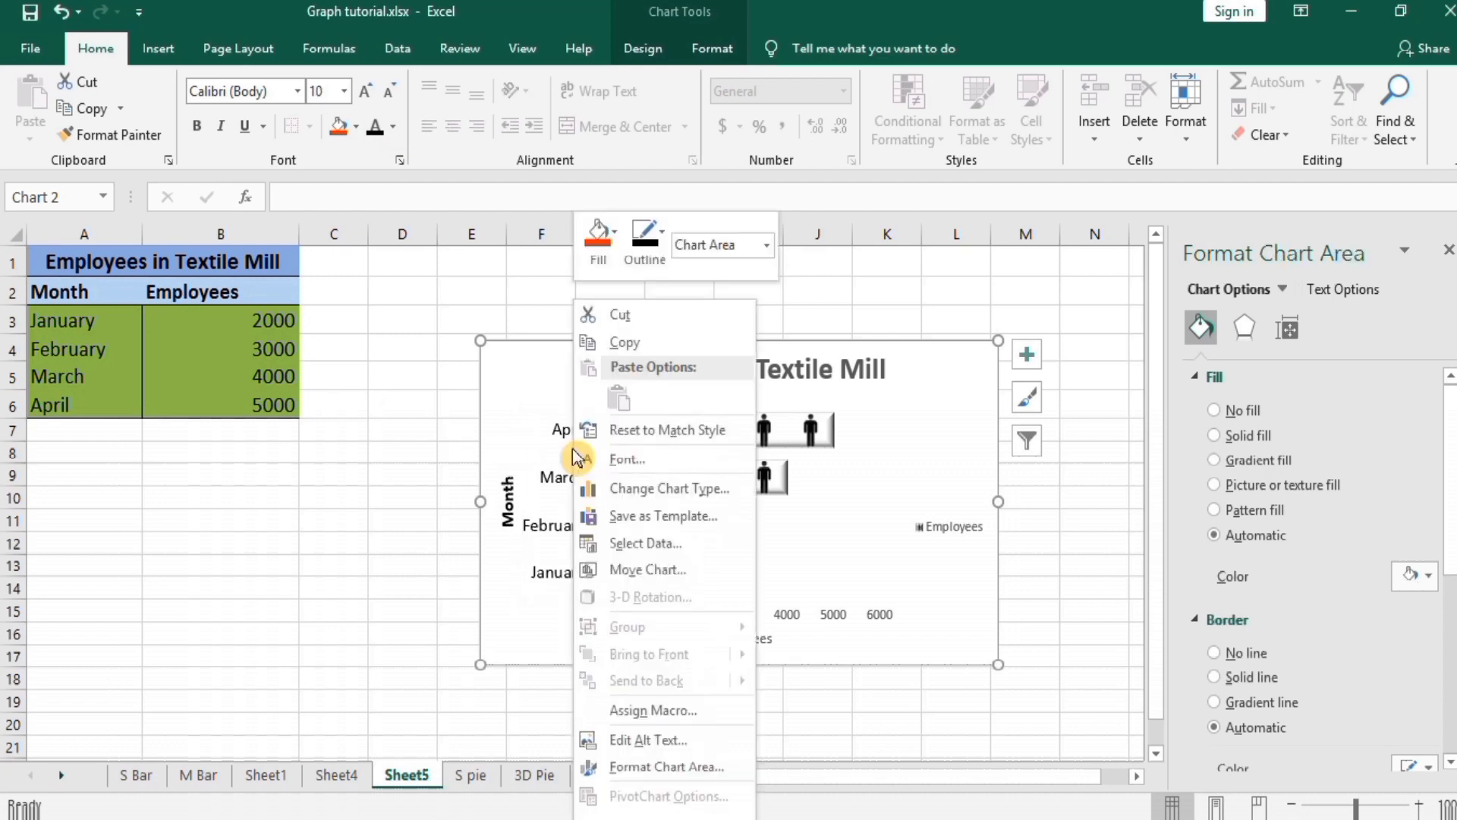
key("Escape")
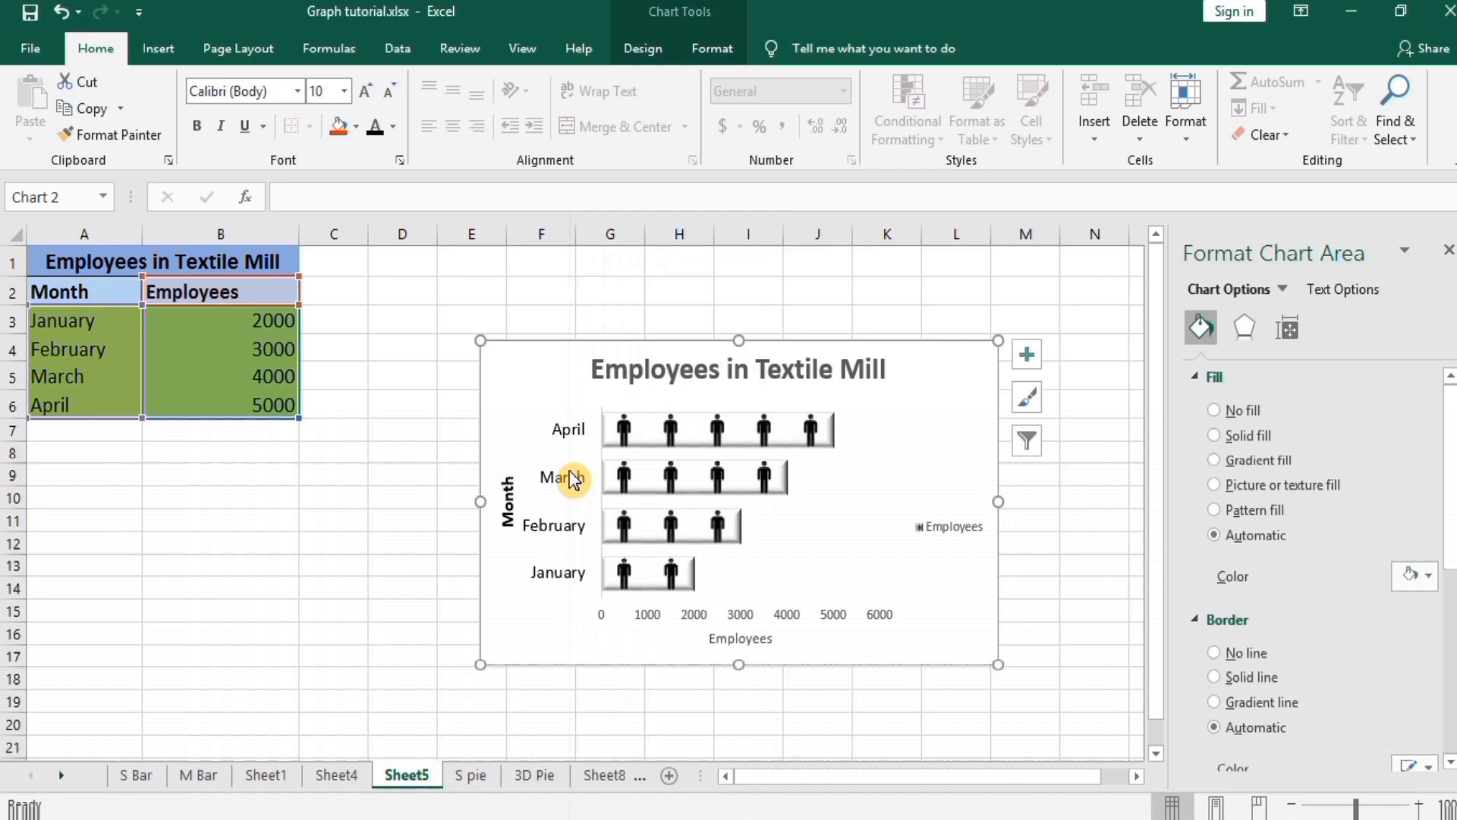
left_click(569, 484)
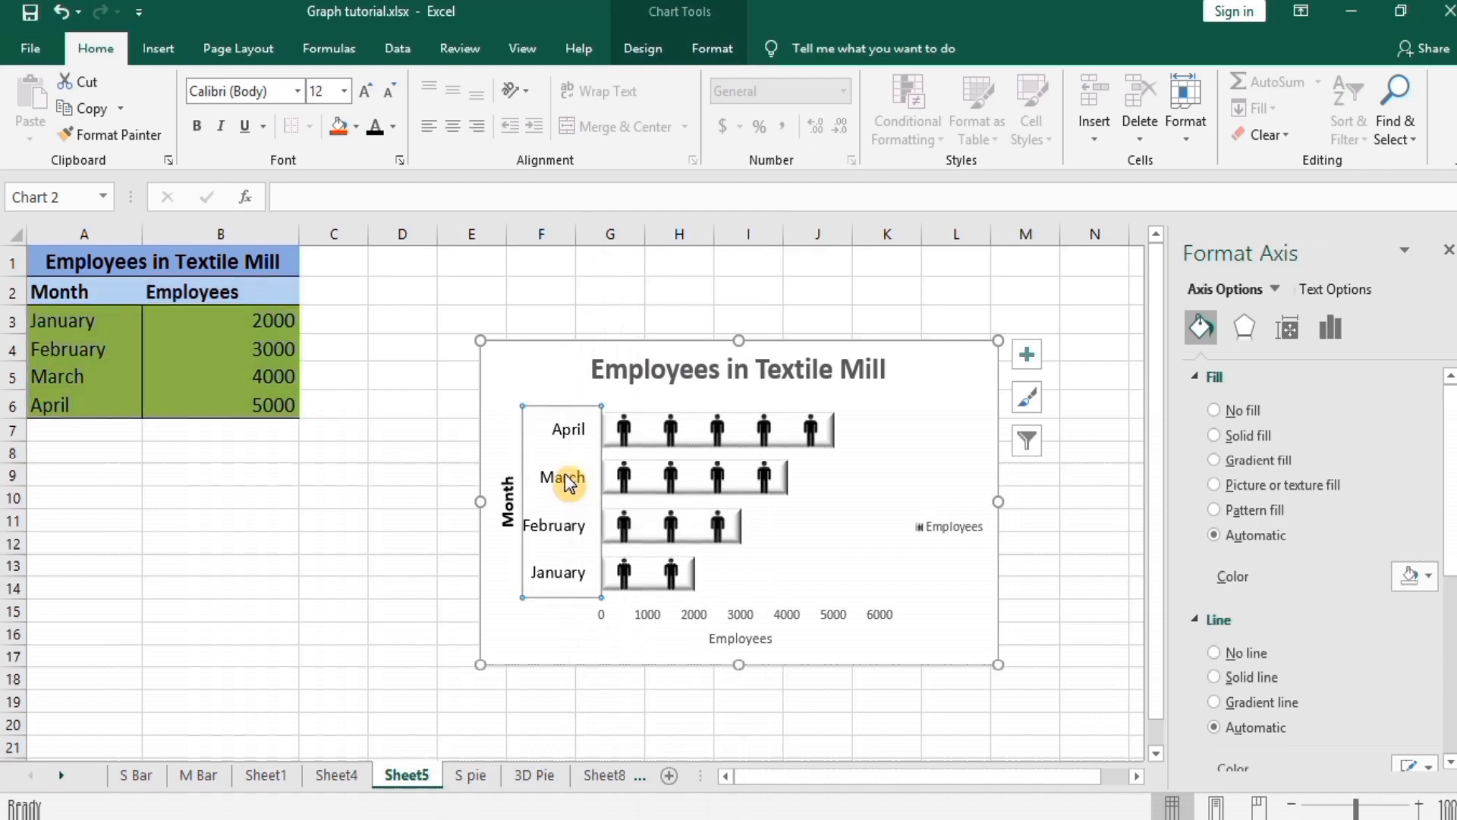
Give the vertical Month axis a solid line 1.5 pt wide.
right_click(569, 483)
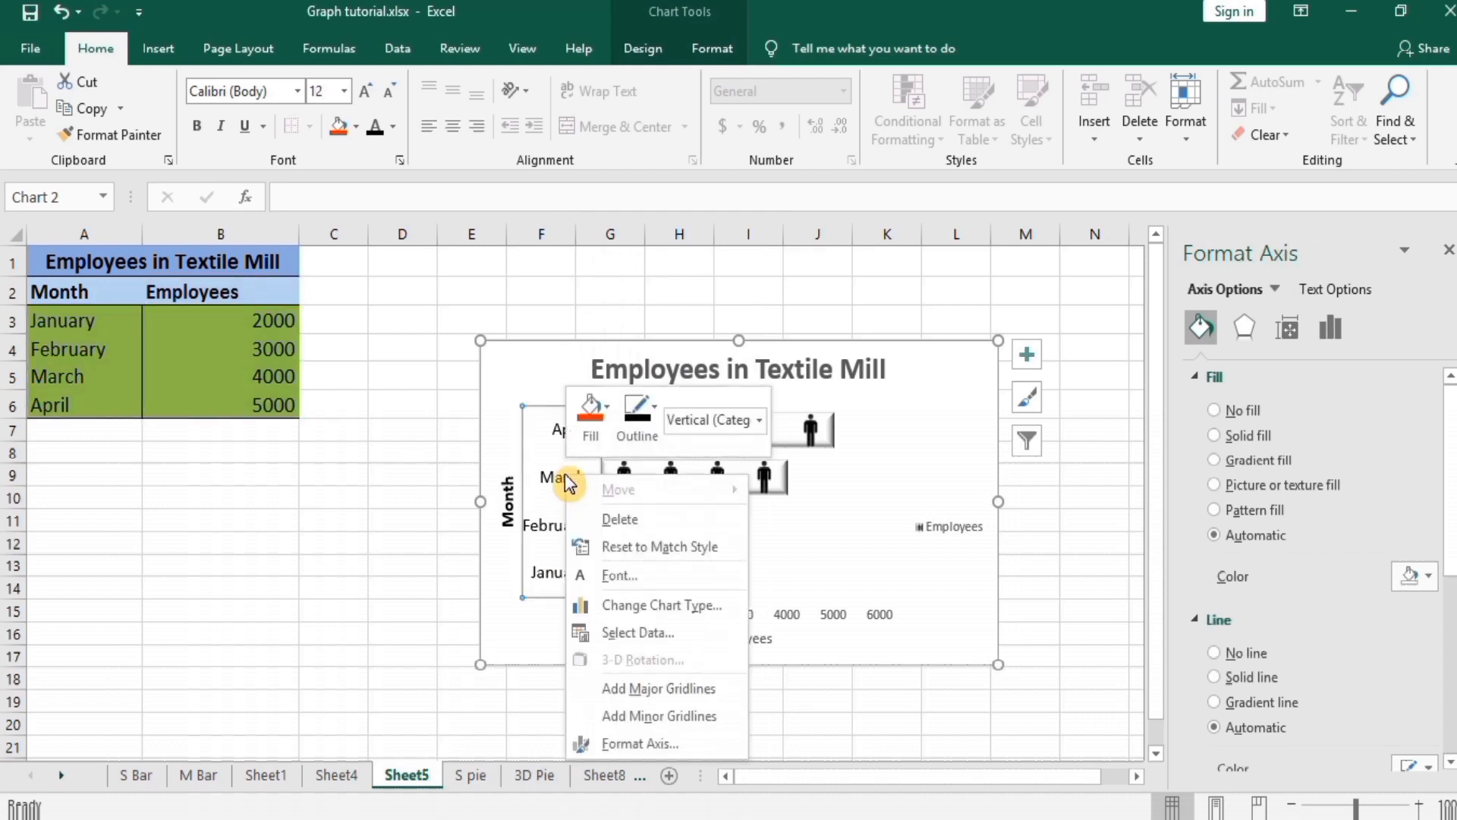
left_click(627, 745)
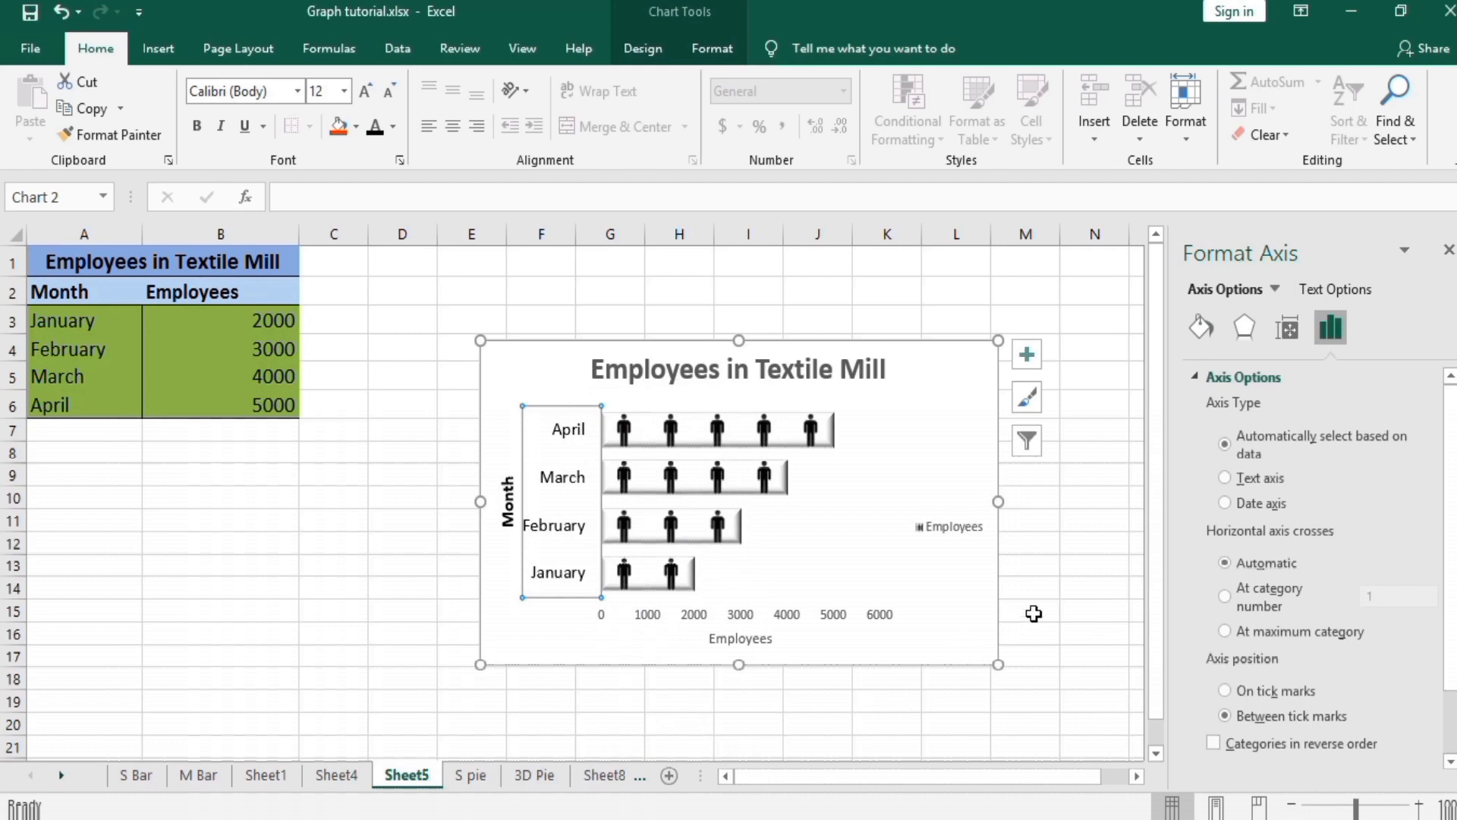
left_click(1202, 330)
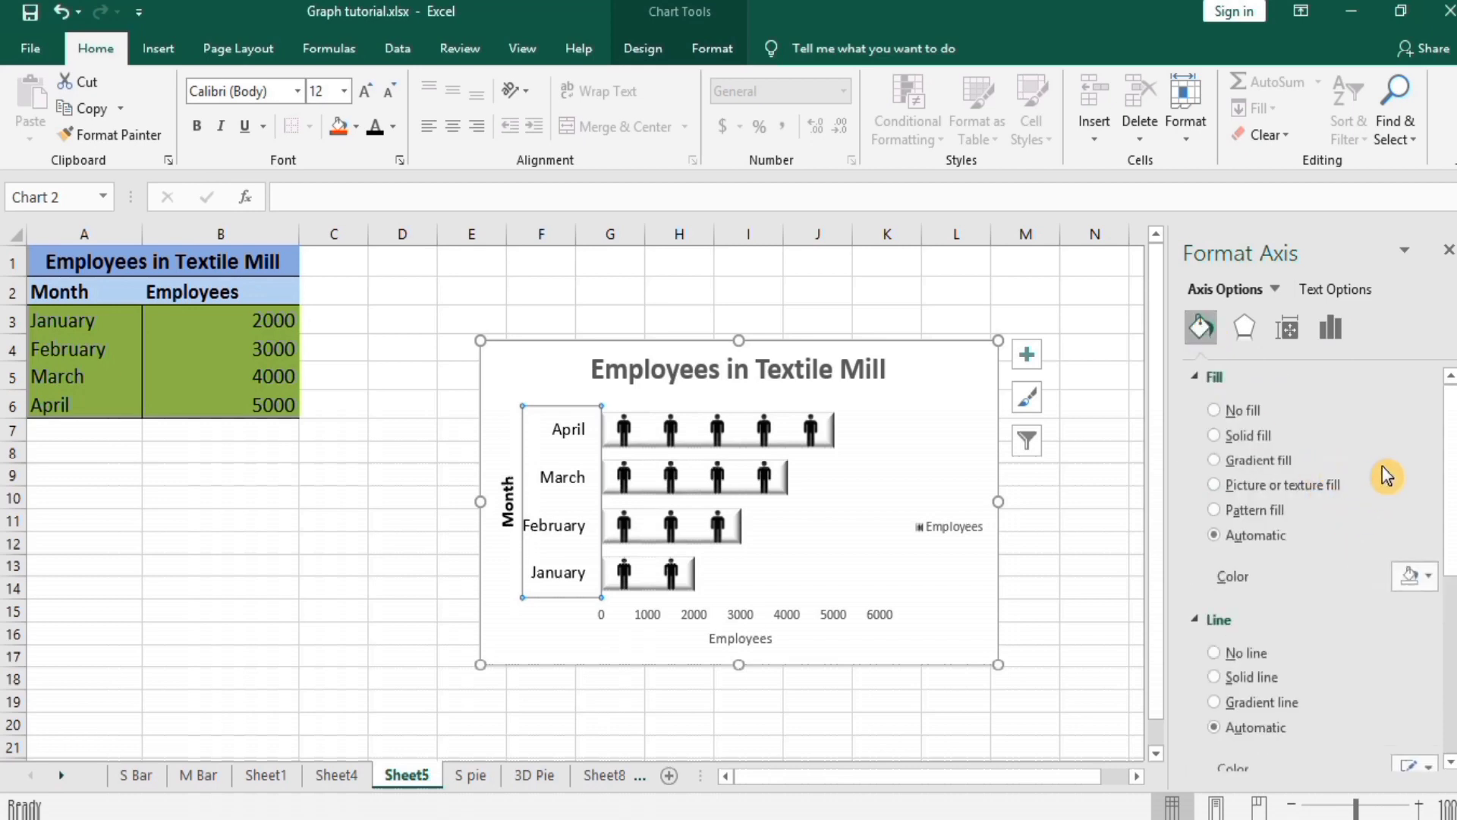
left_click_drag(1449, 453, 1451, 519)
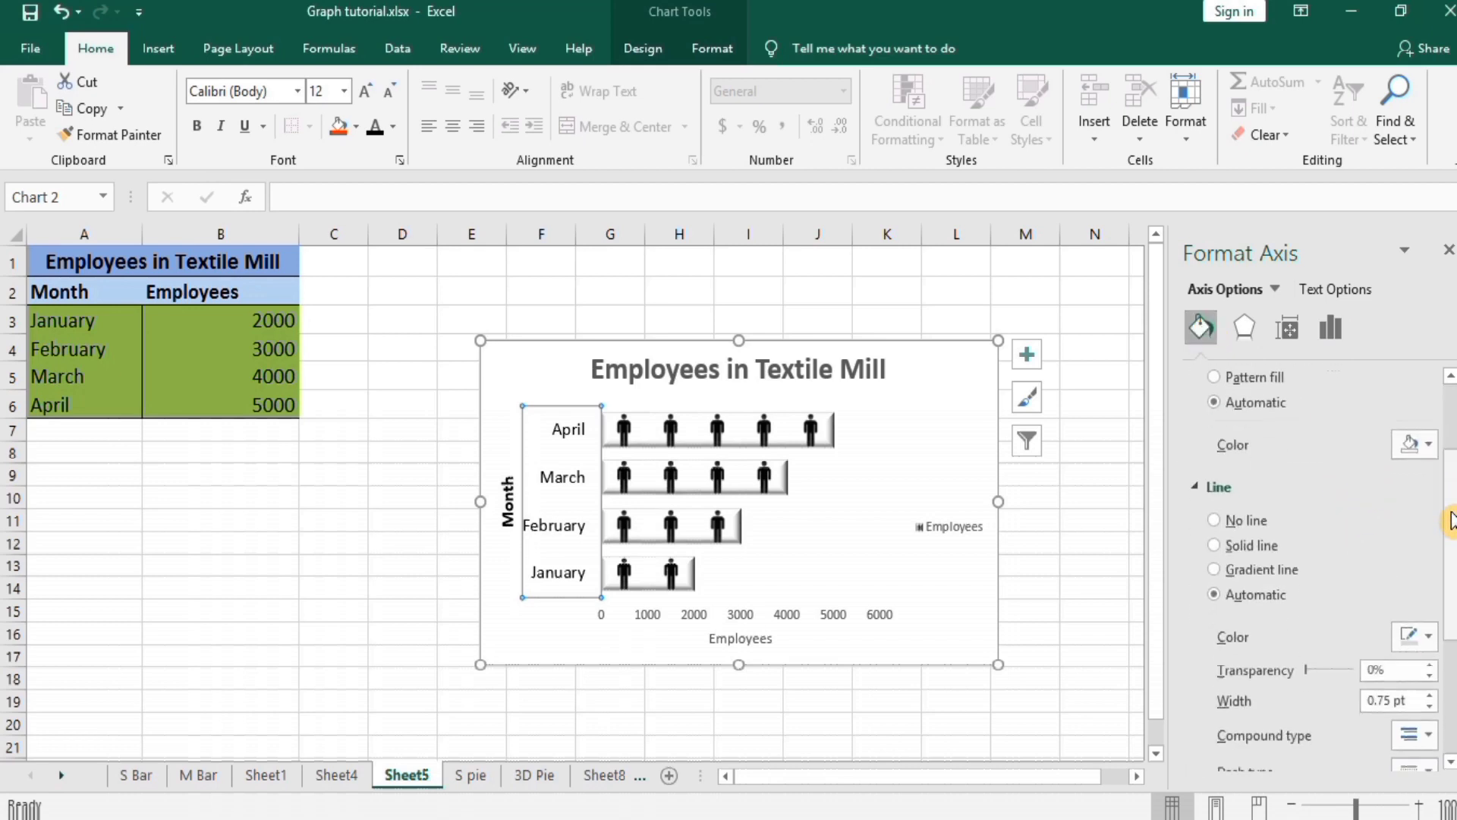
left_click(1215, 545)
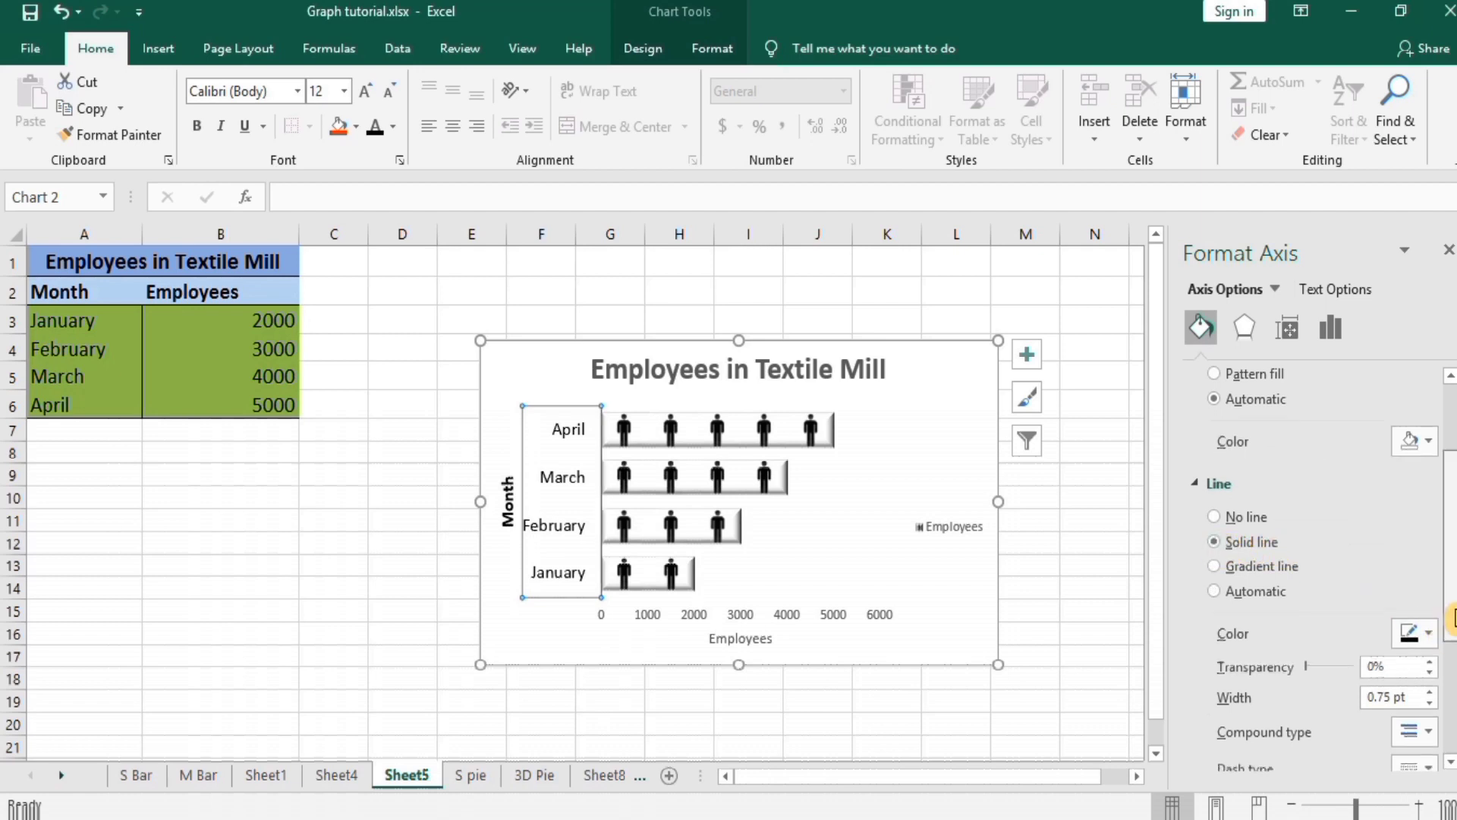
left_click_drag(1451, 613, 1451, 670)
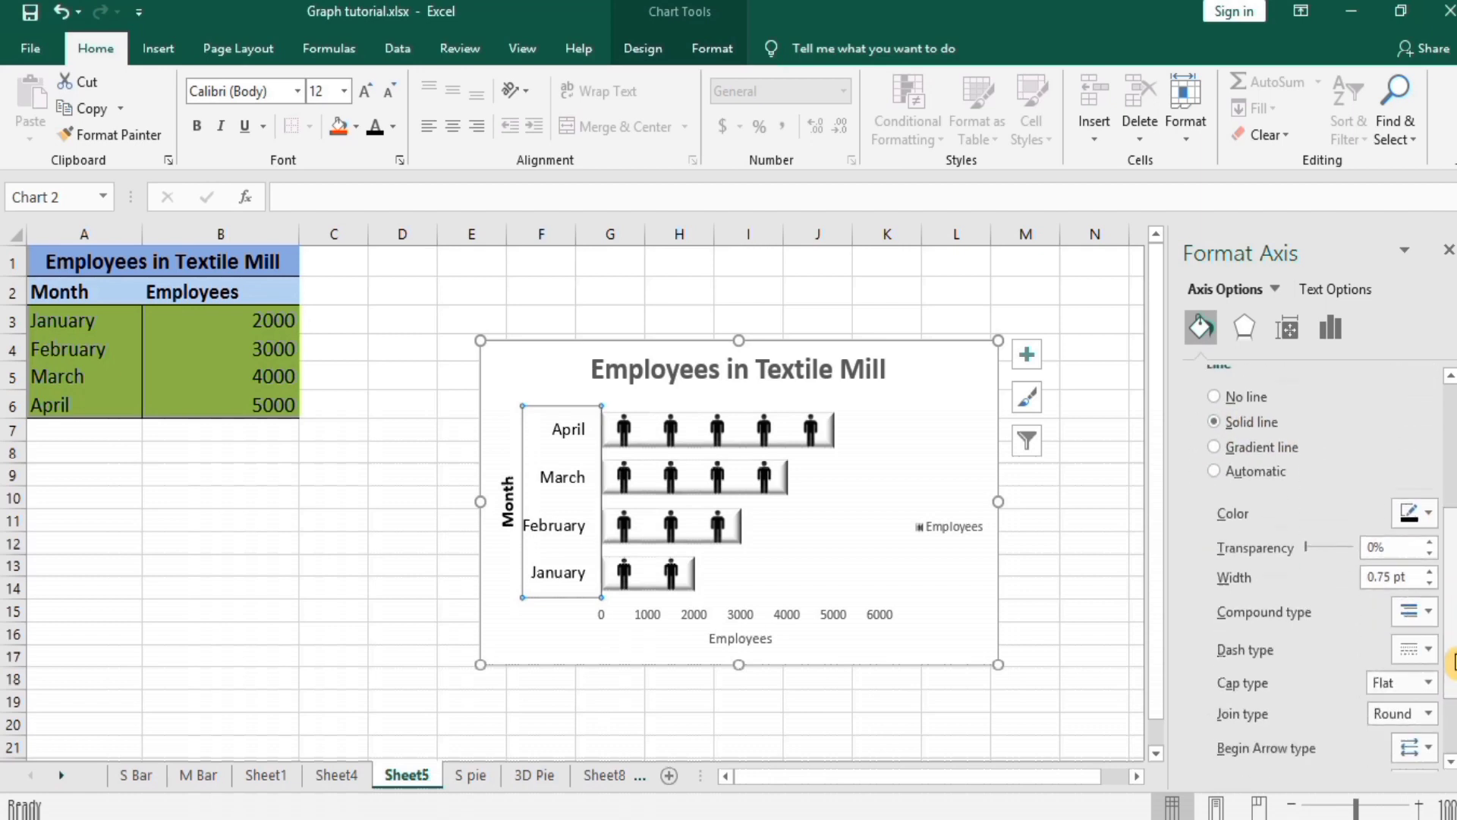
left_click(1432, 577)
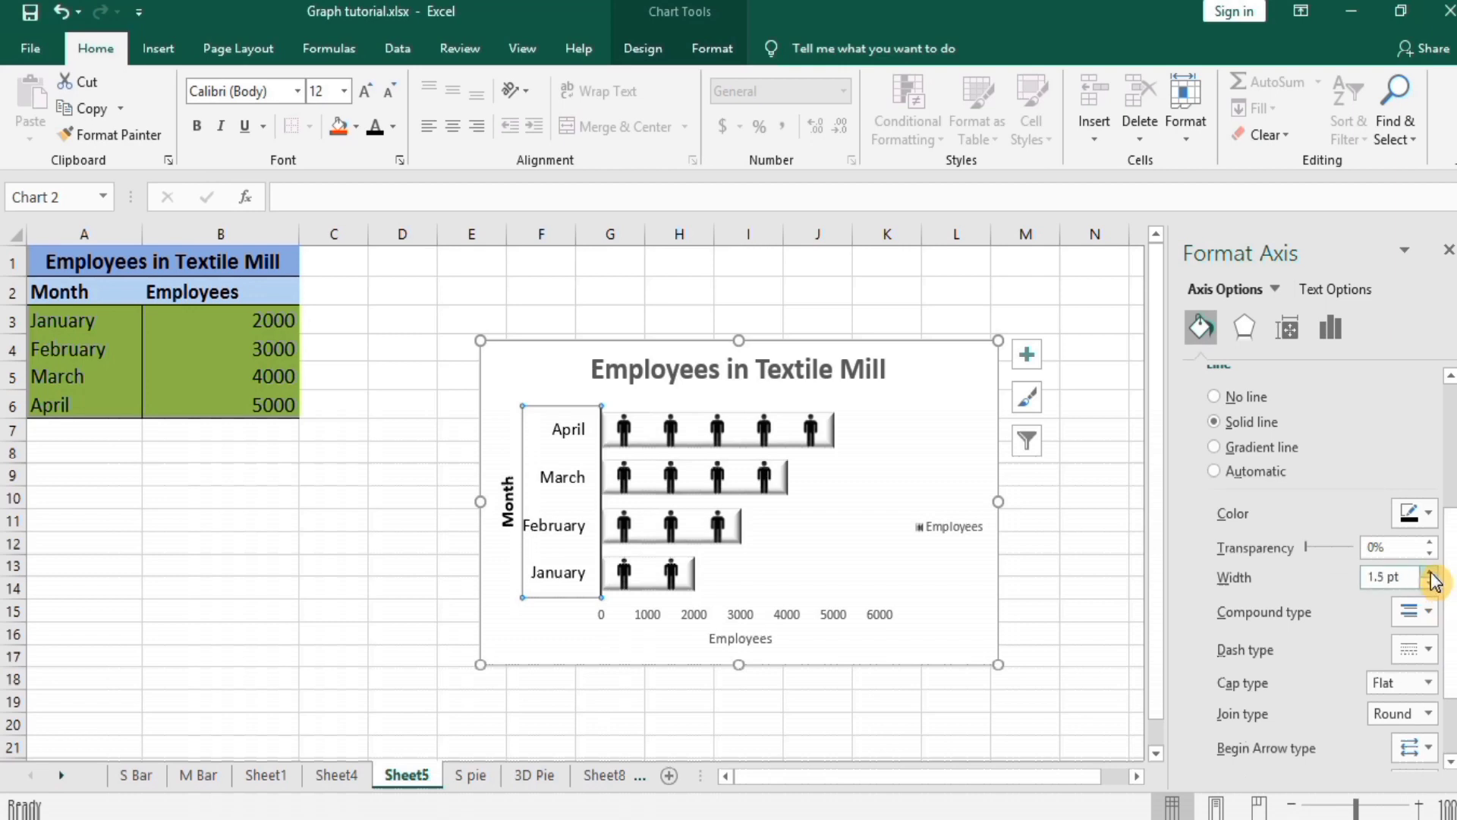
left_click(1052, 706)
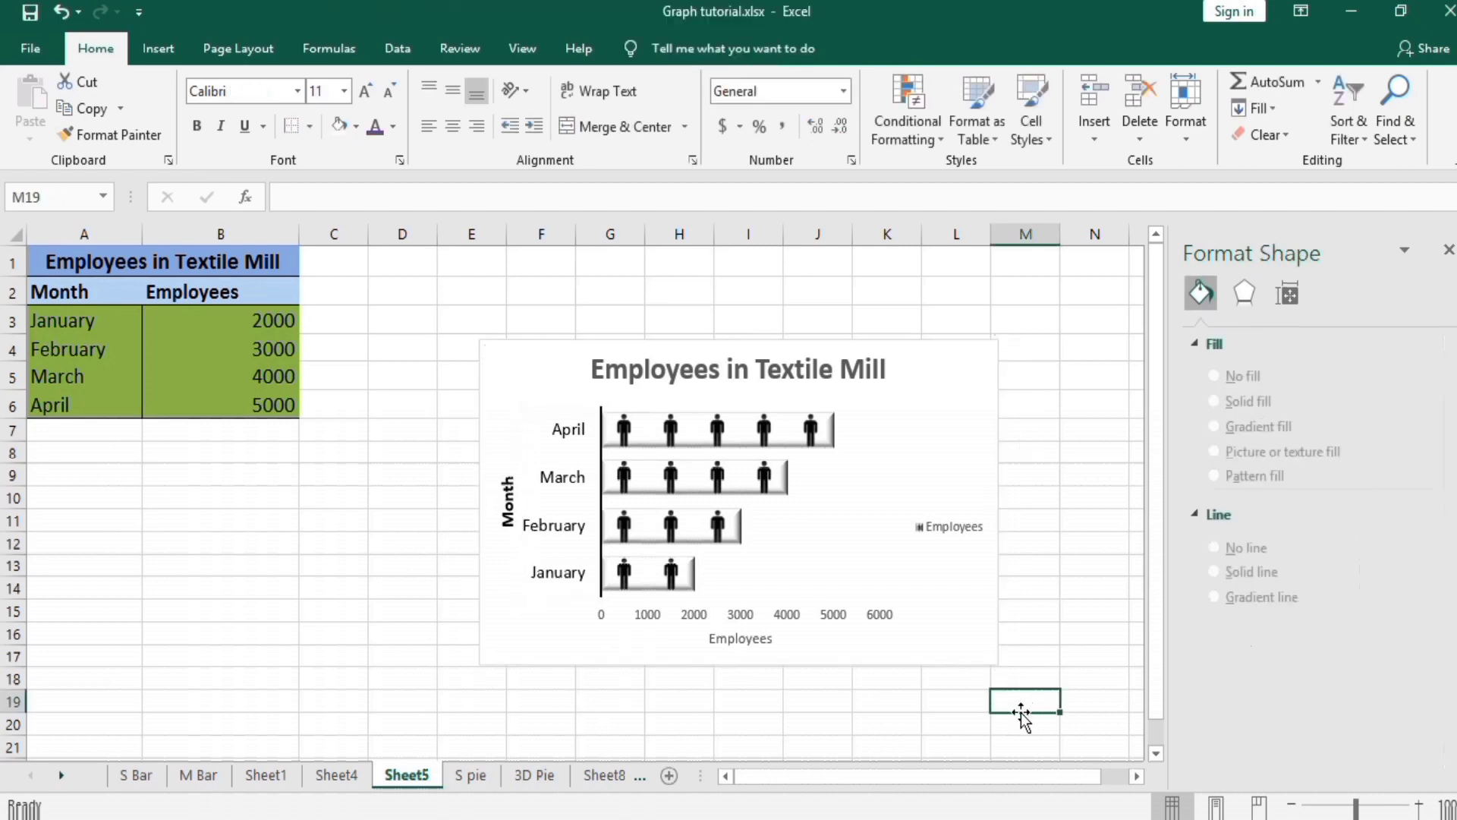
Set the Month axis major and minor tick marks to Outside.
left_click(570, 478)
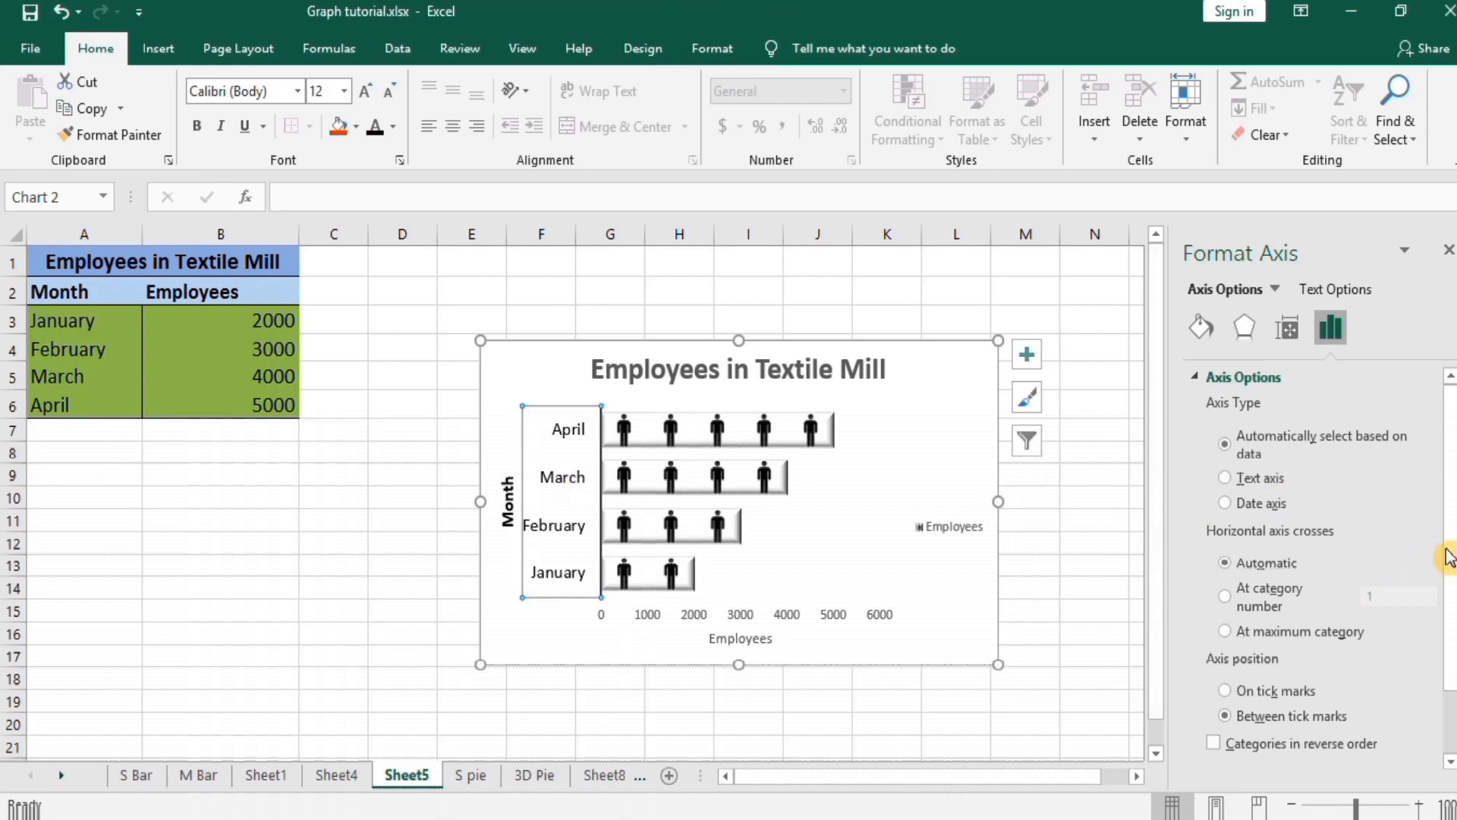
scroll(1449, 552, "down", 3)
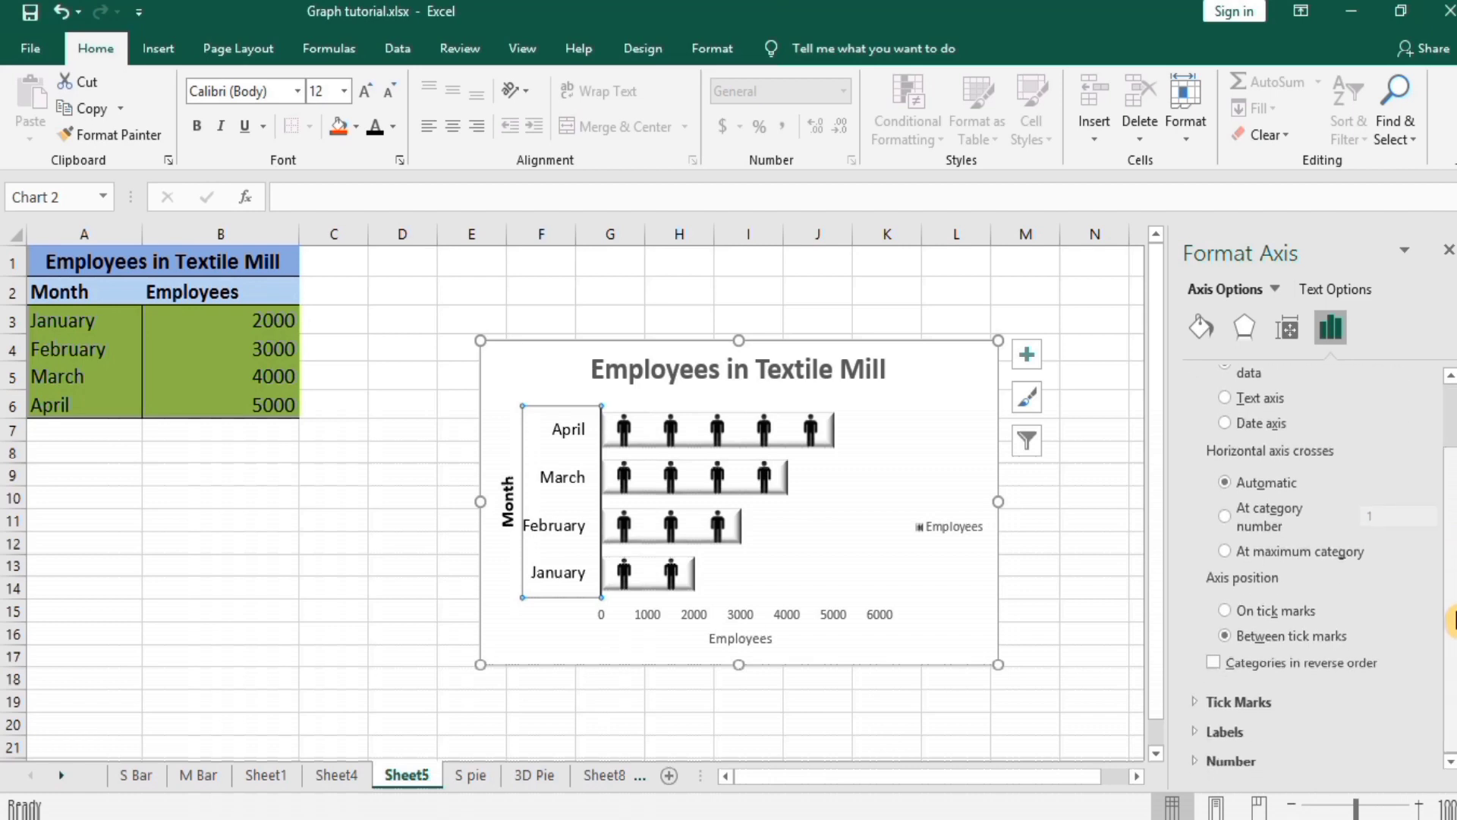
left_click(1263, 699)
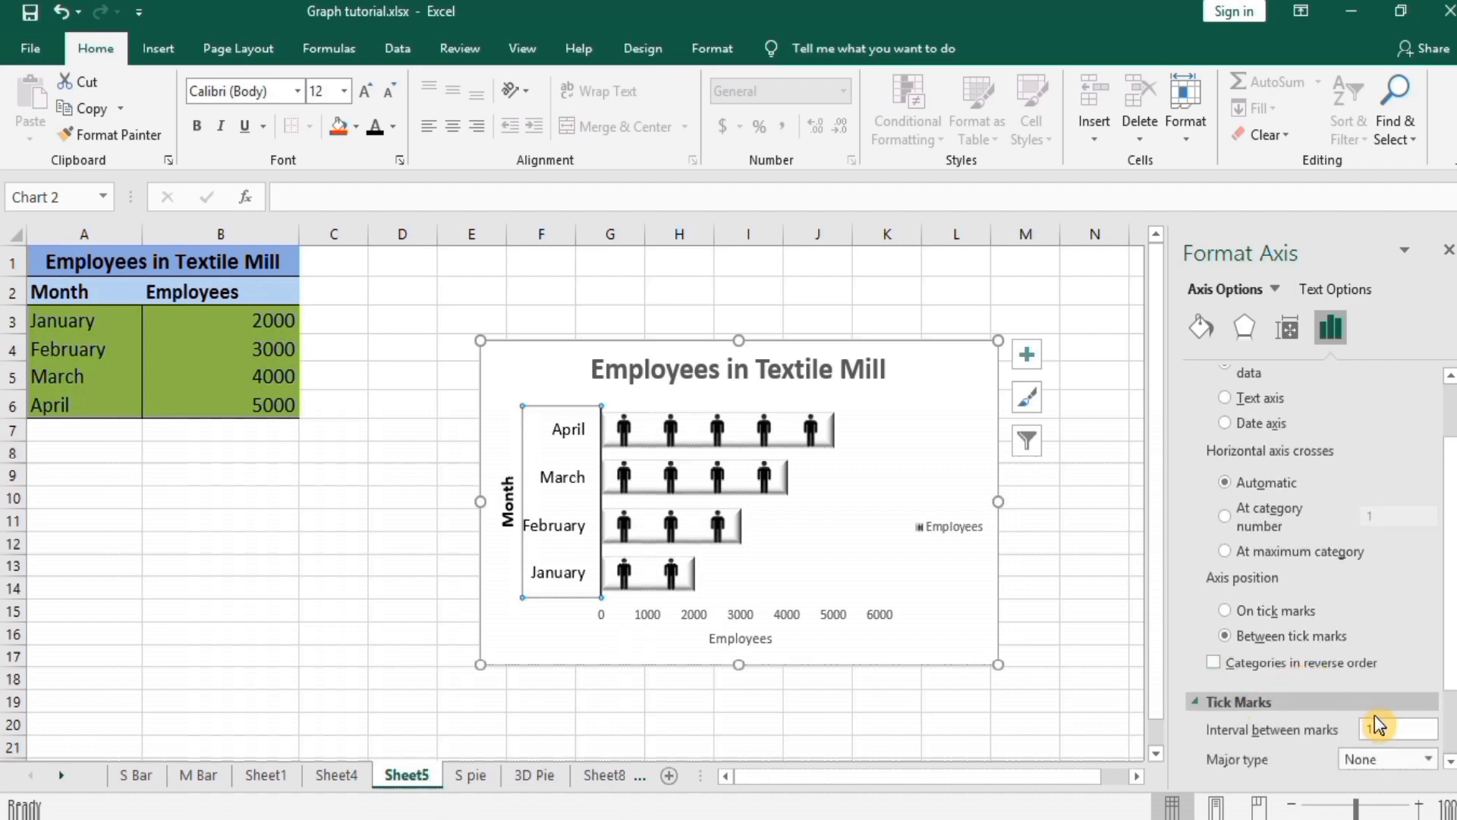
scroll(1442, 633, "down", 2)
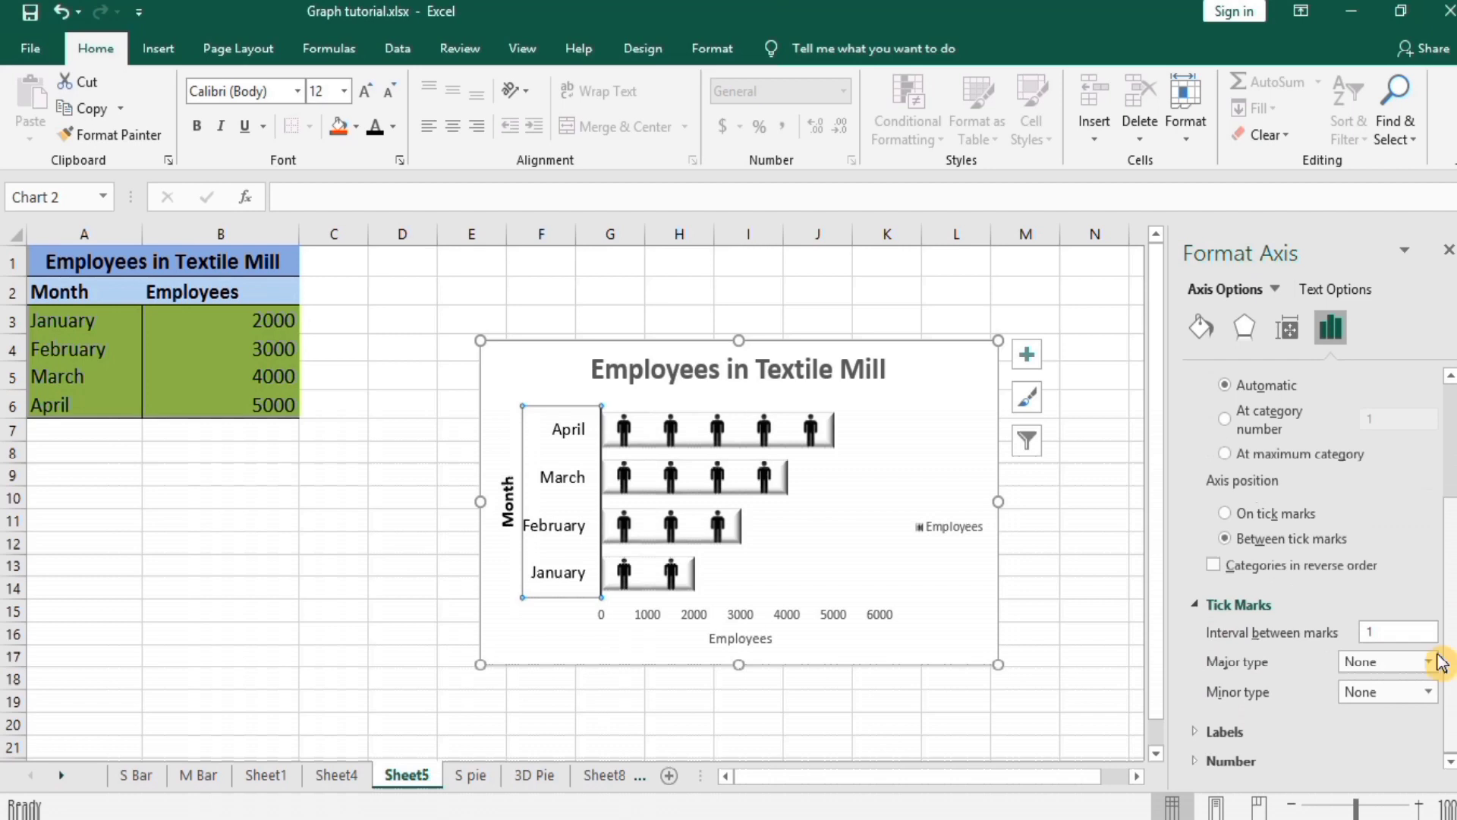
left_click(1430, 665)
left_click(1398, 727)
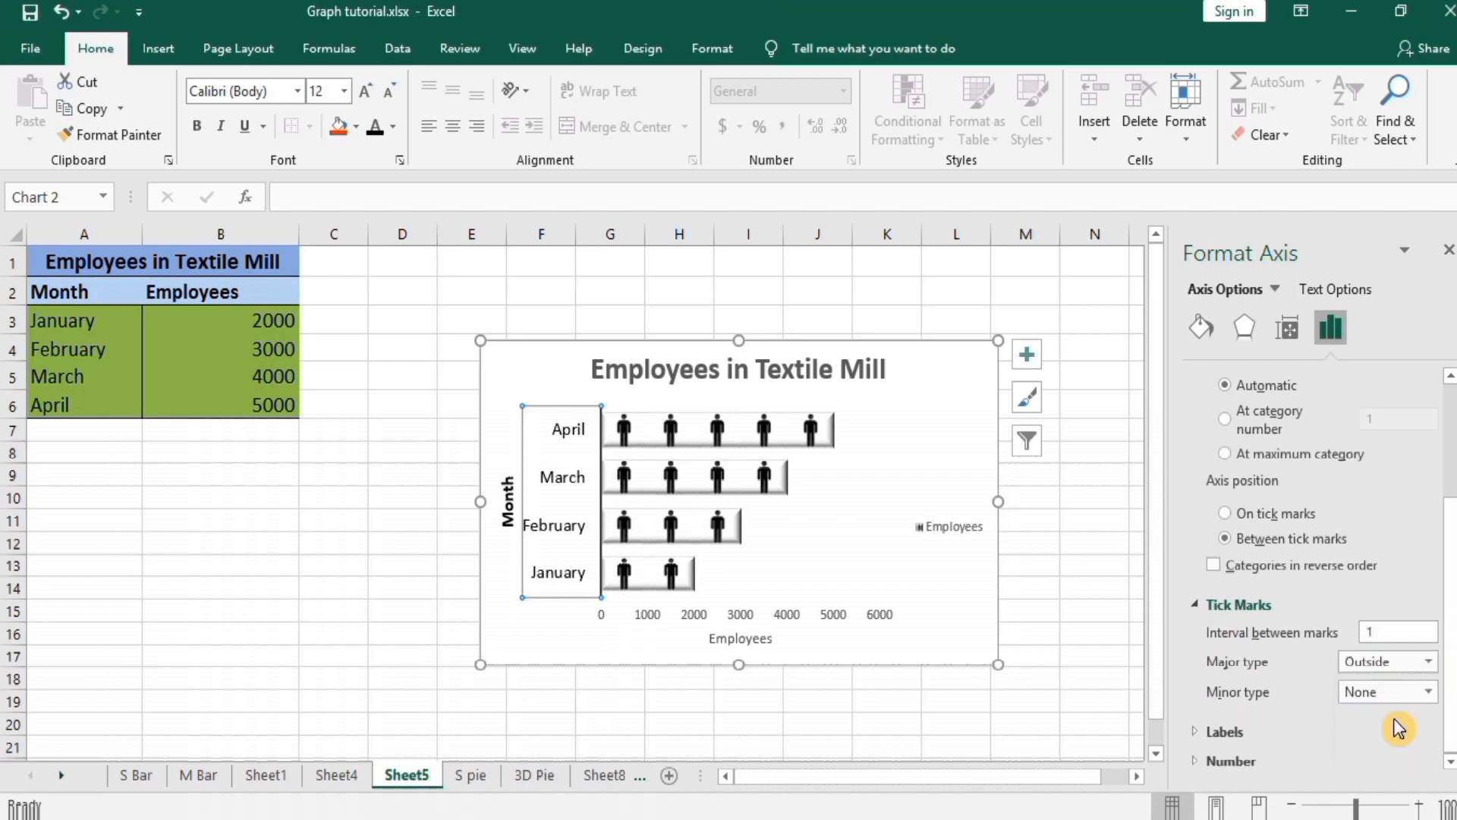
left_click(1430, 692)
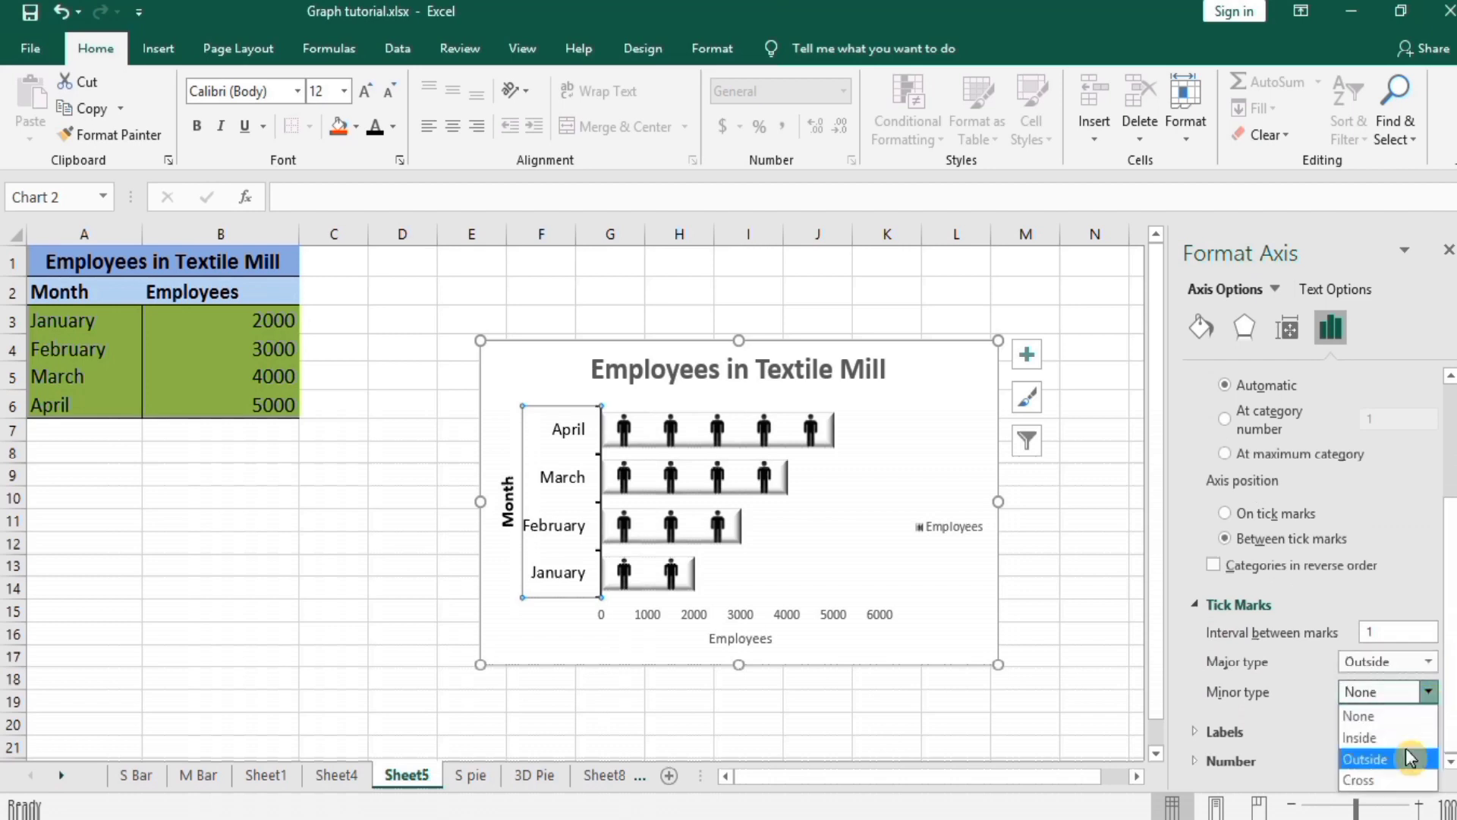
left_click(1410, 758)
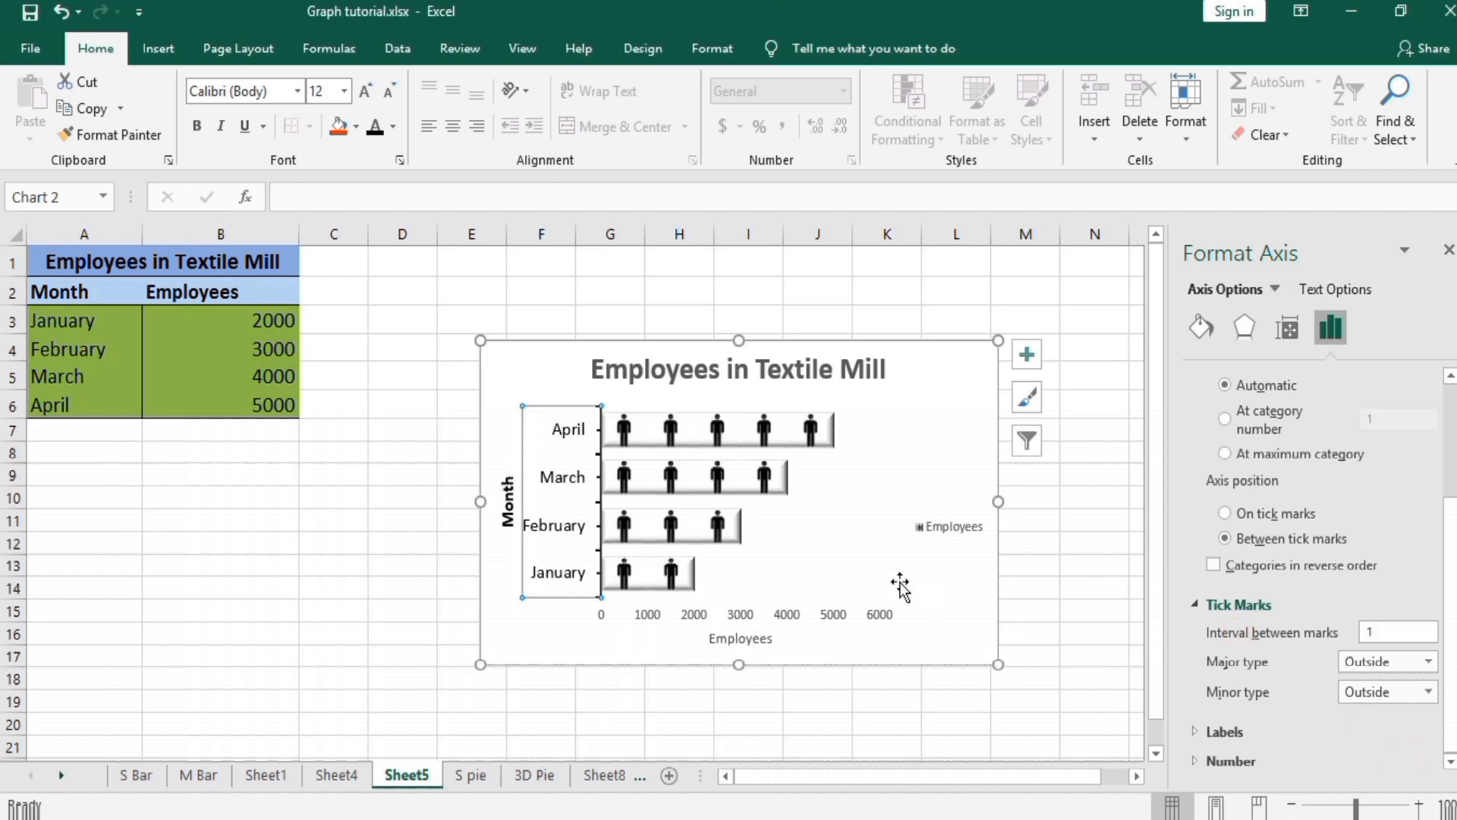
Enlarge the horizontal Employees axis labels to 12 pt.
left_click(651, 619)
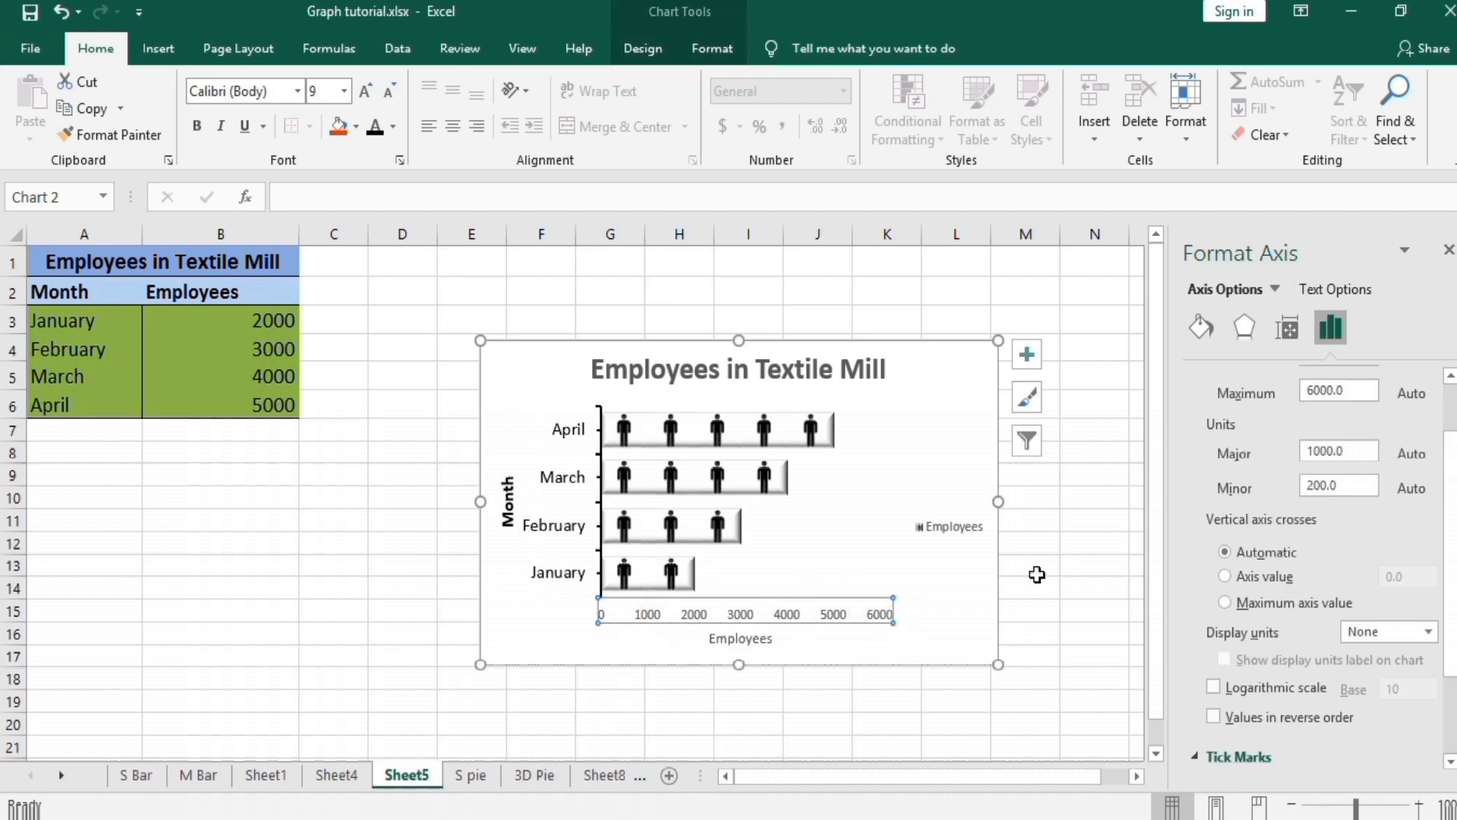
left_click(344, 91)
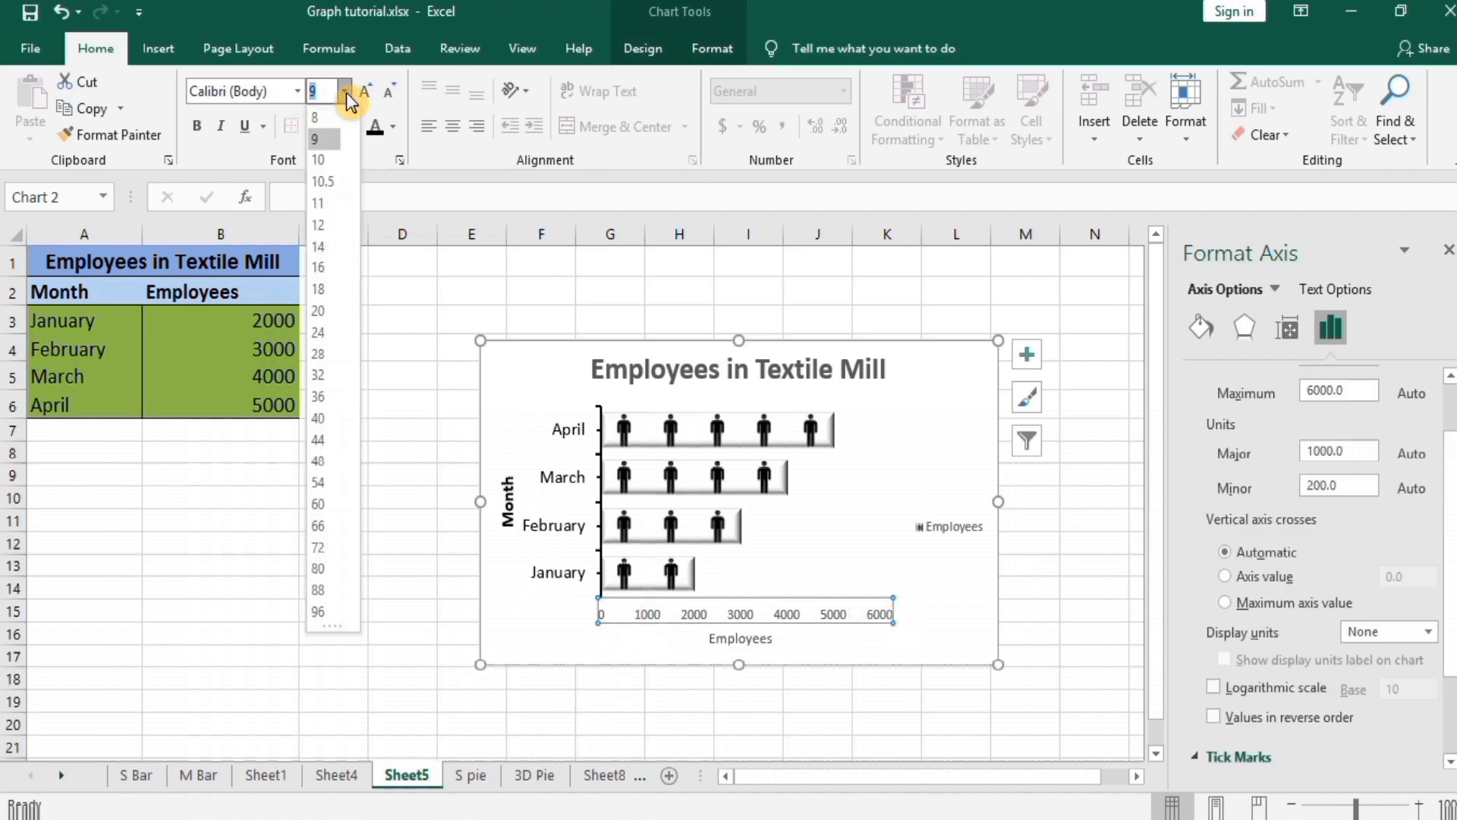
left_click(330, 225)
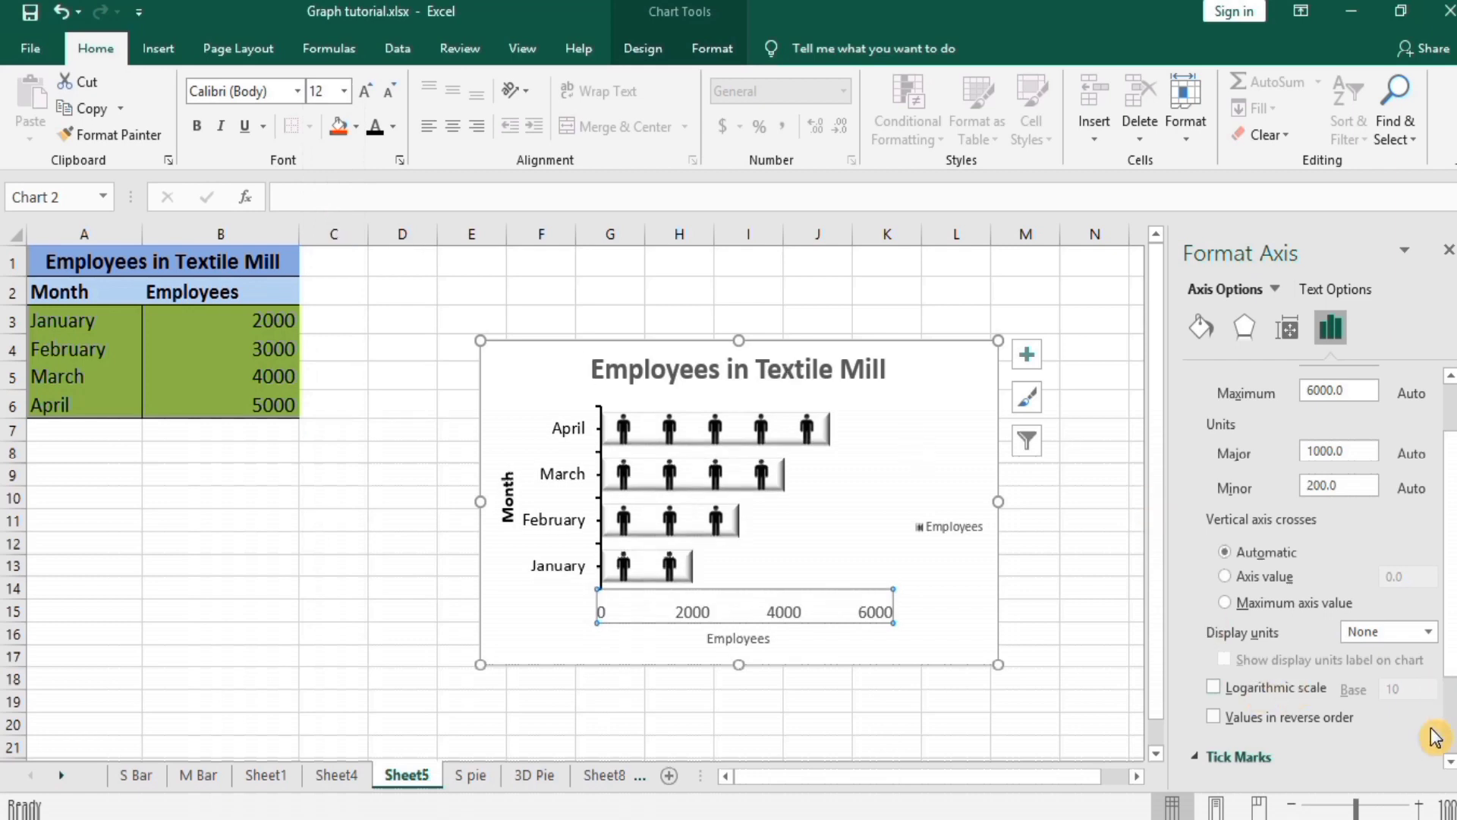
Set the Employees axis minor tick marks to Outside.
scroll(1451, 719, "down", 3)
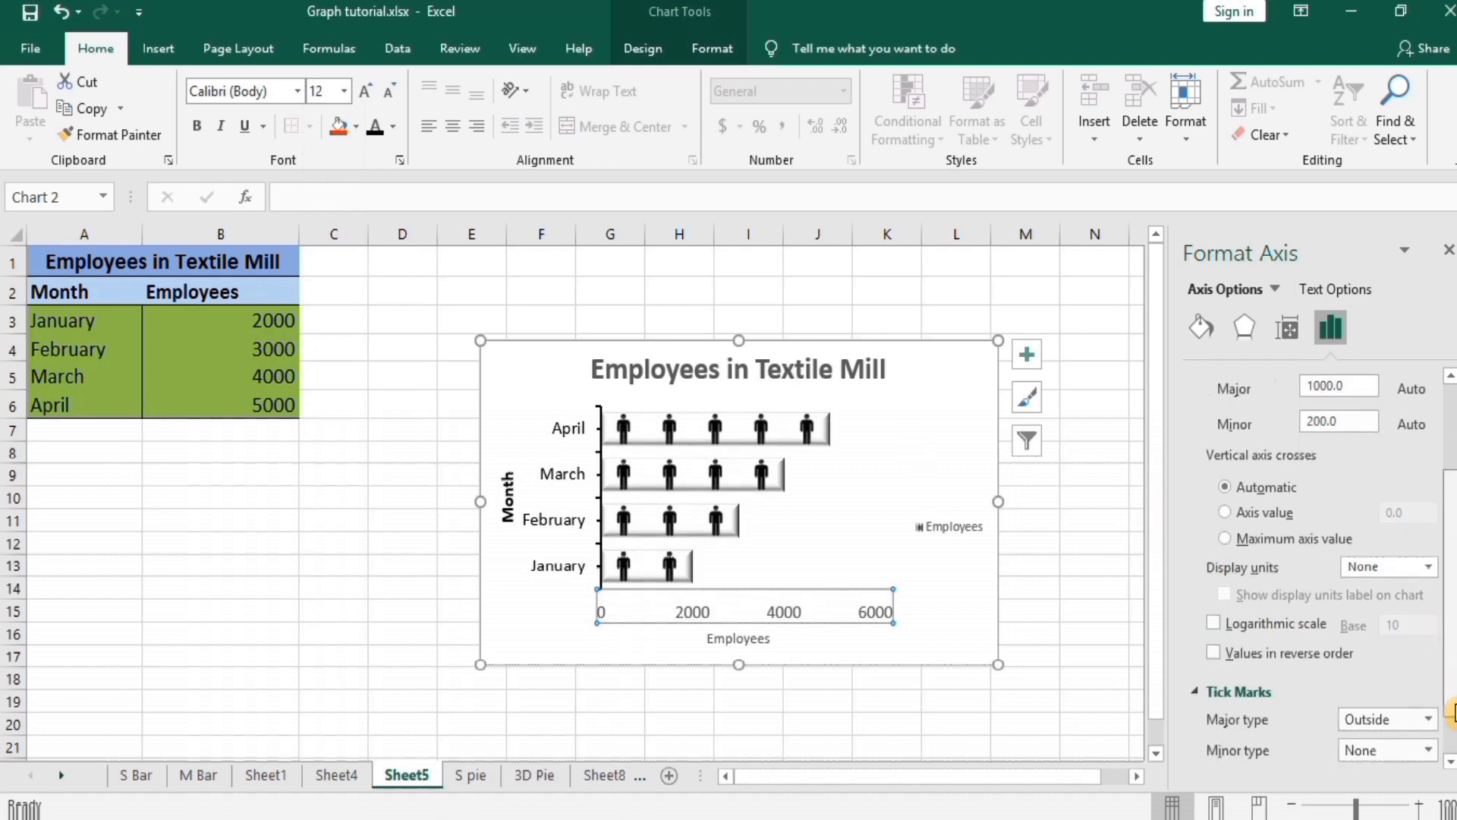
left_click(1430, 734)
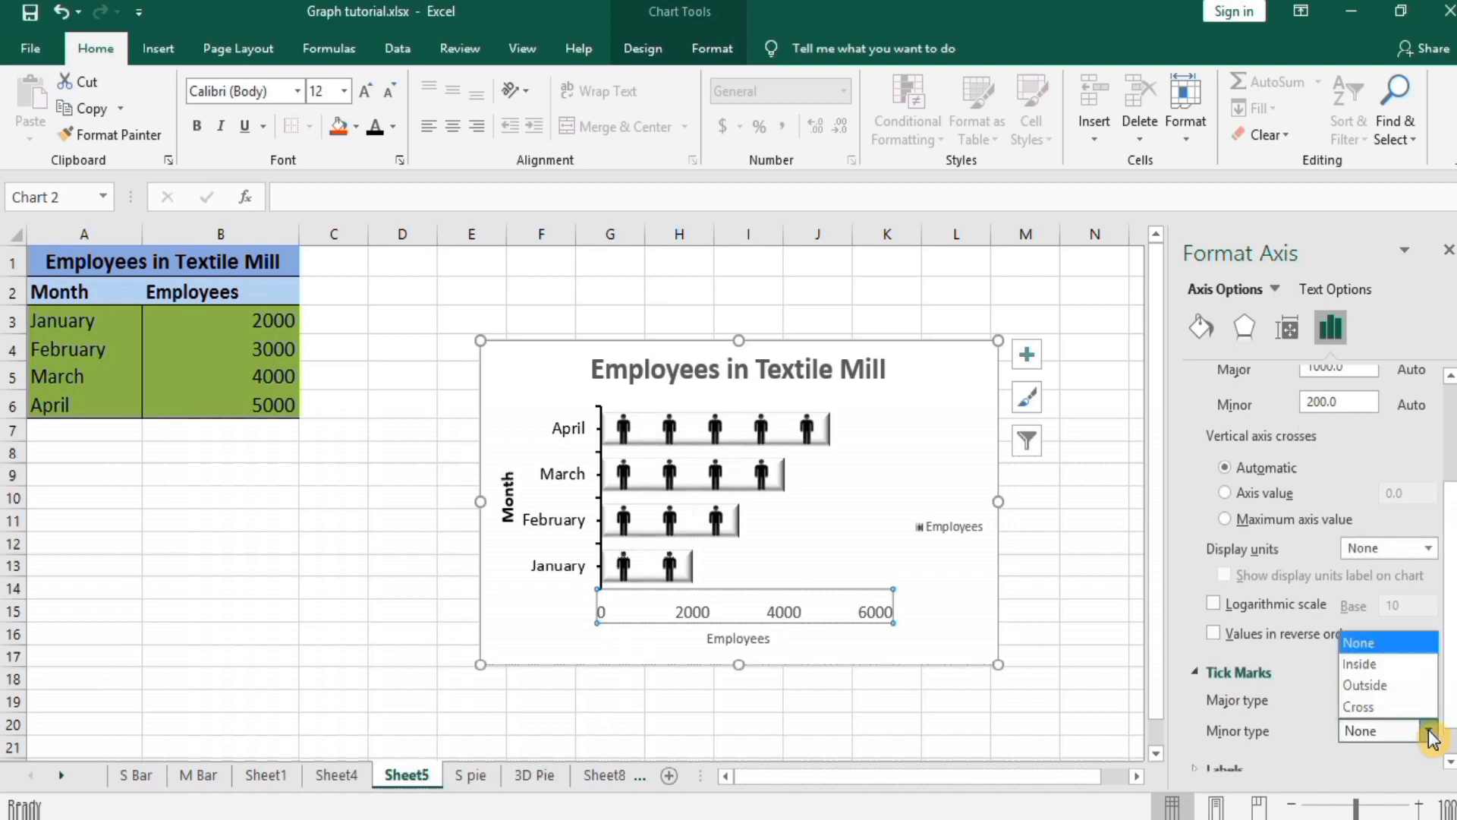
left_click(1391, 685)
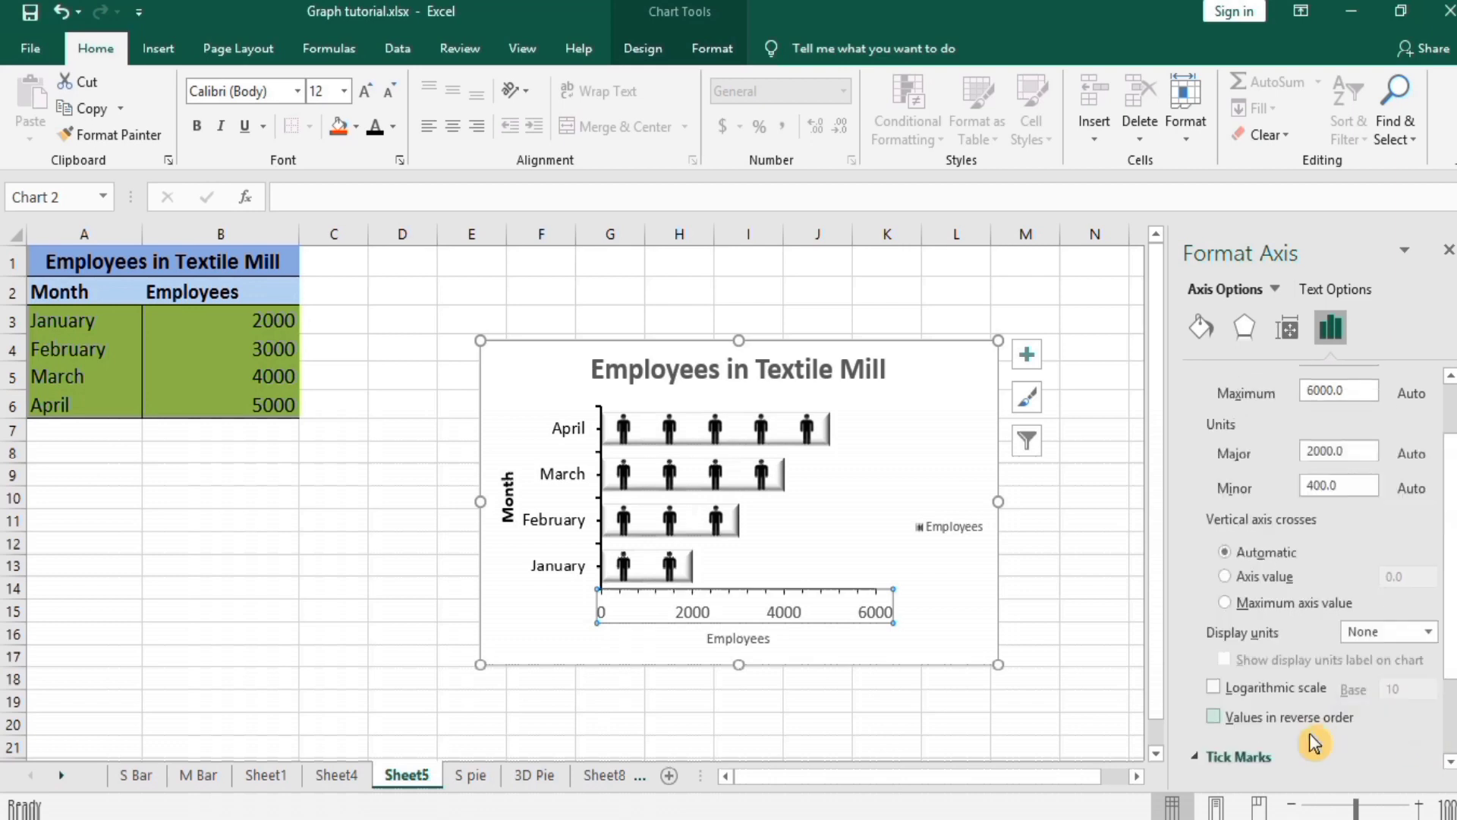
Thicken the Employees axis line to a 1.5 pt solid line.
scroll(1451, 643, "down", 2)
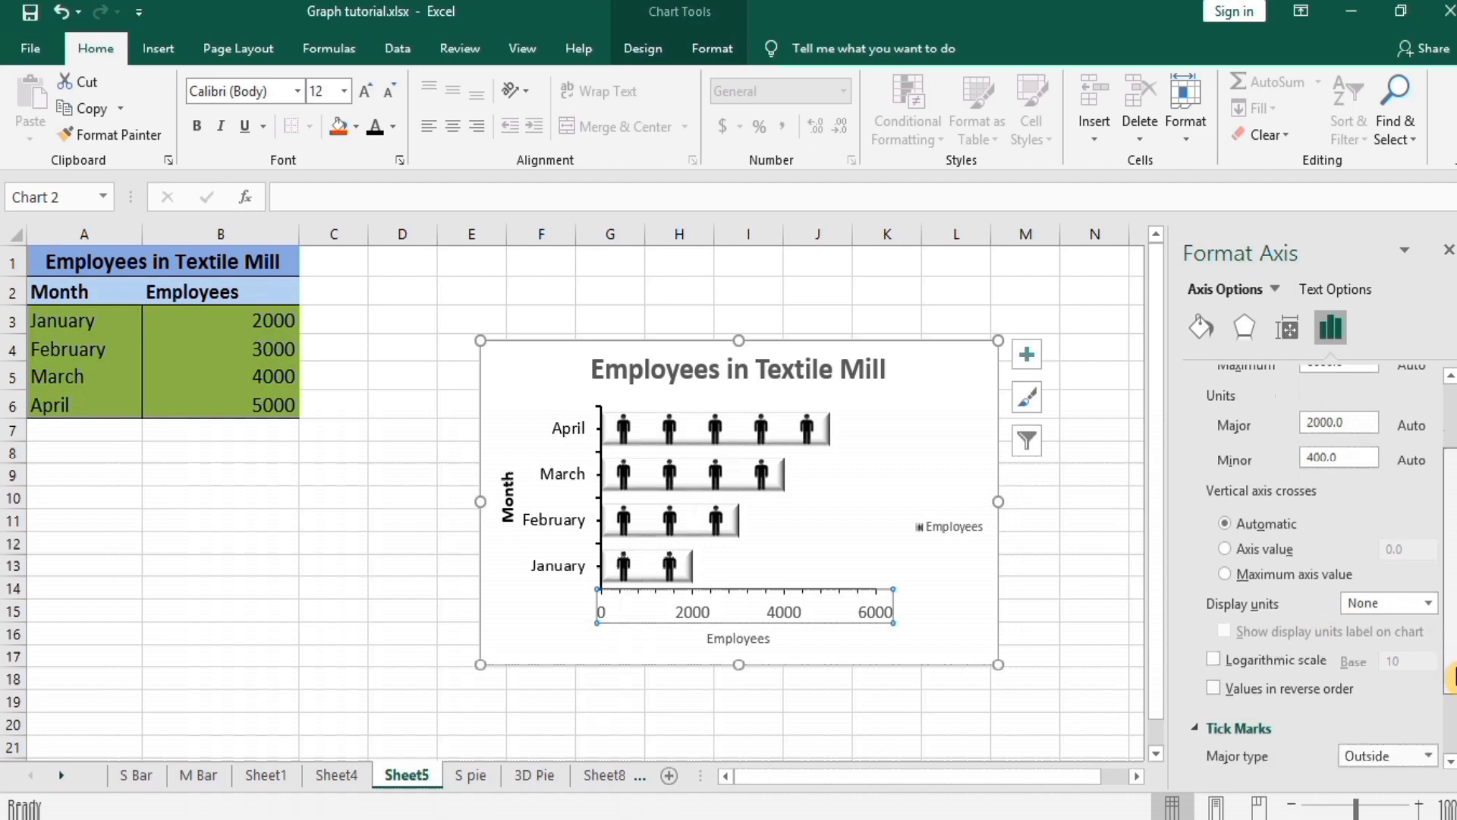
left_click(1200, 328)
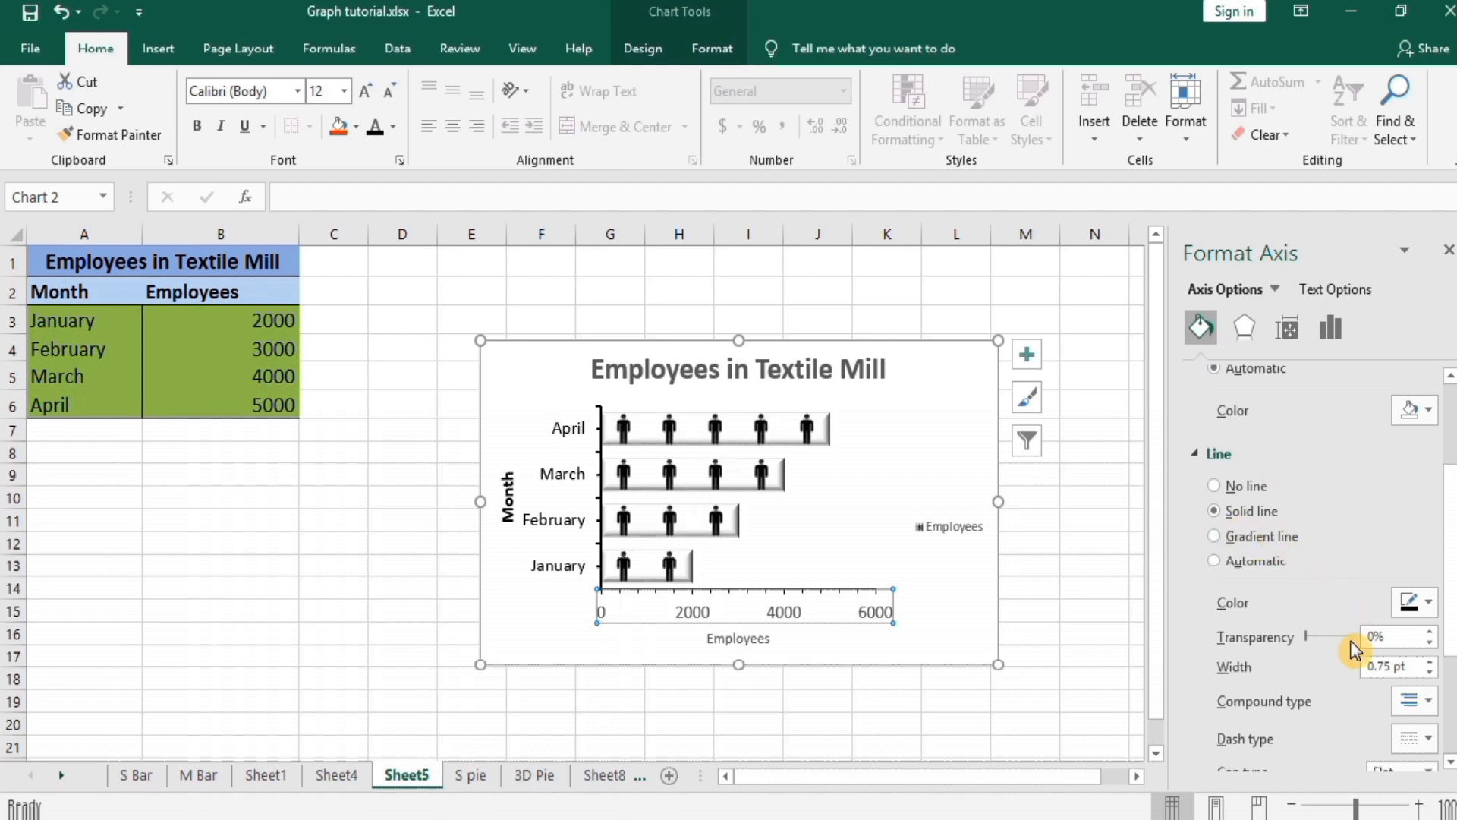
left_click(1432, 662)
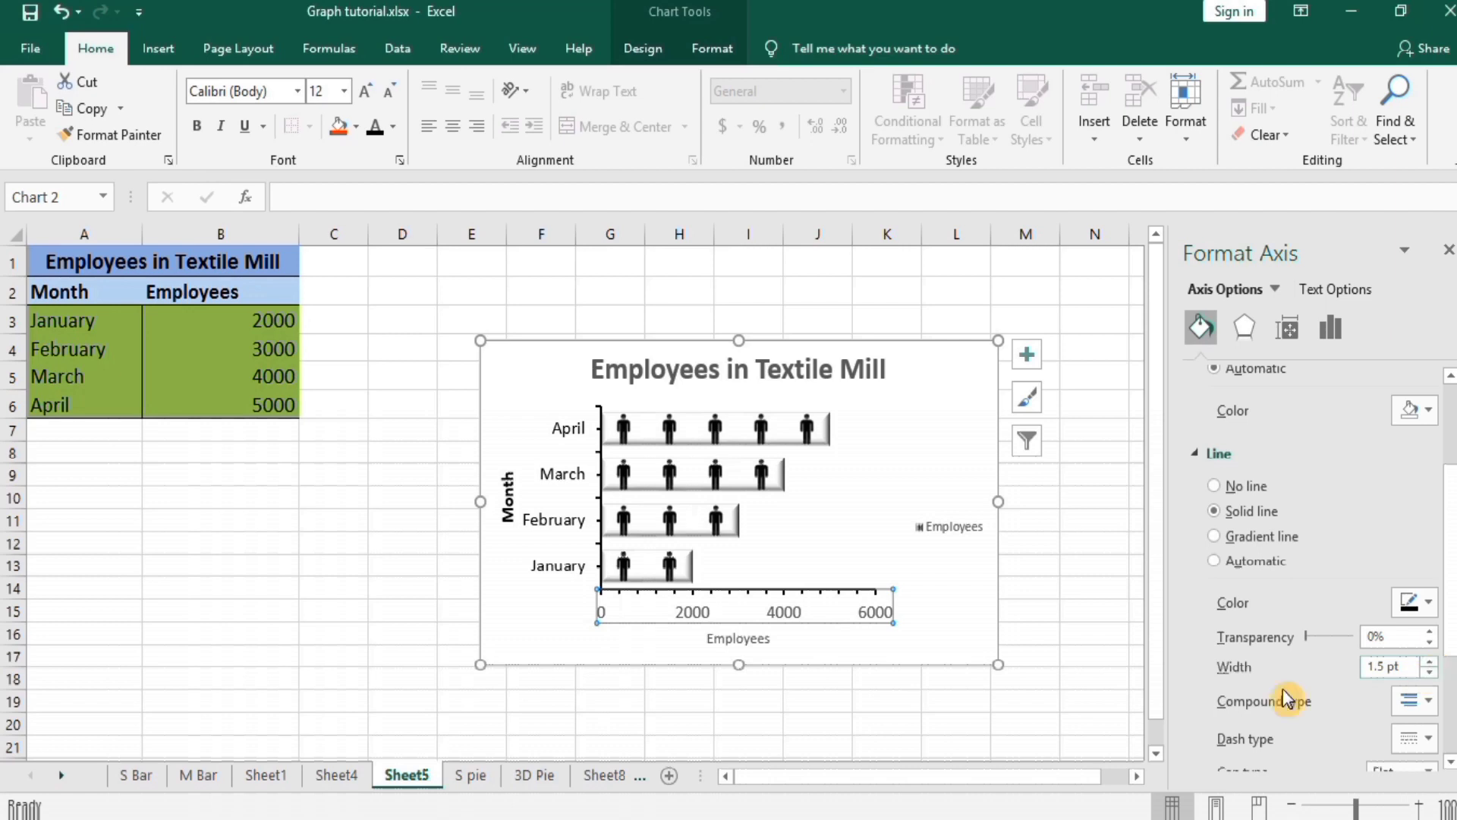
left_click(1091, 661)
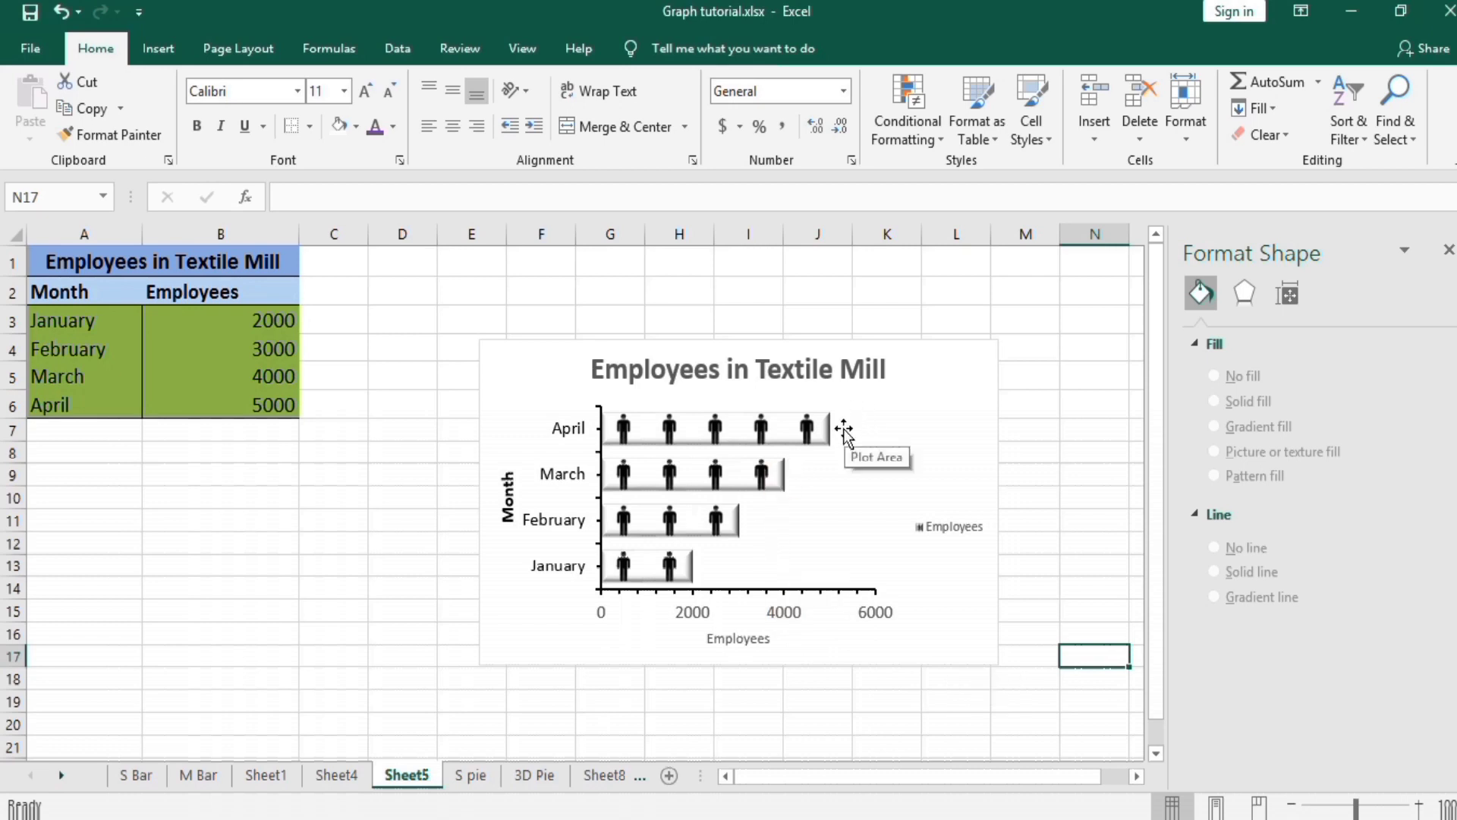
left_click(936, 527)
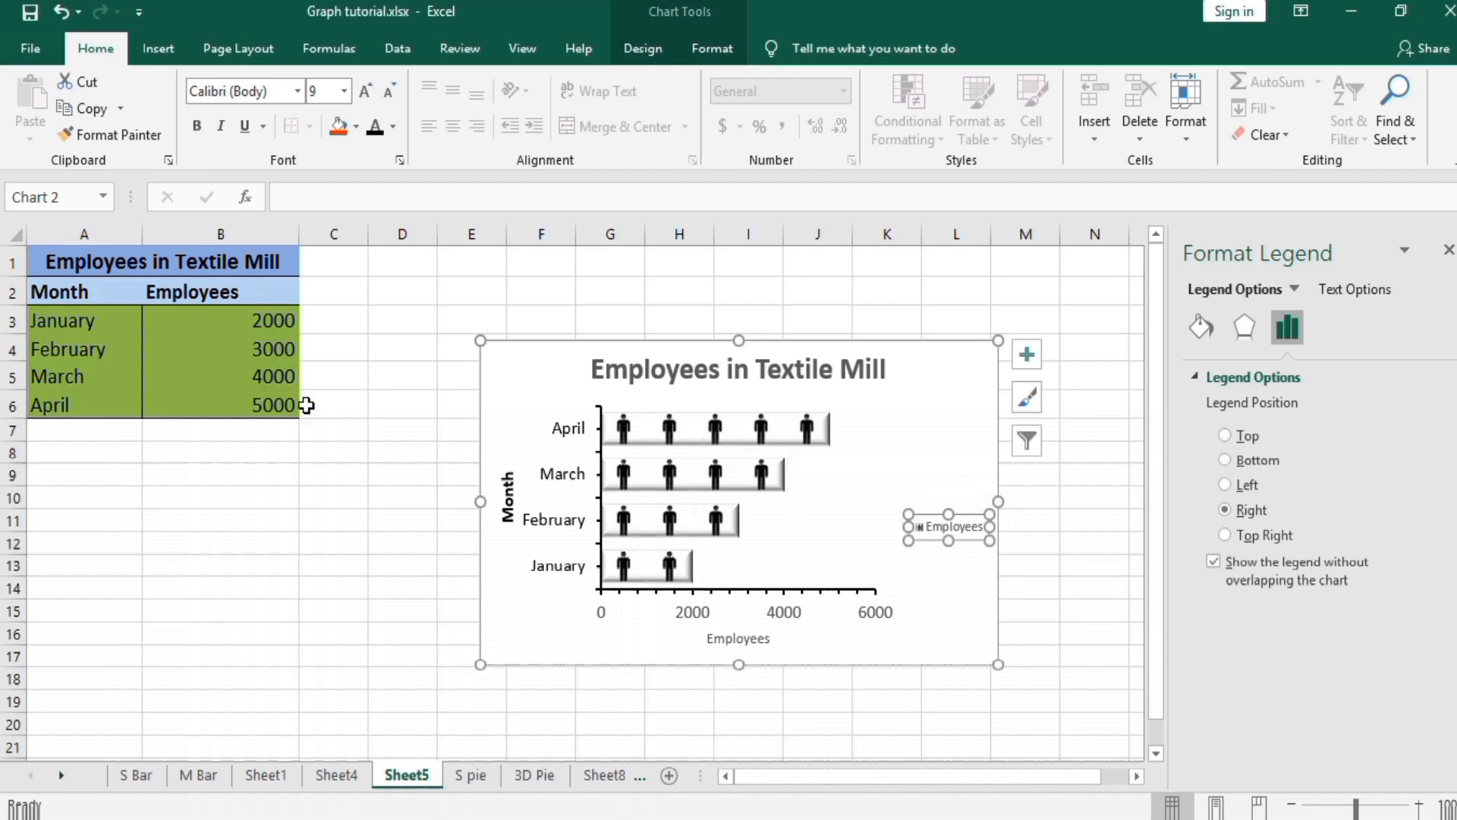
Rename the Employees series to '1000 Employees' through Select Data Source.
right_click(925, 526)
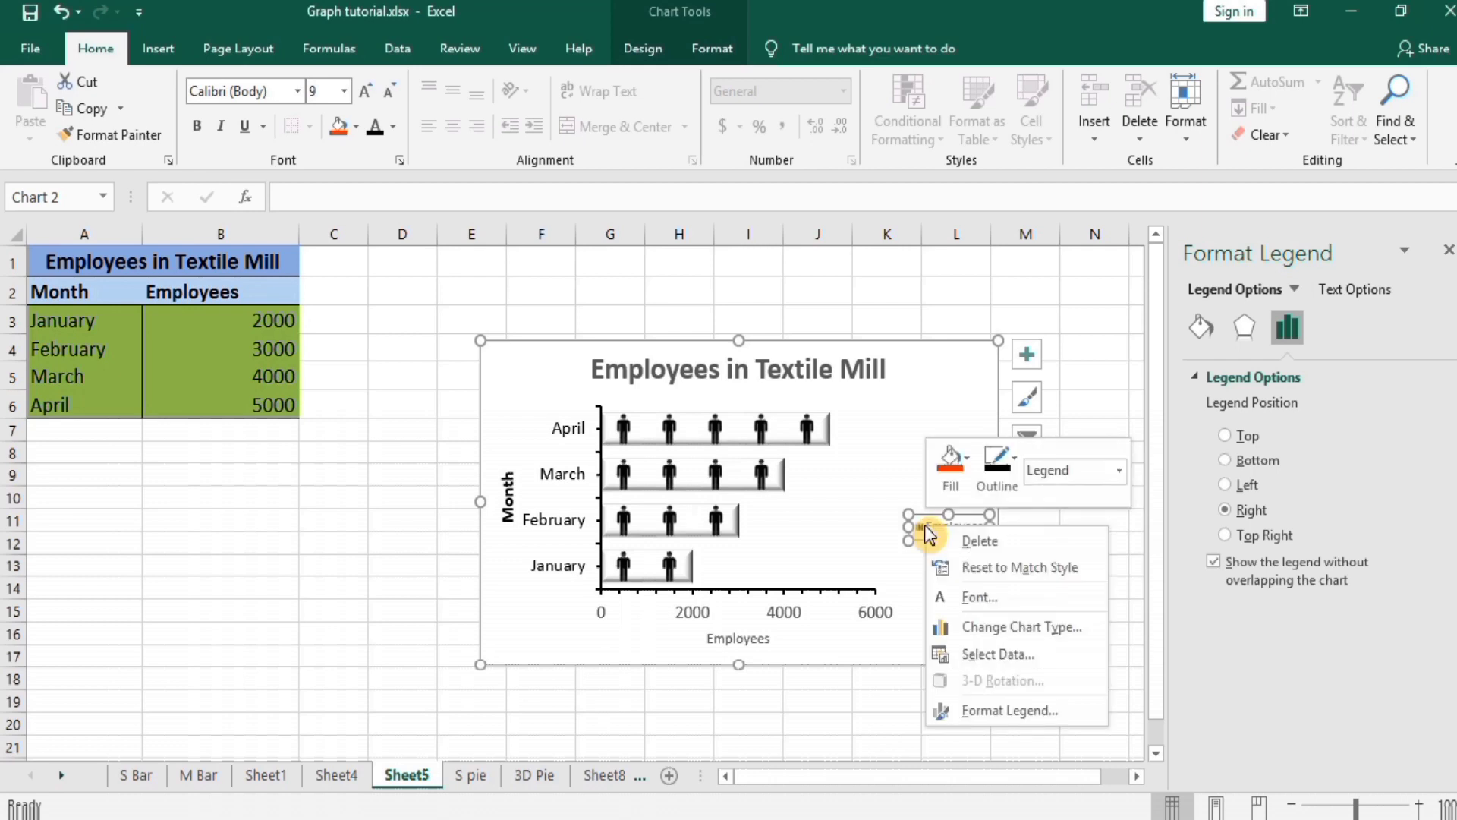
left_click(1010, 655)
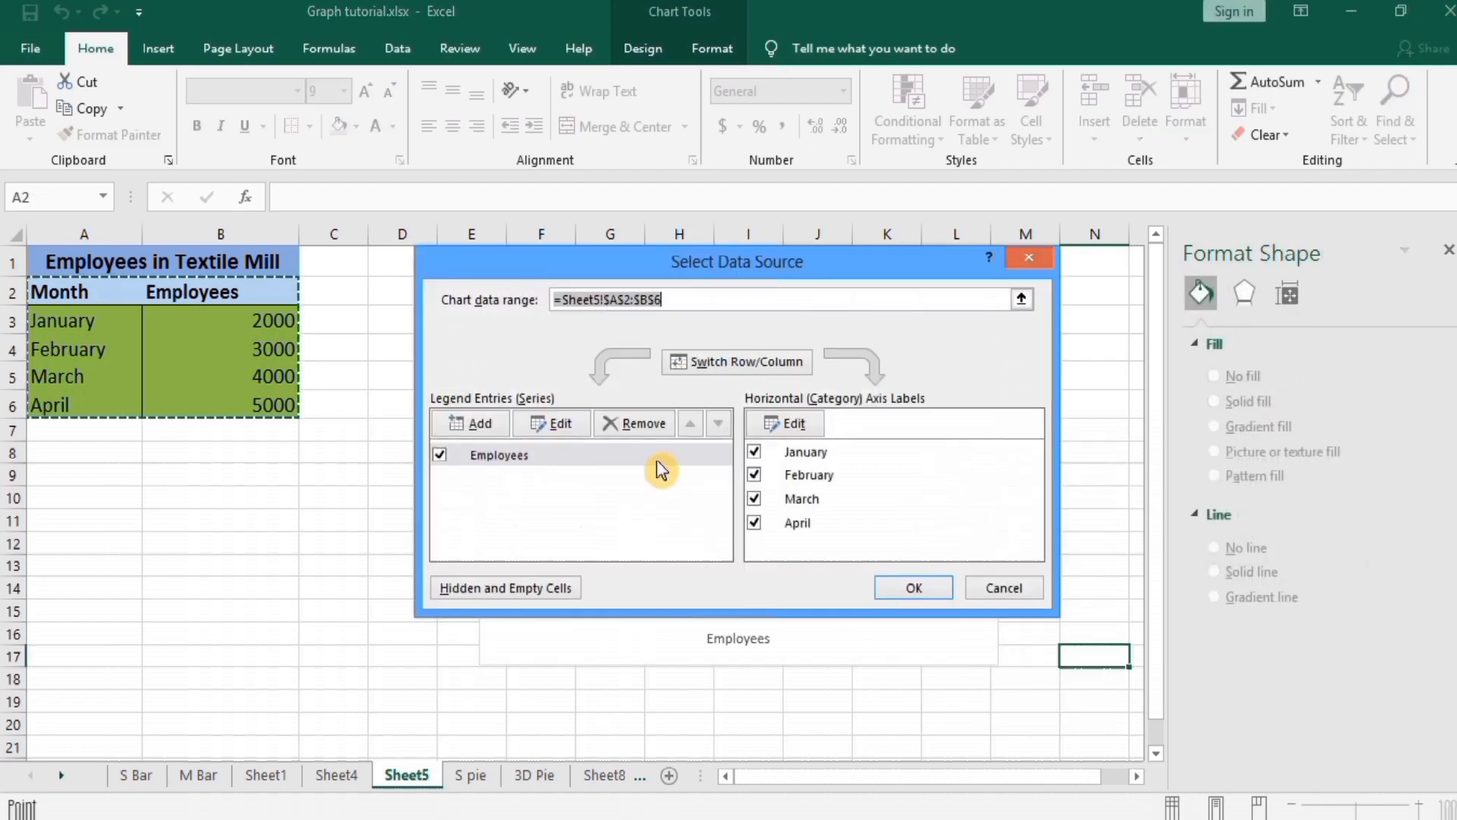
left_click(560, 423)
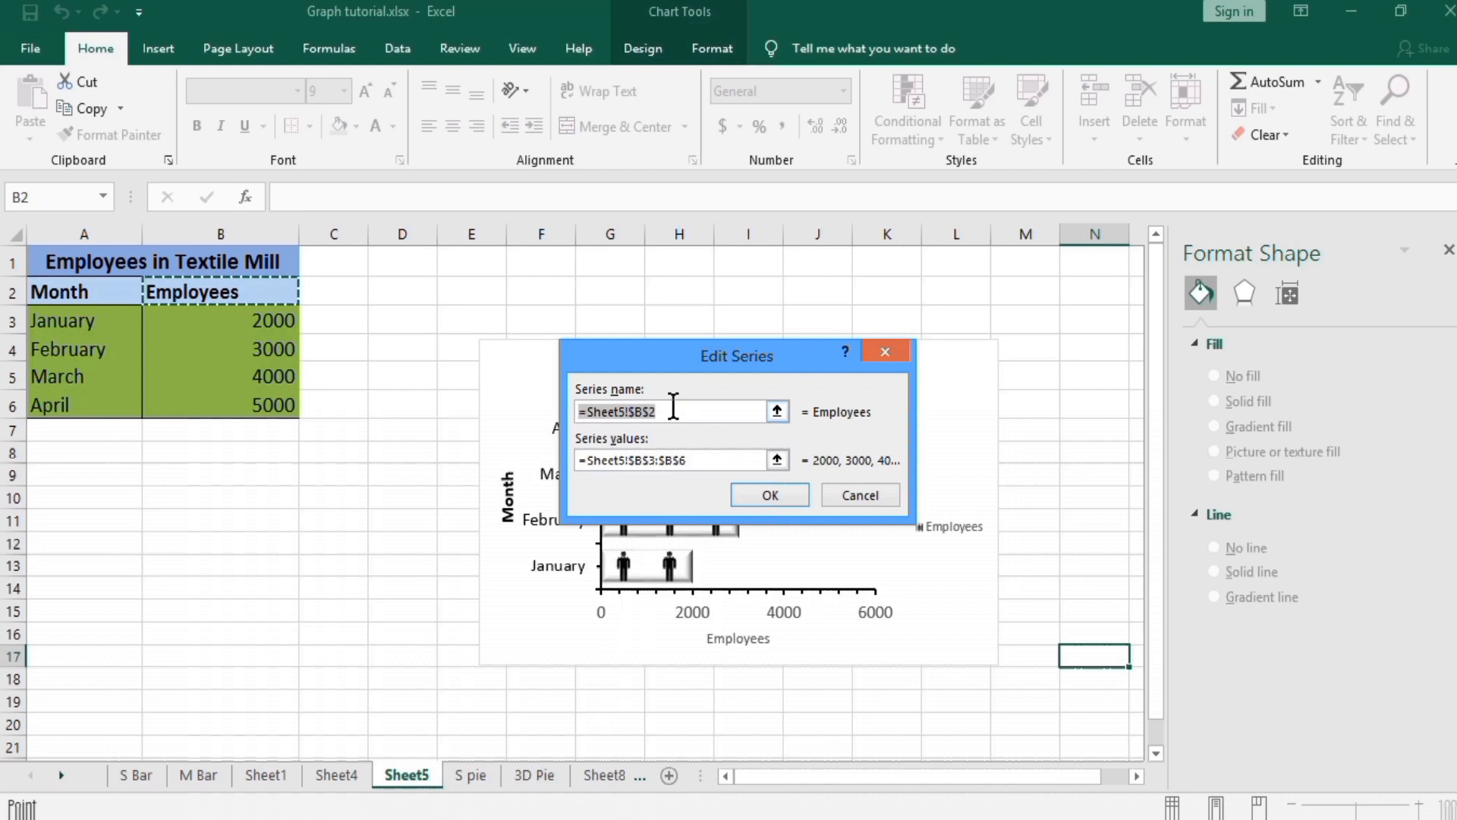
key("BackSpace")
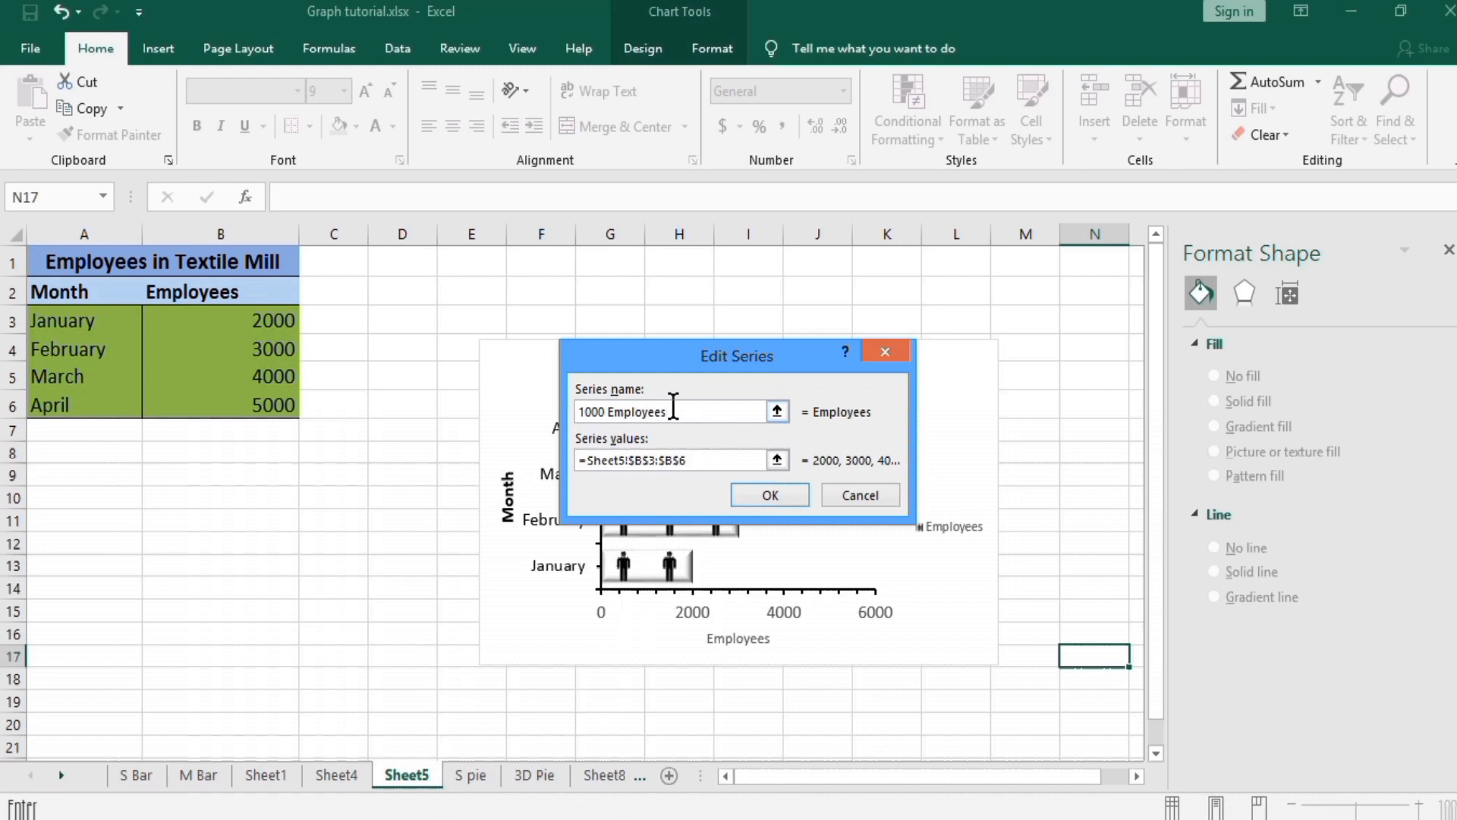
left_click(764, 493)
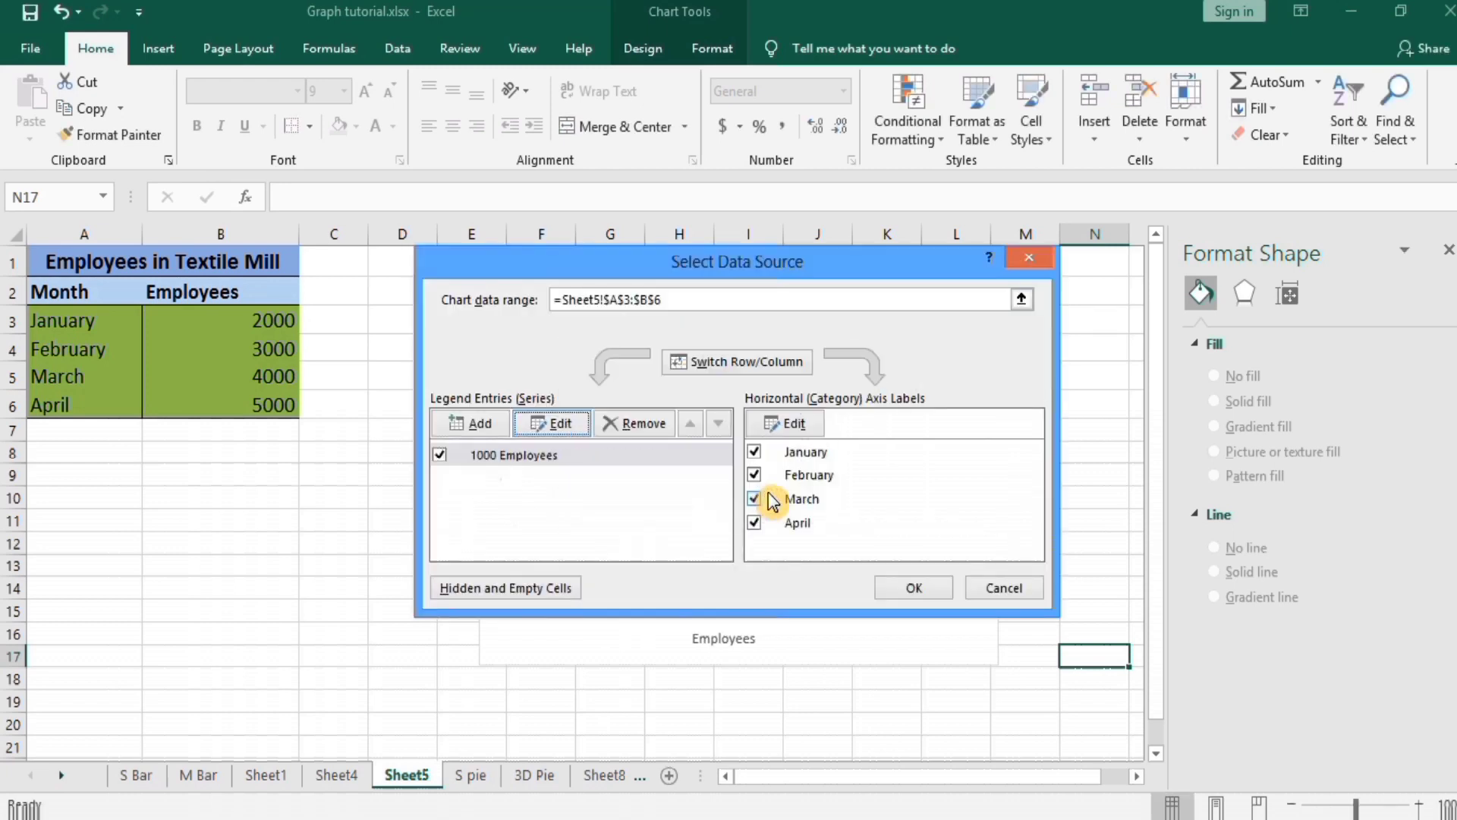
left_click(903, 589)
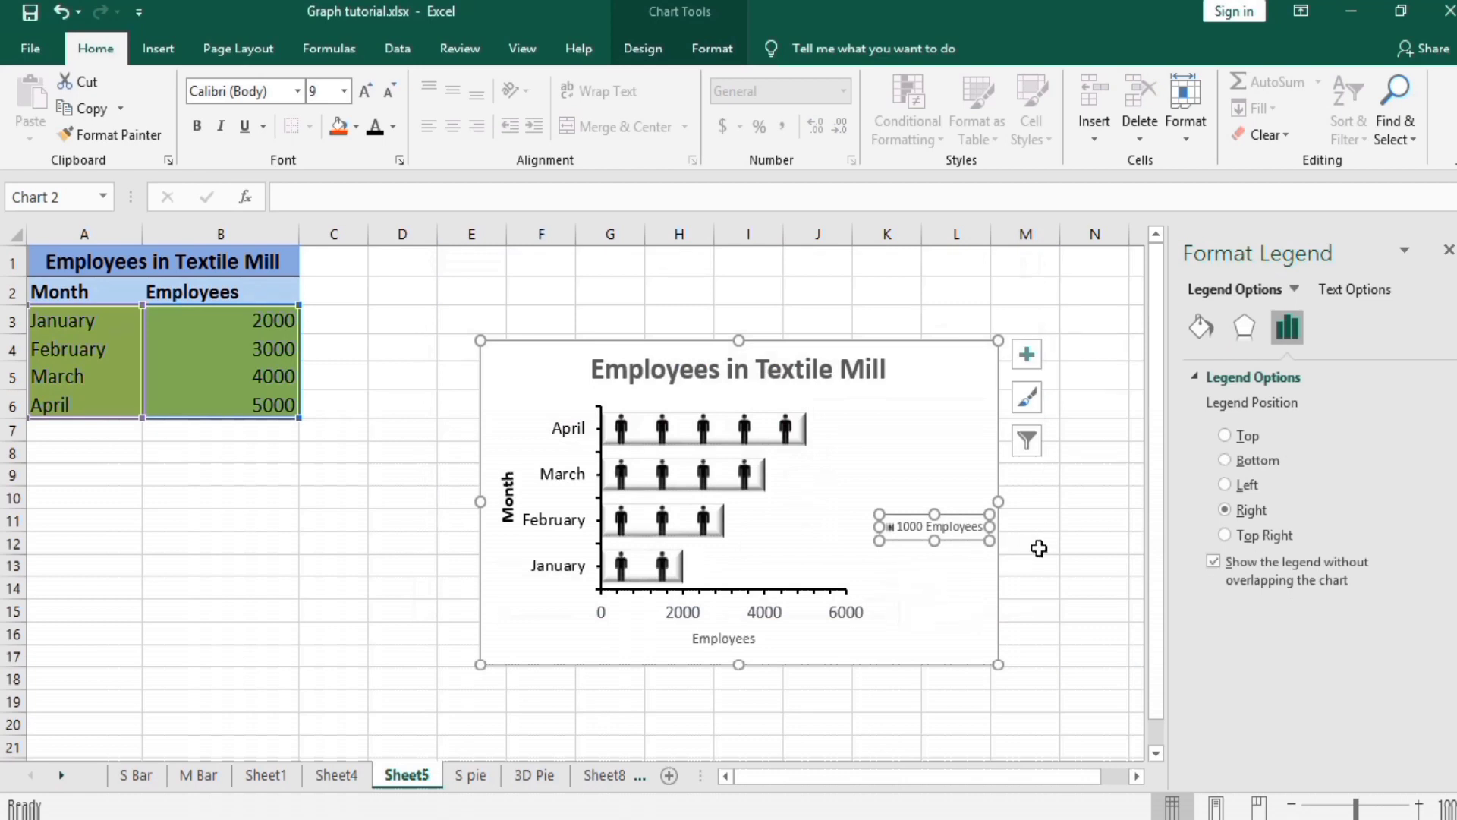
Make the legend box taller and slightly wider.
left_click(1036, 544)
left_click(928, 534)
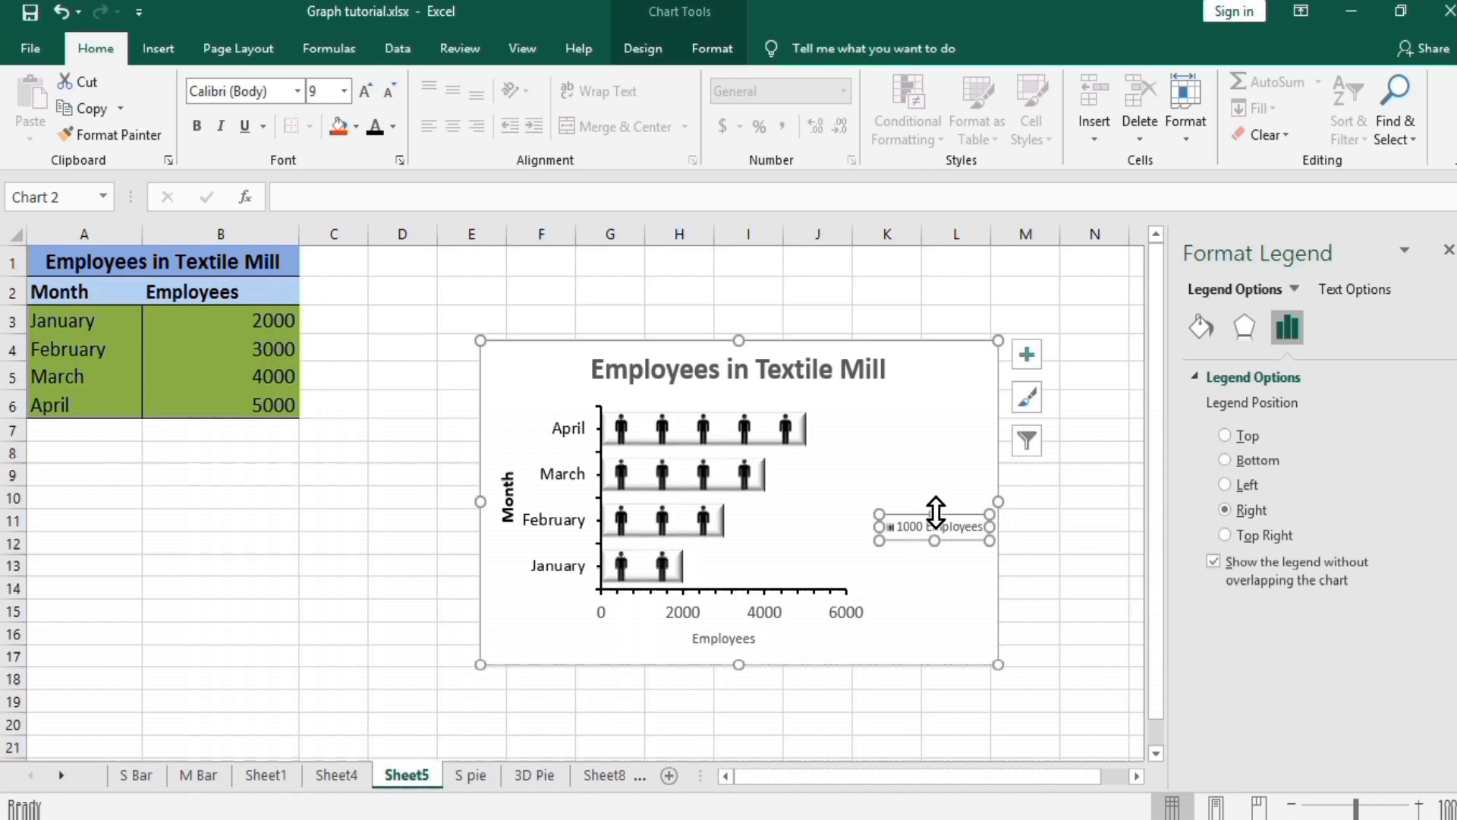
left_click_drag(936, 513, 934, 482)
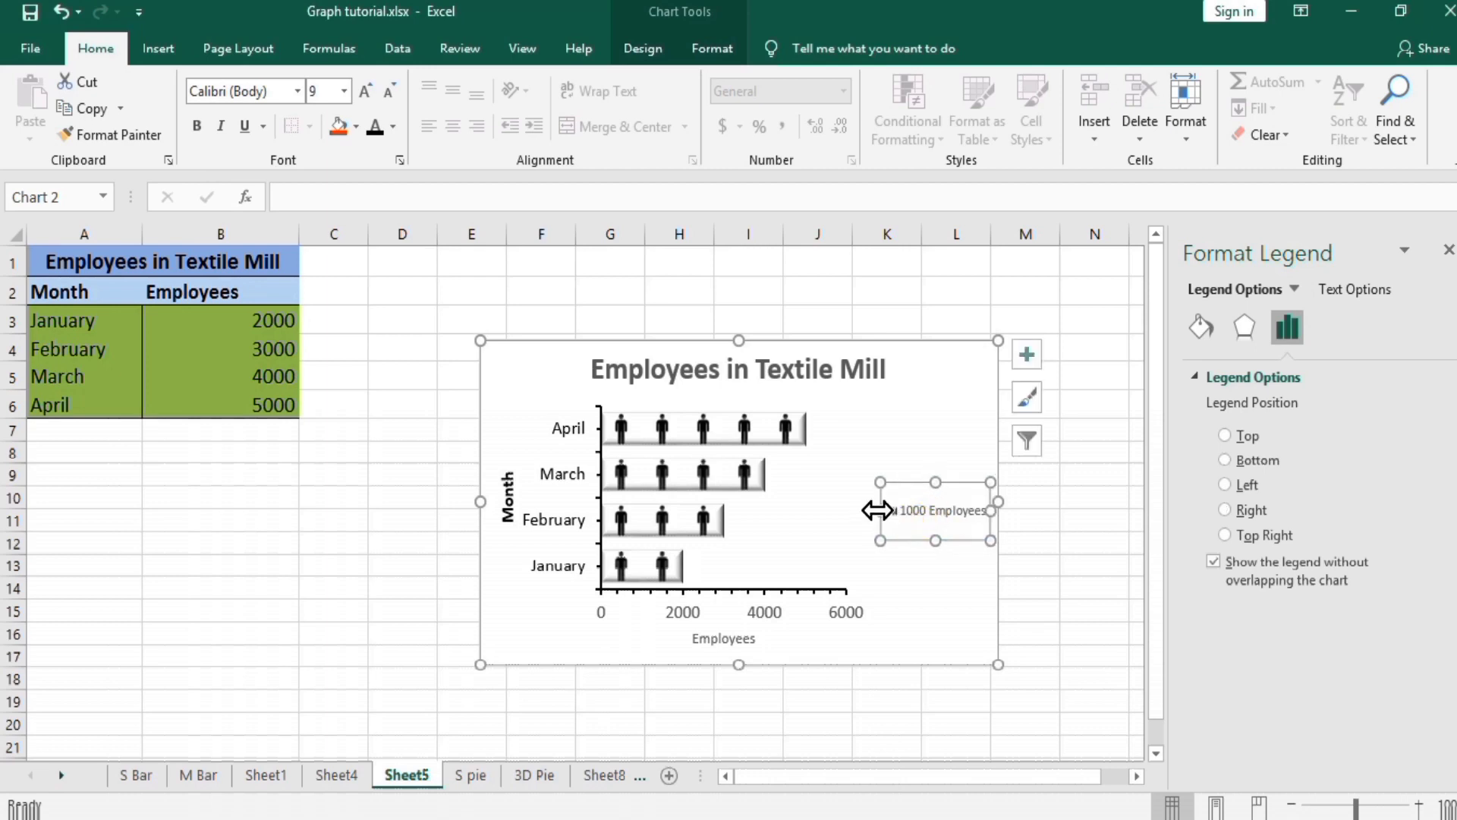
left_click_drag(854, 508, 855, 510)
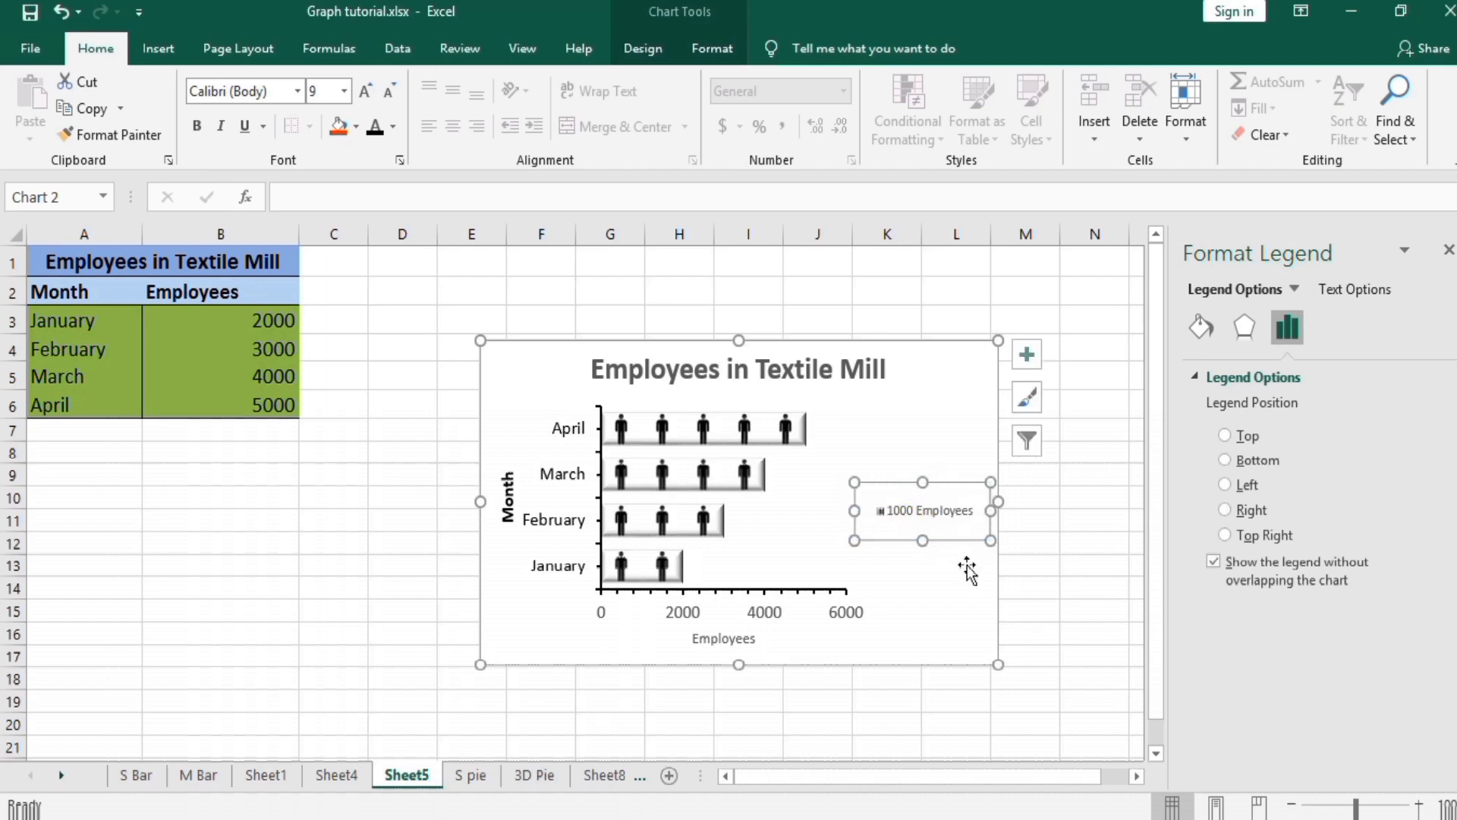
Set the legend text to 12 pt on one line and move it beside the title.
left_click(1044, 573)
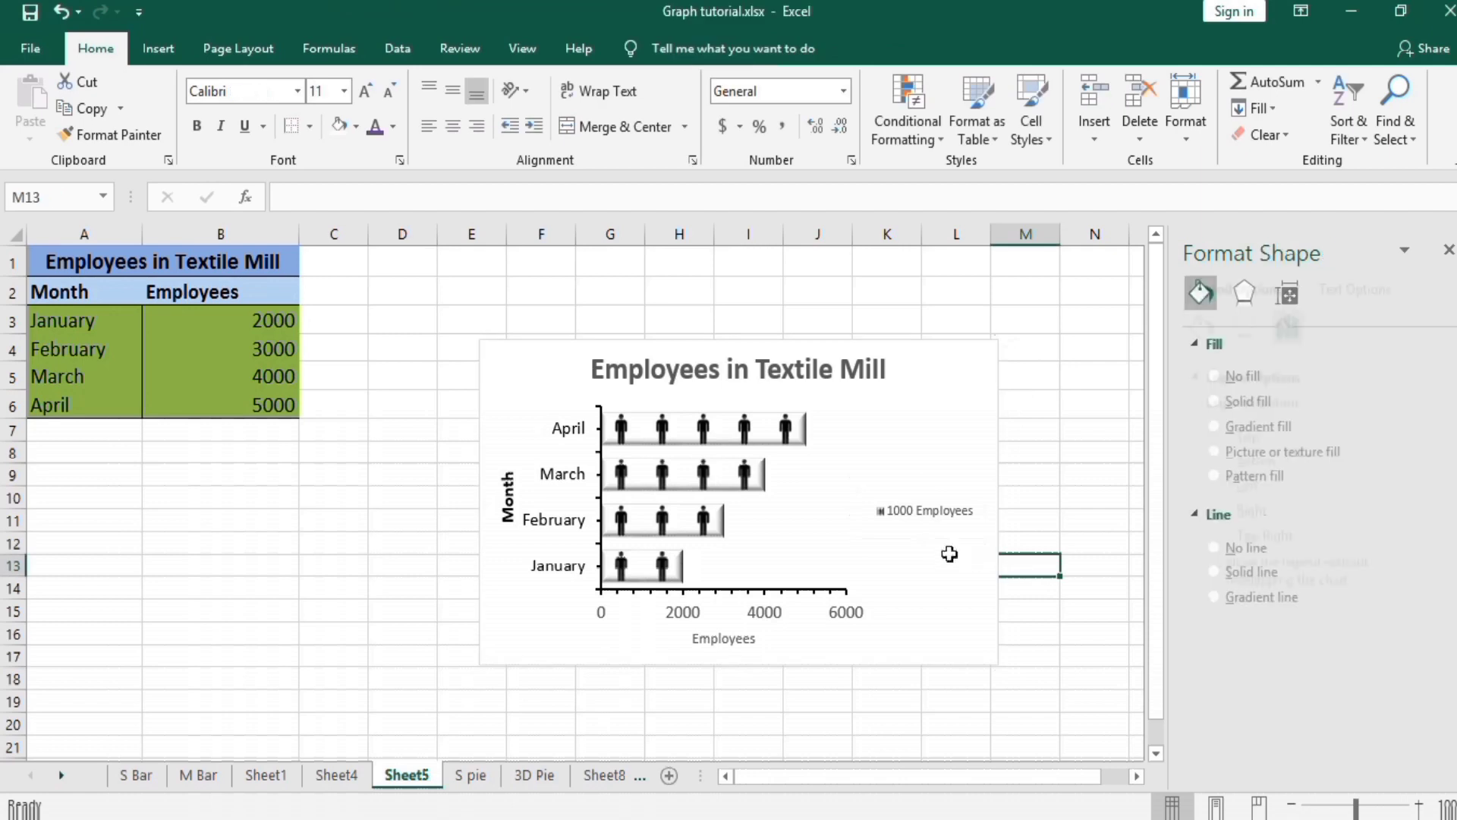
left_click(929, 518)
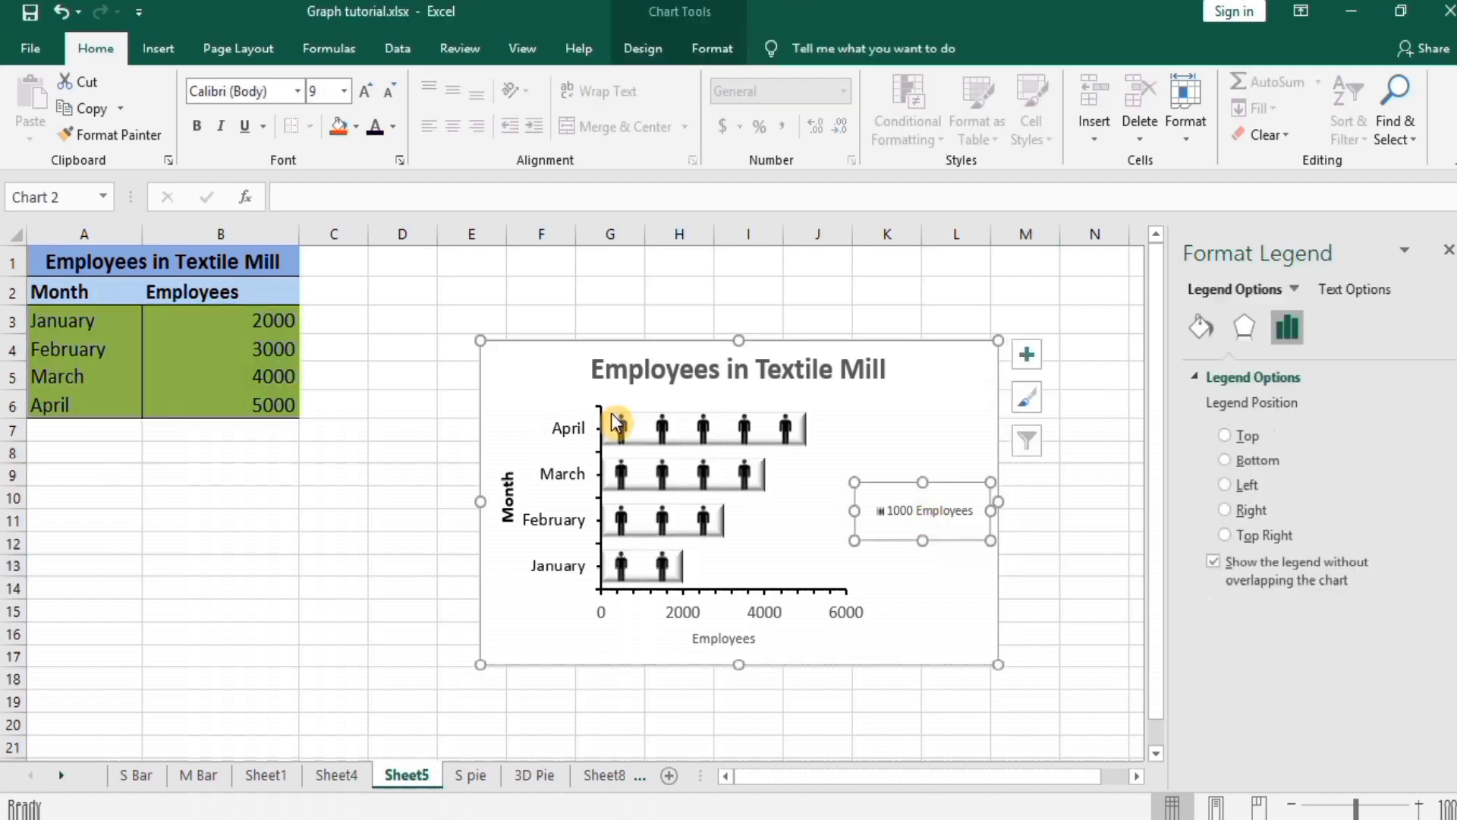
left_click(344, 92)
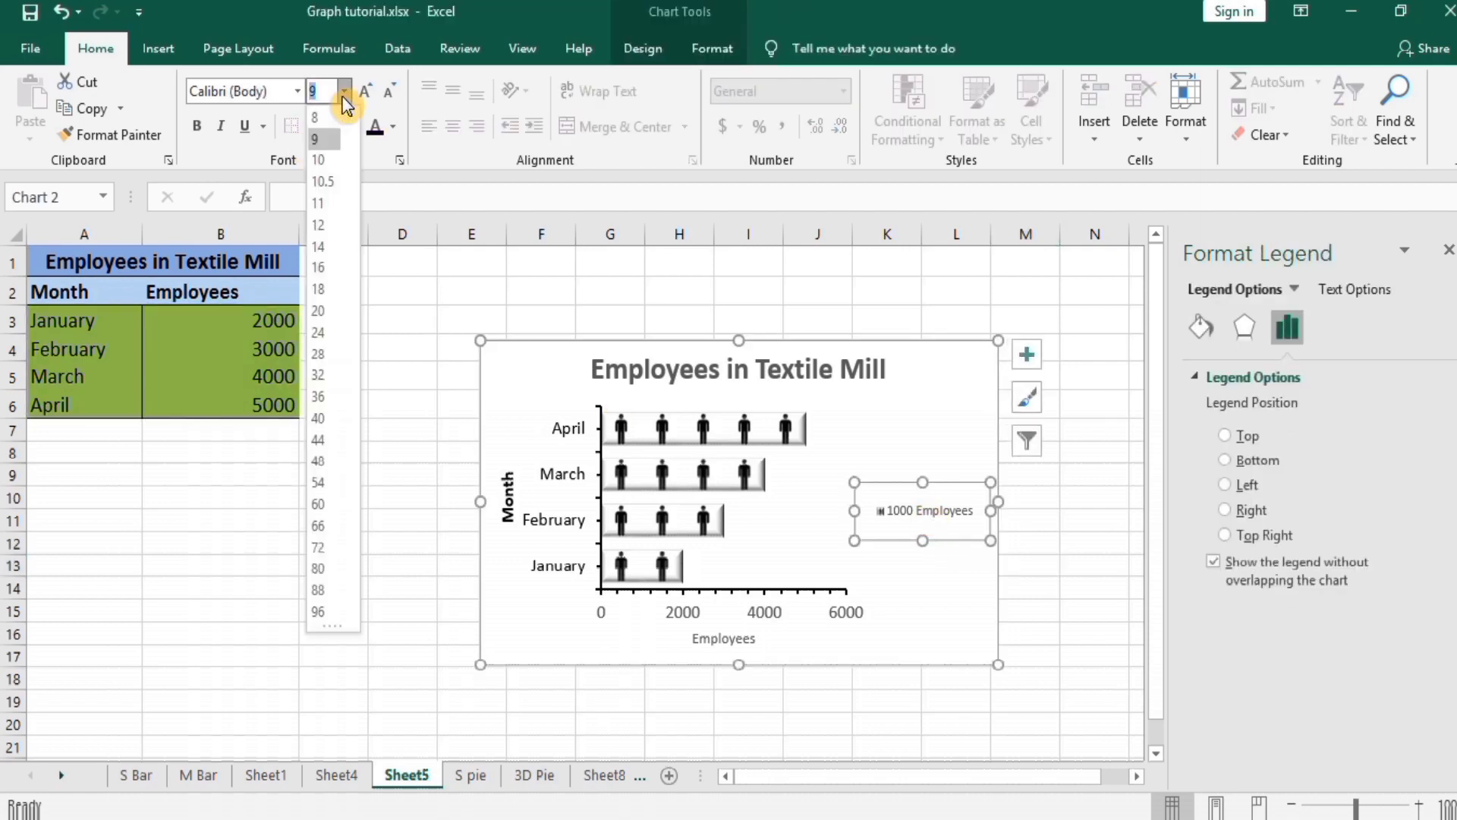
left_click(323, 236)
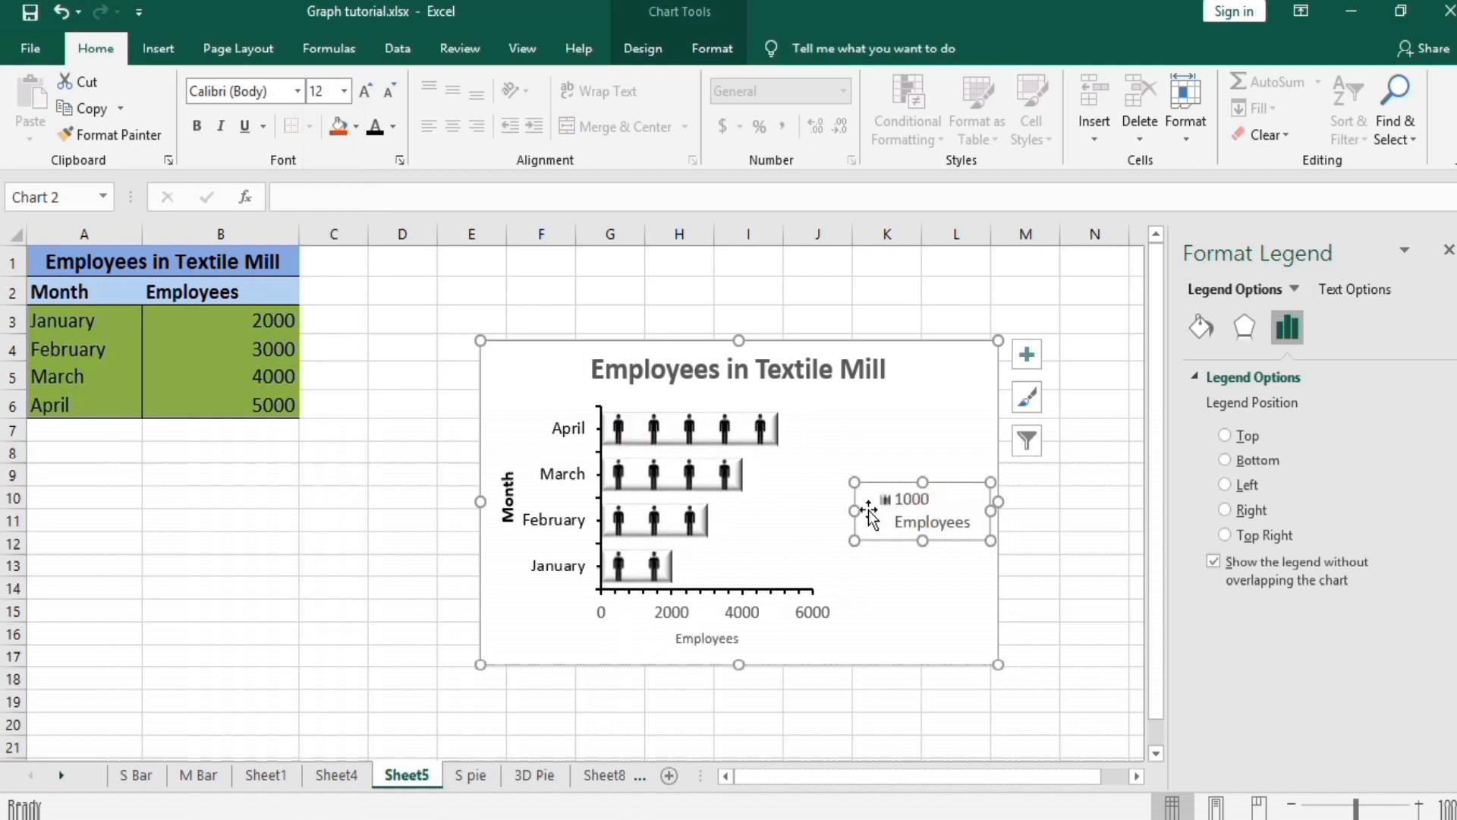
left_click_drag(827, 510, 824, 510)
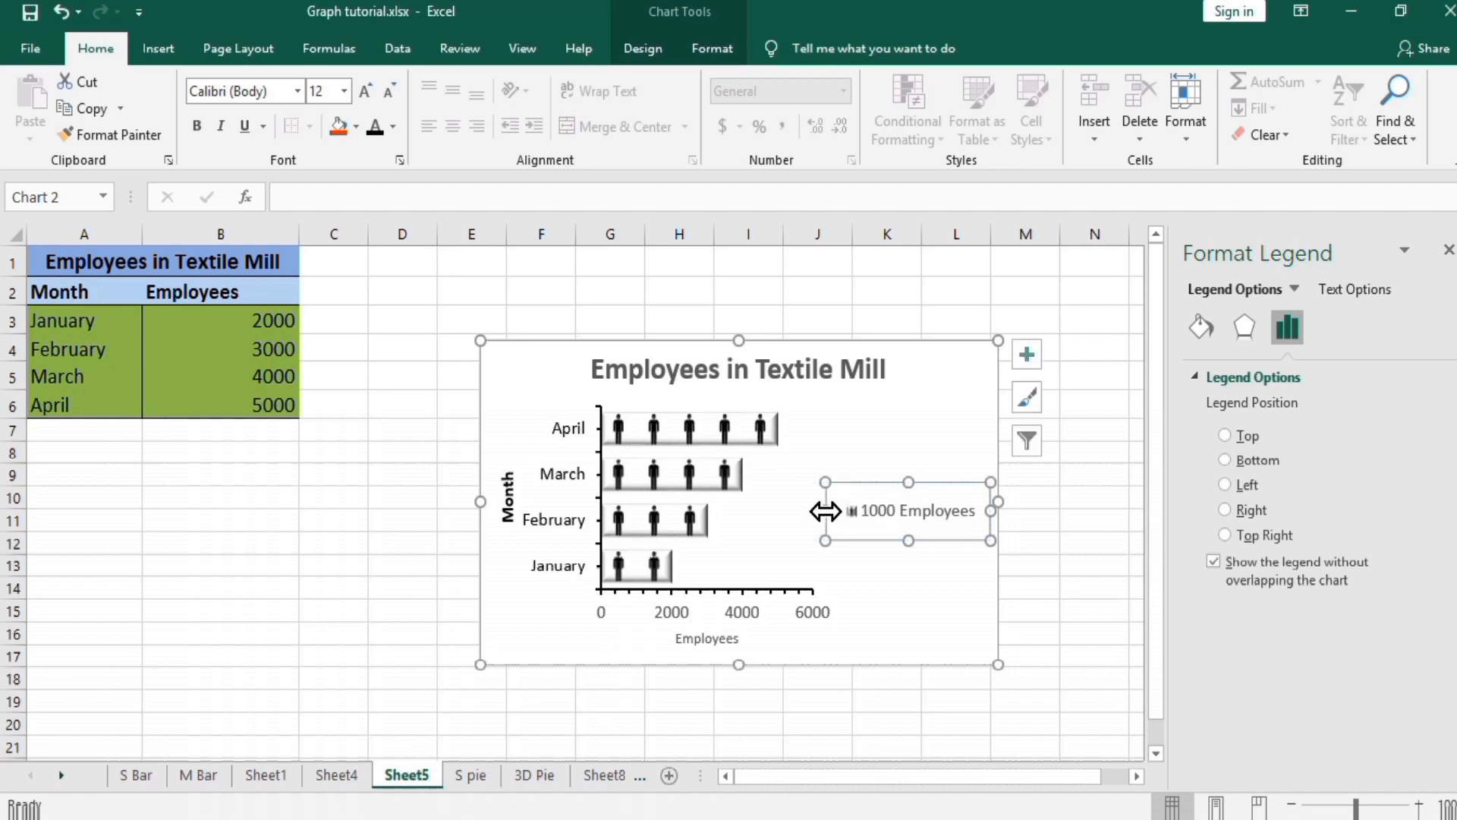
left_click_drag(917, 495, 909, 372)
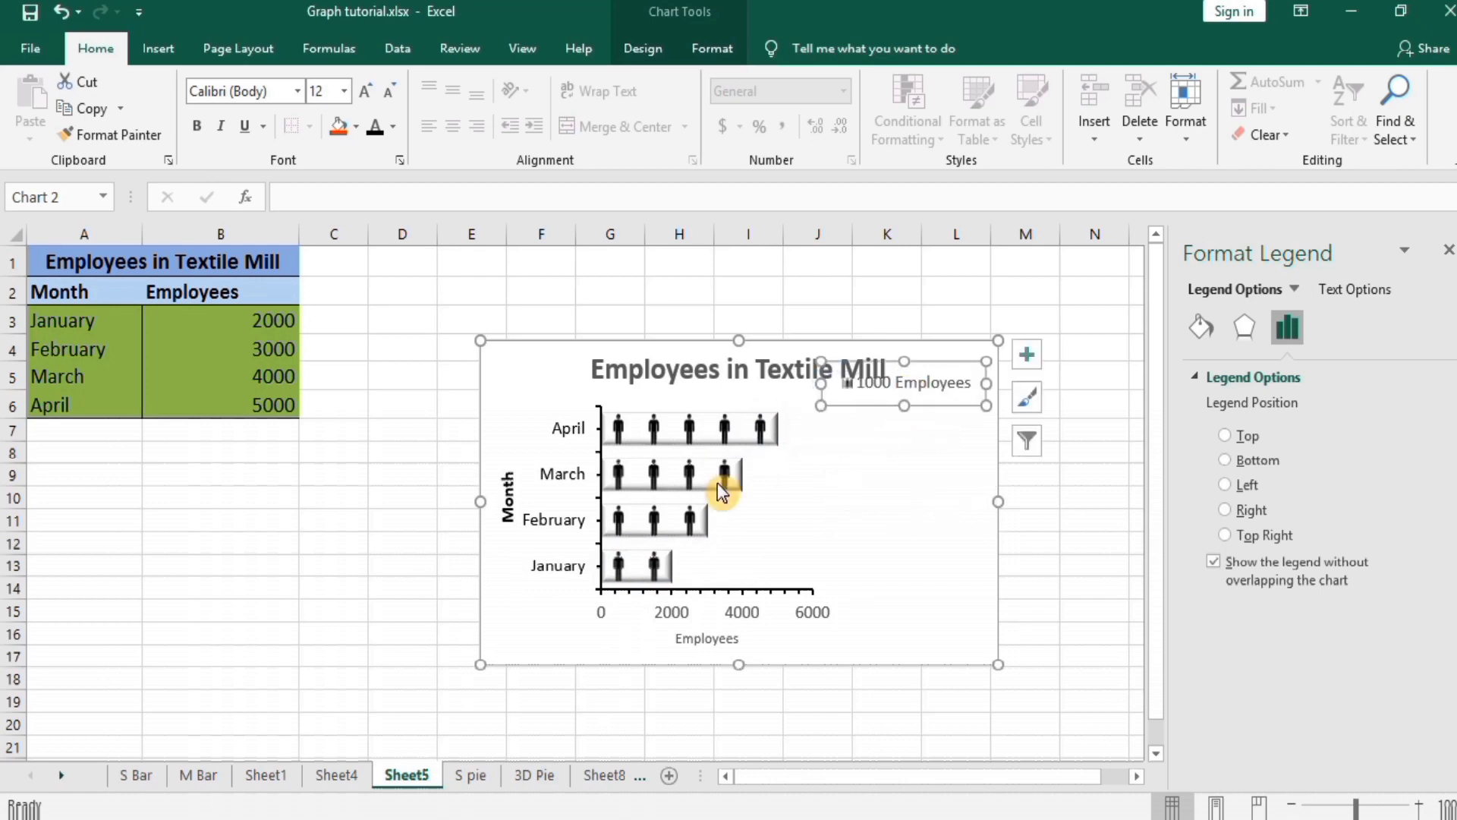
Drag the plot area's right edge outward to stretch the bars and 0–6000 axis.
left_click(757, 469)
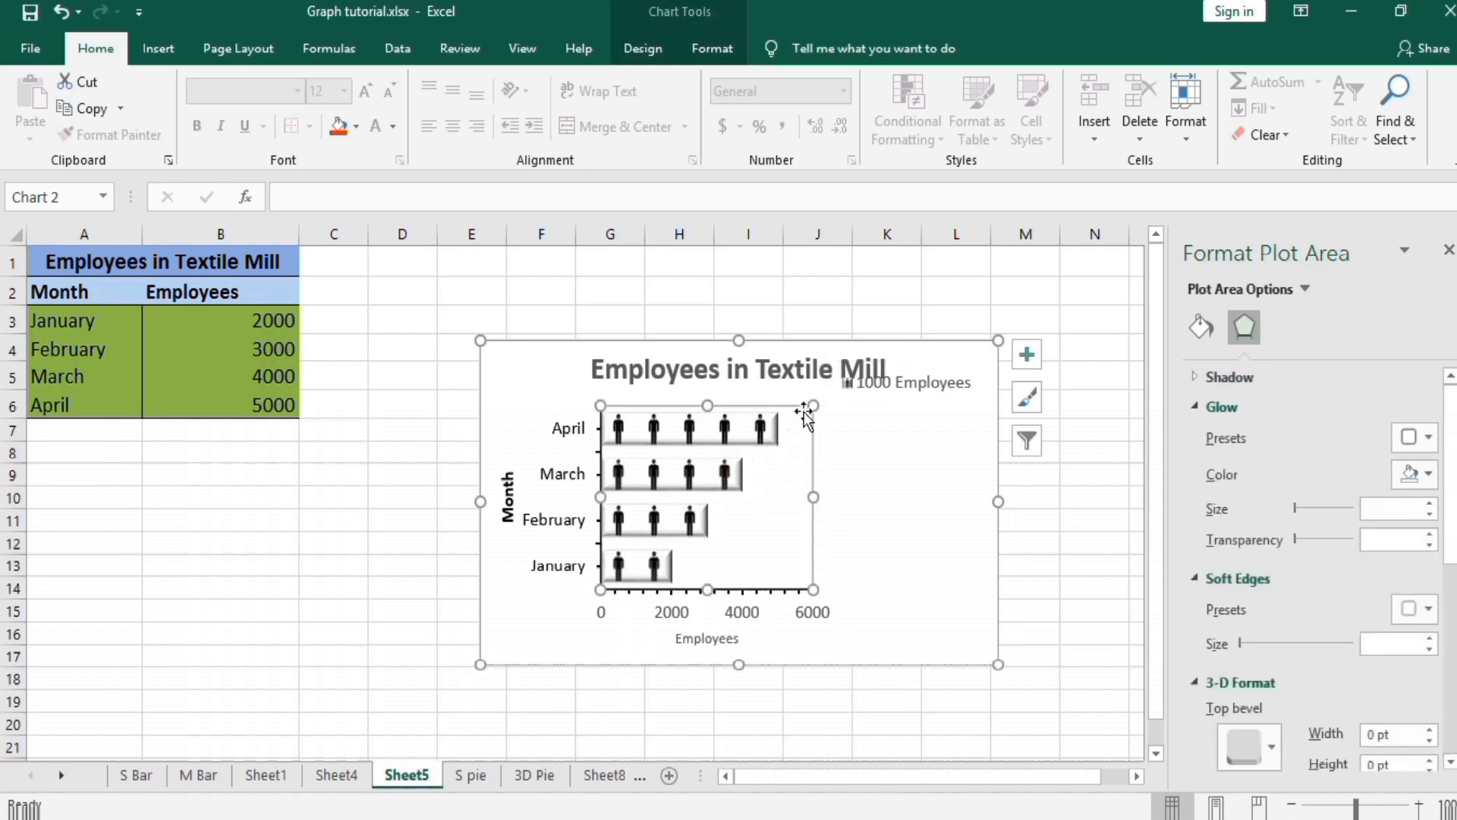
left_click(505, 393)
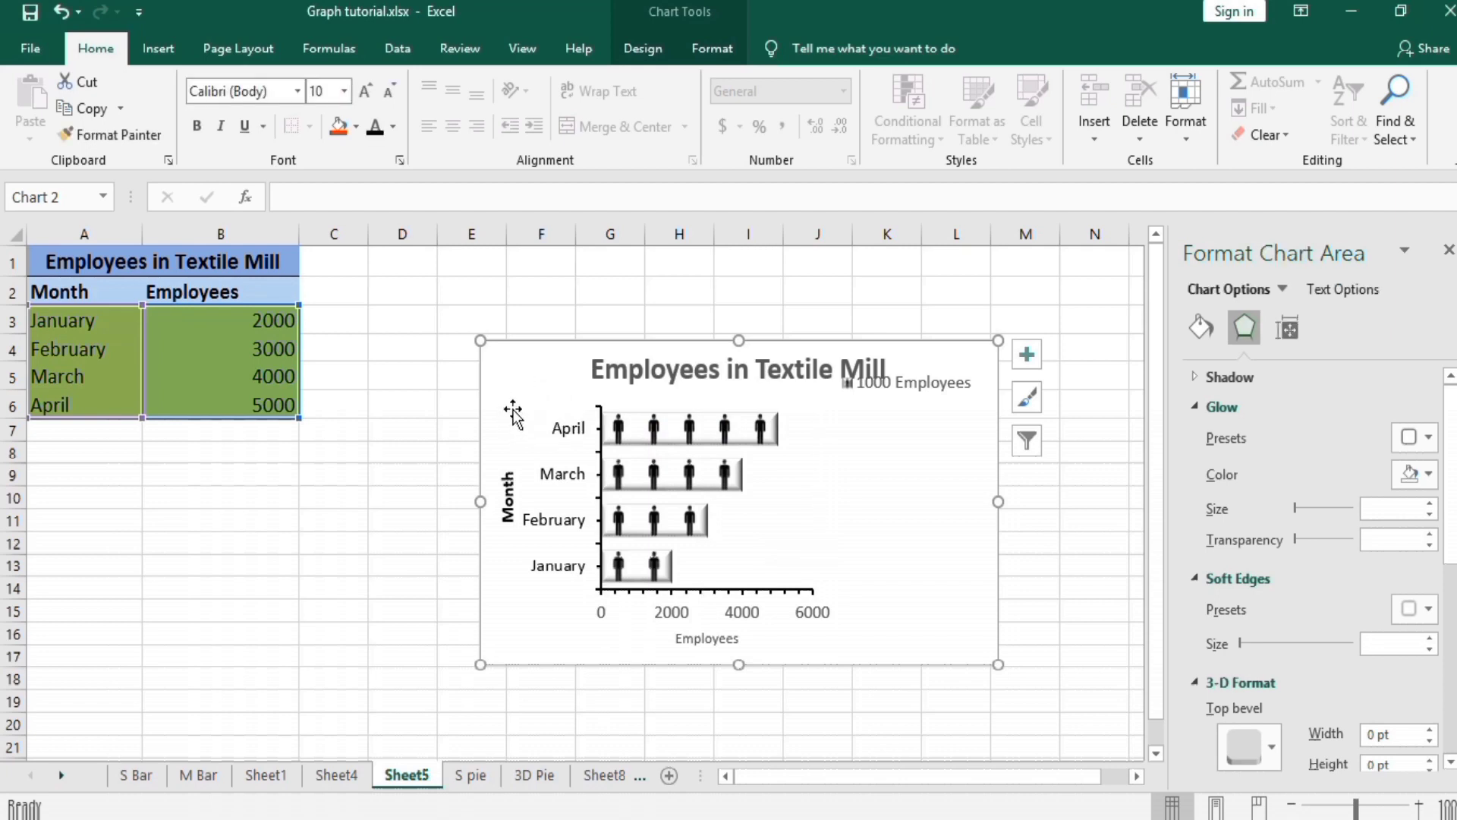
left_click(763, 470)
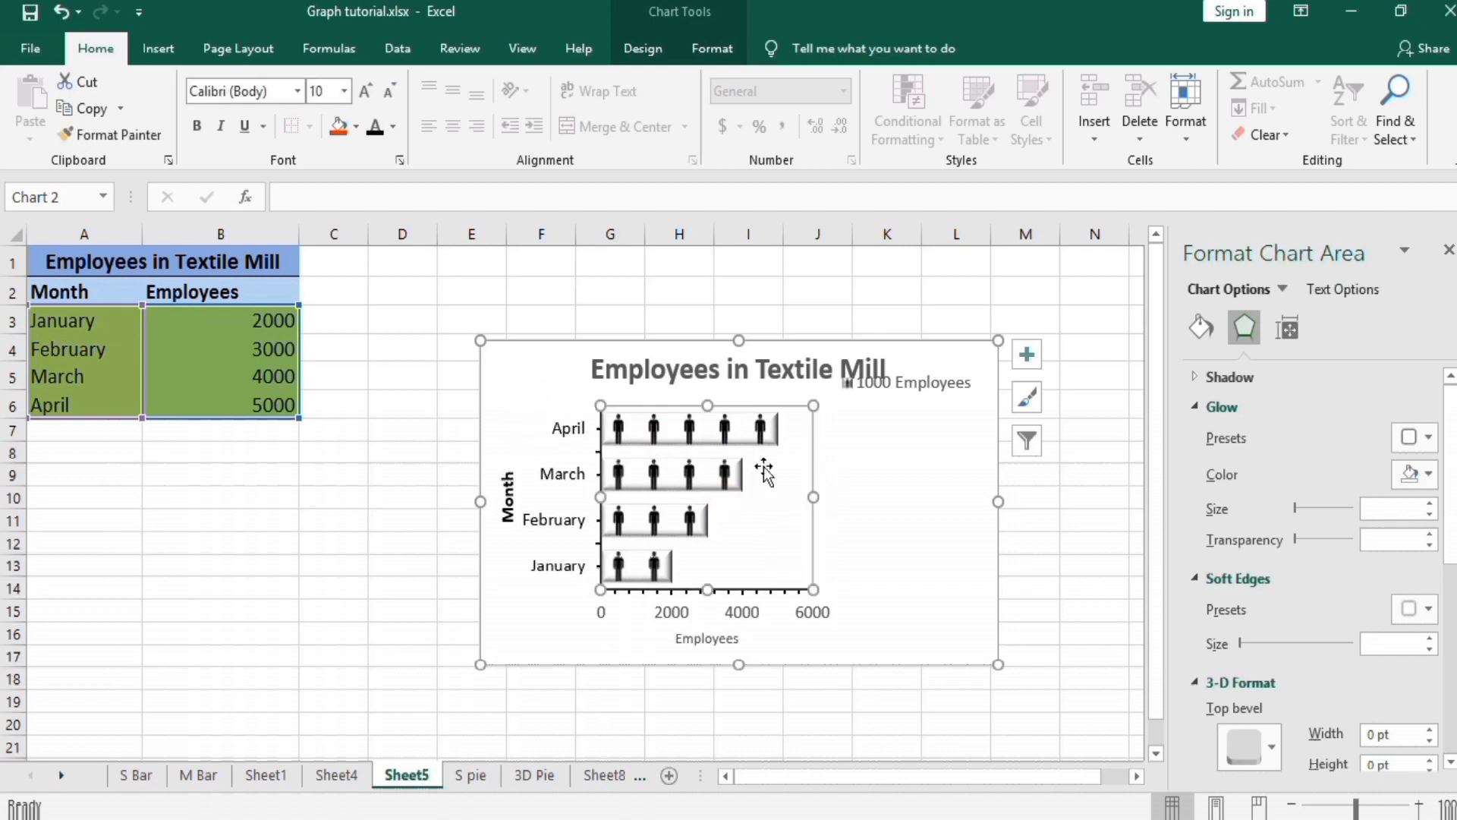
left_click_drag(812, 495, 915, 494)
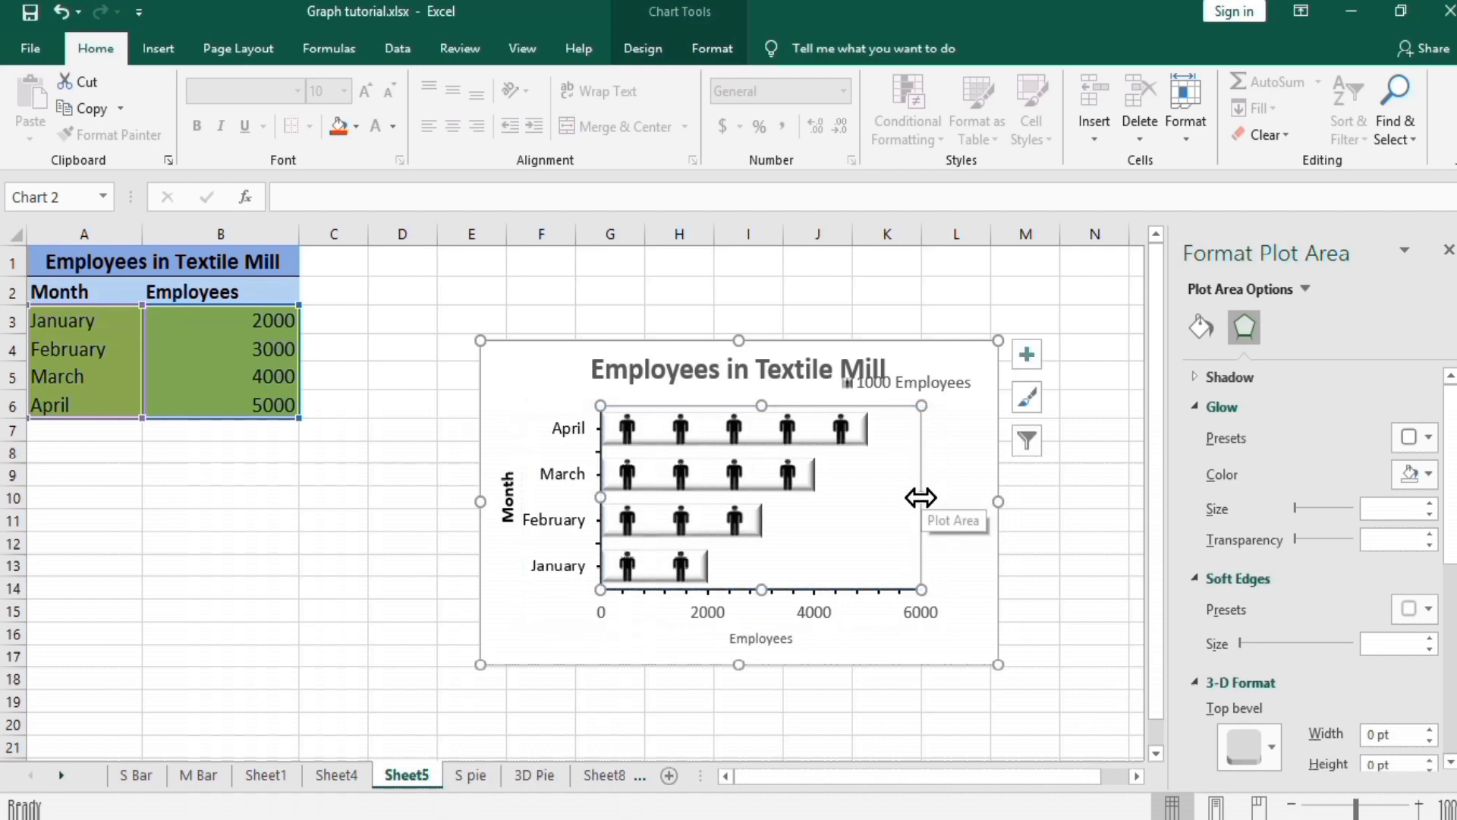
left_click_drag(926, 497, 953, 496)
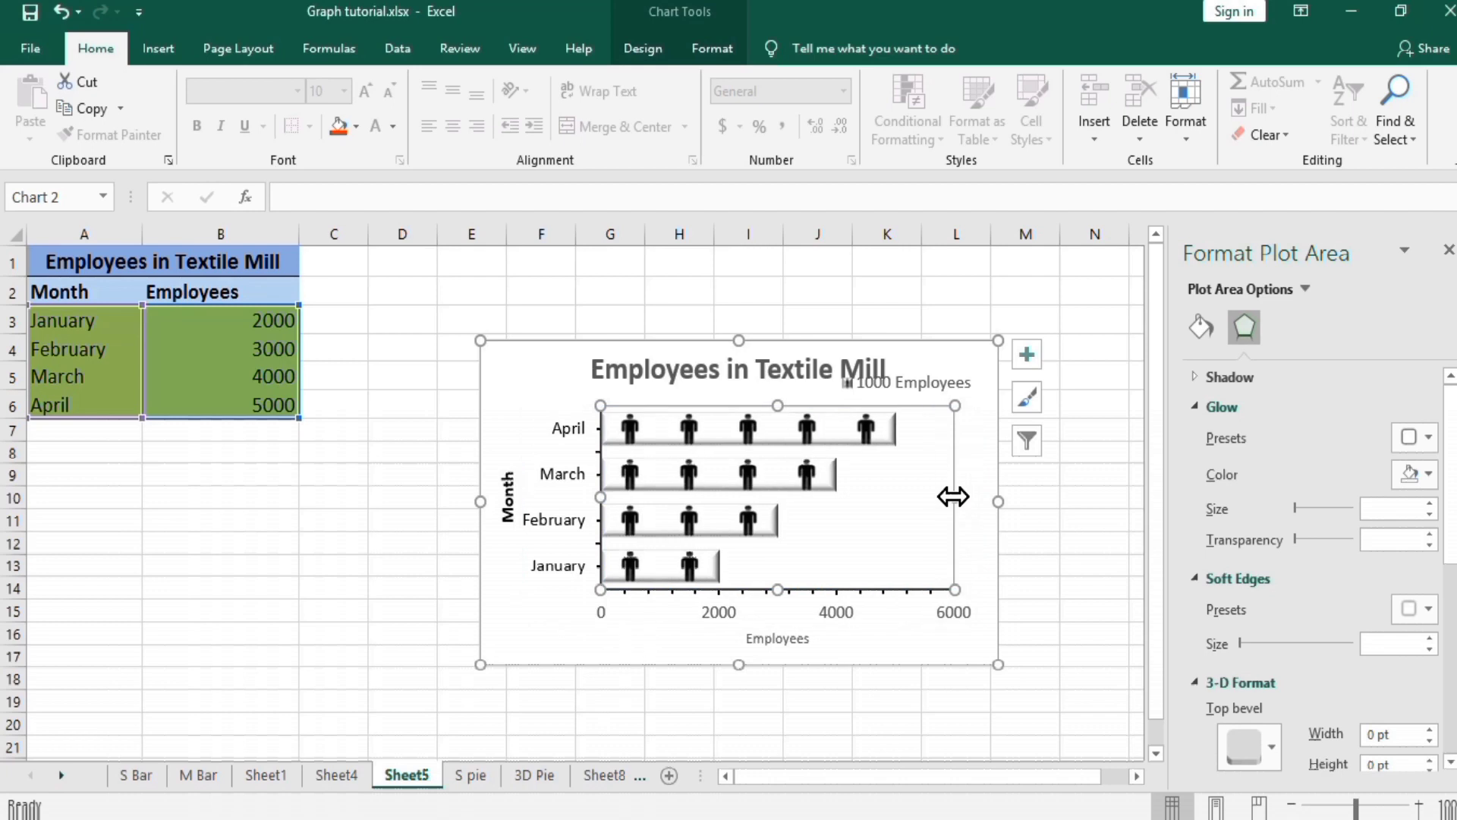
Move the 1000 Employees legend into the empty lower right, beside the February and January bars.
left_click(1070, 513)
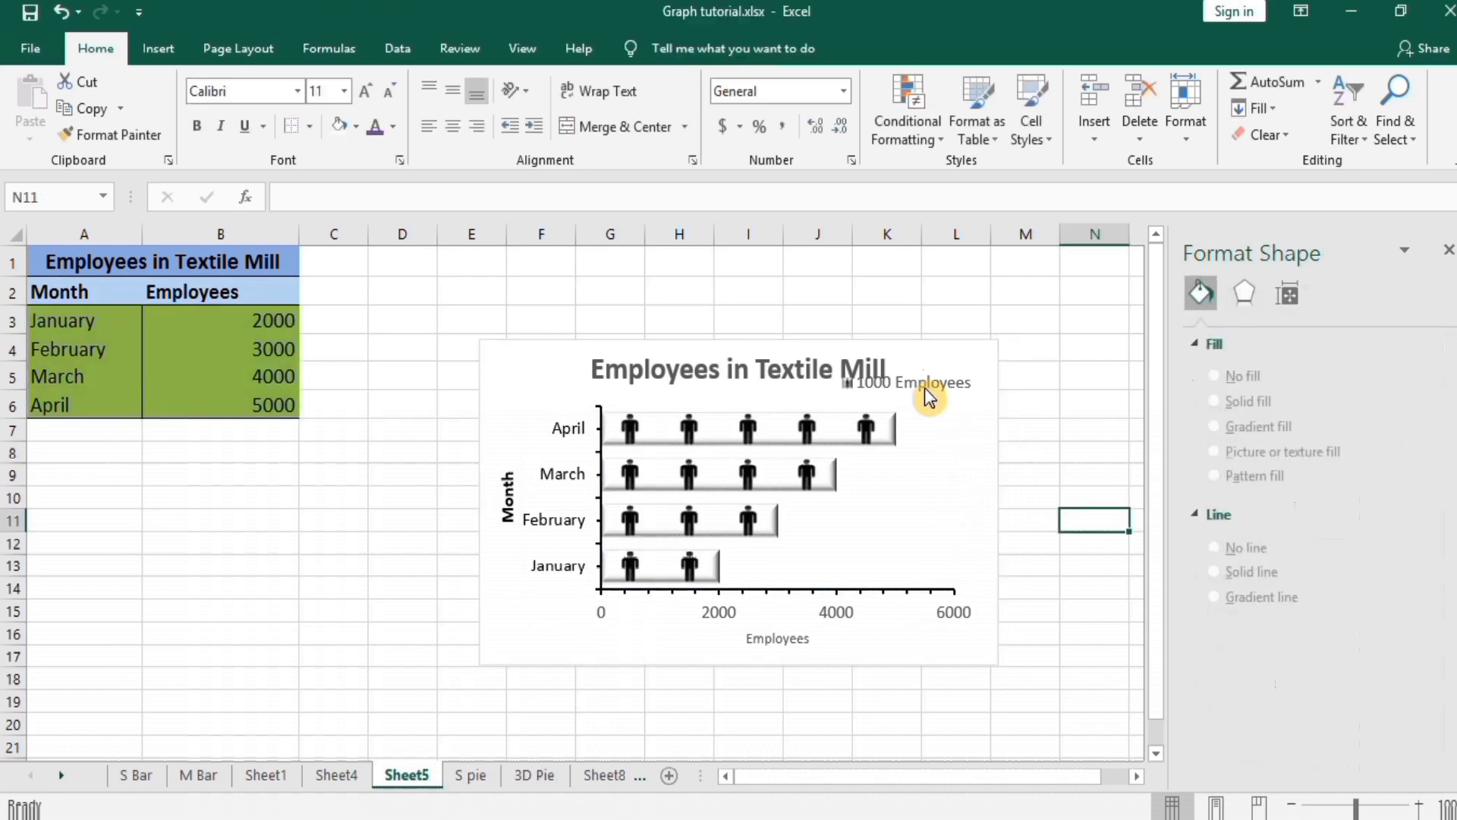
left_click(927, 388)
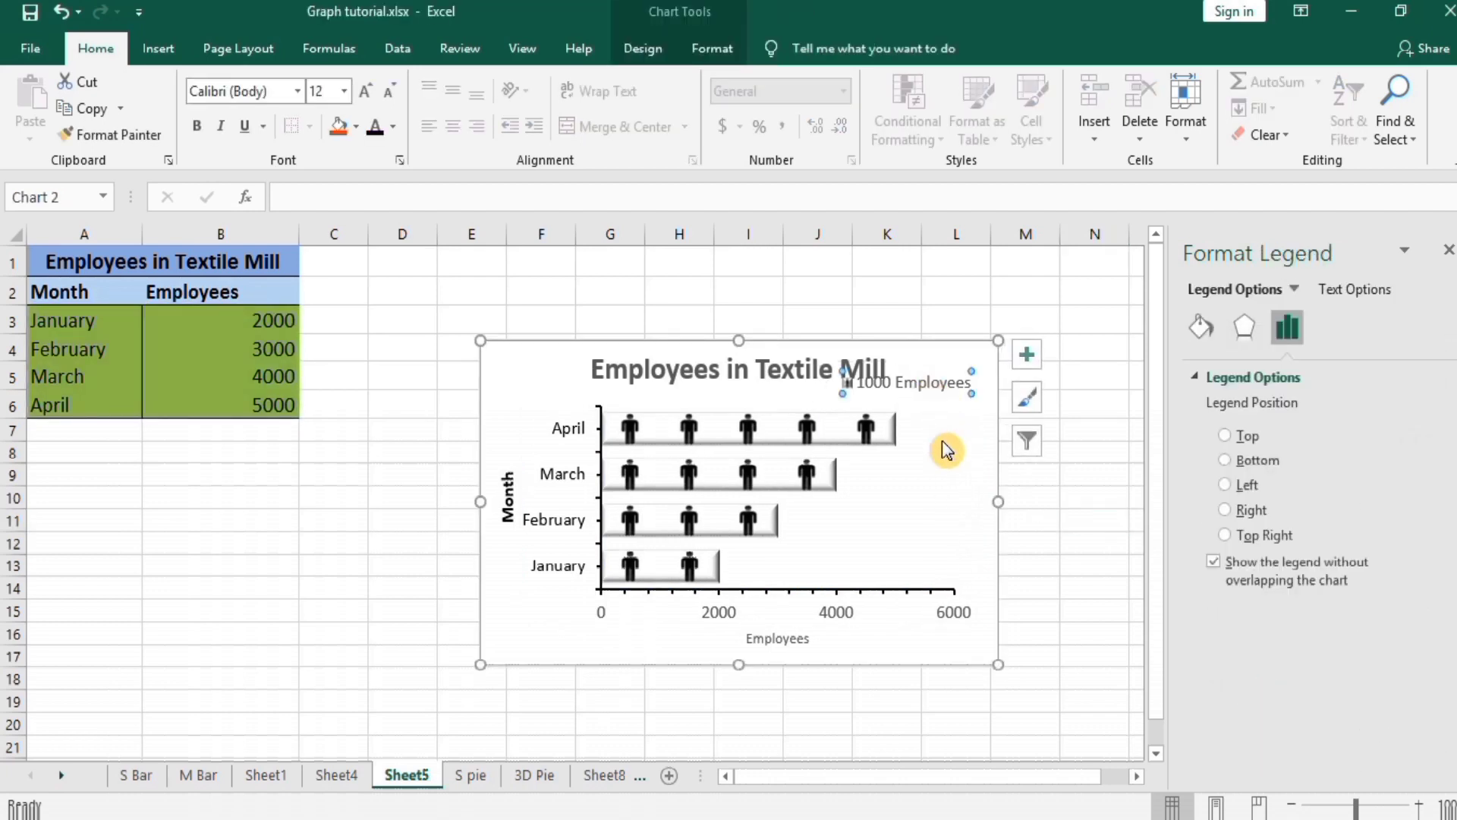
left_click(950, 391)
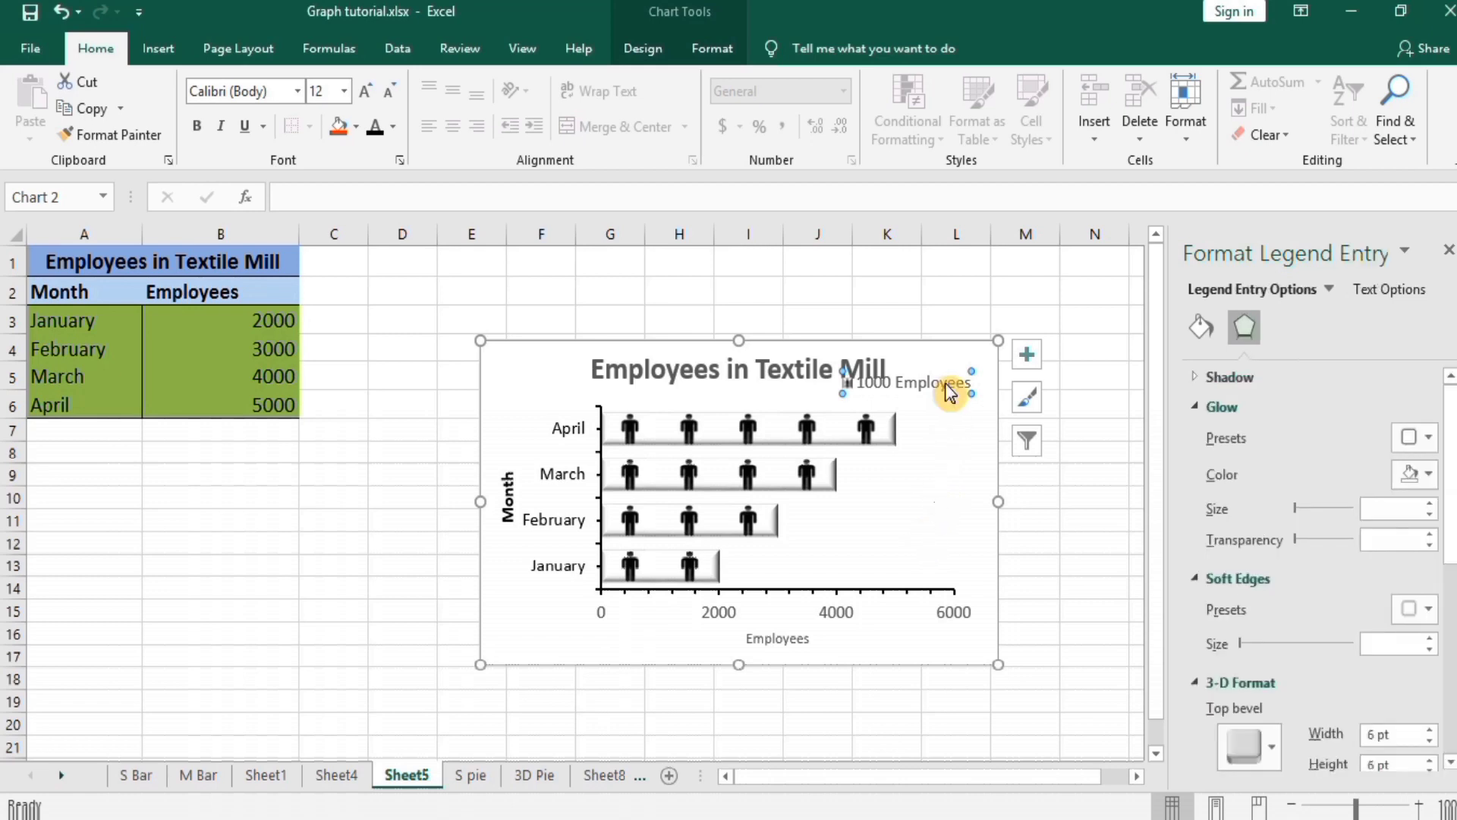
left_click(945, 315)
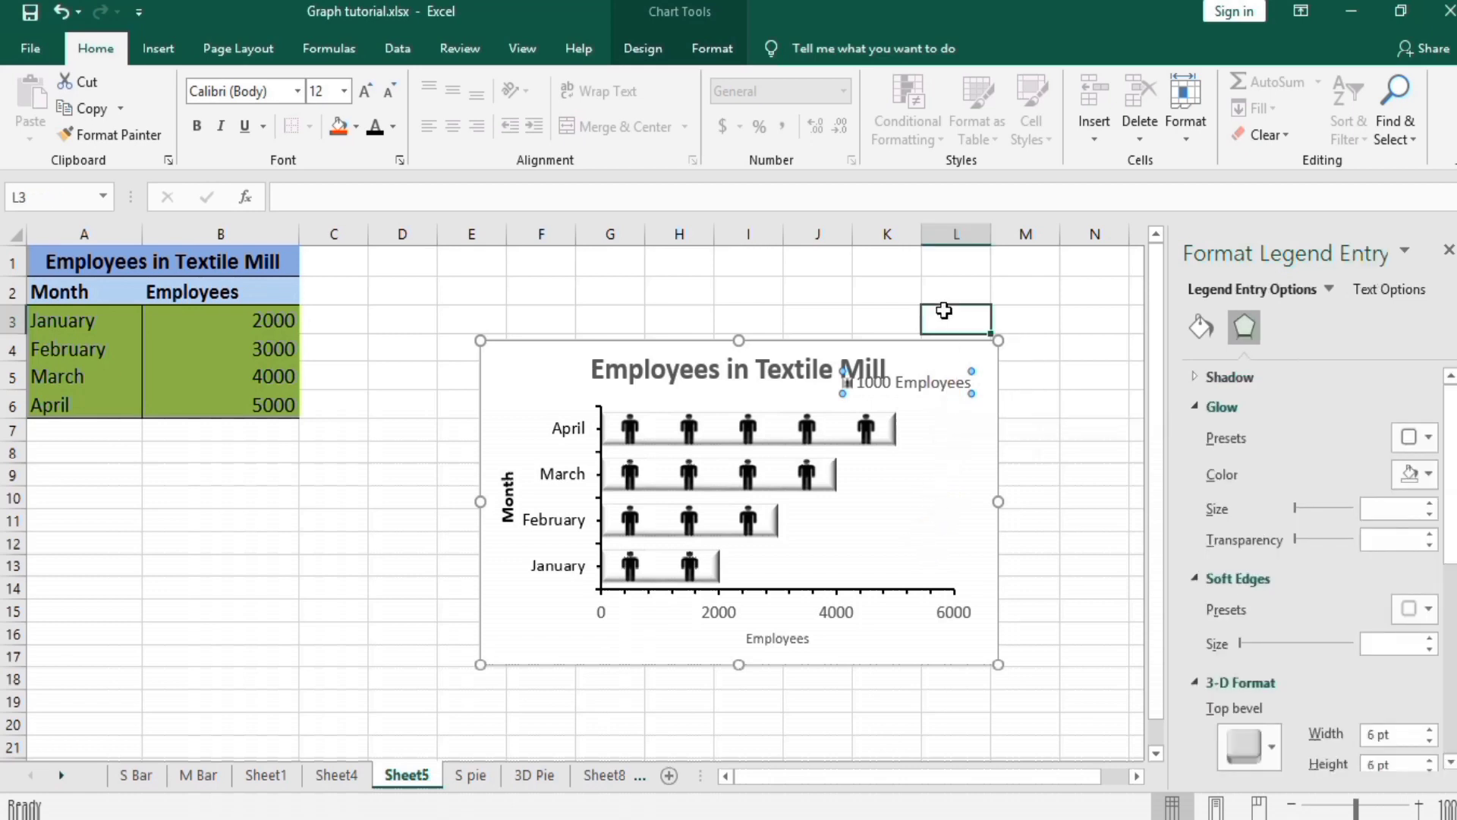
left_click(930, 389)
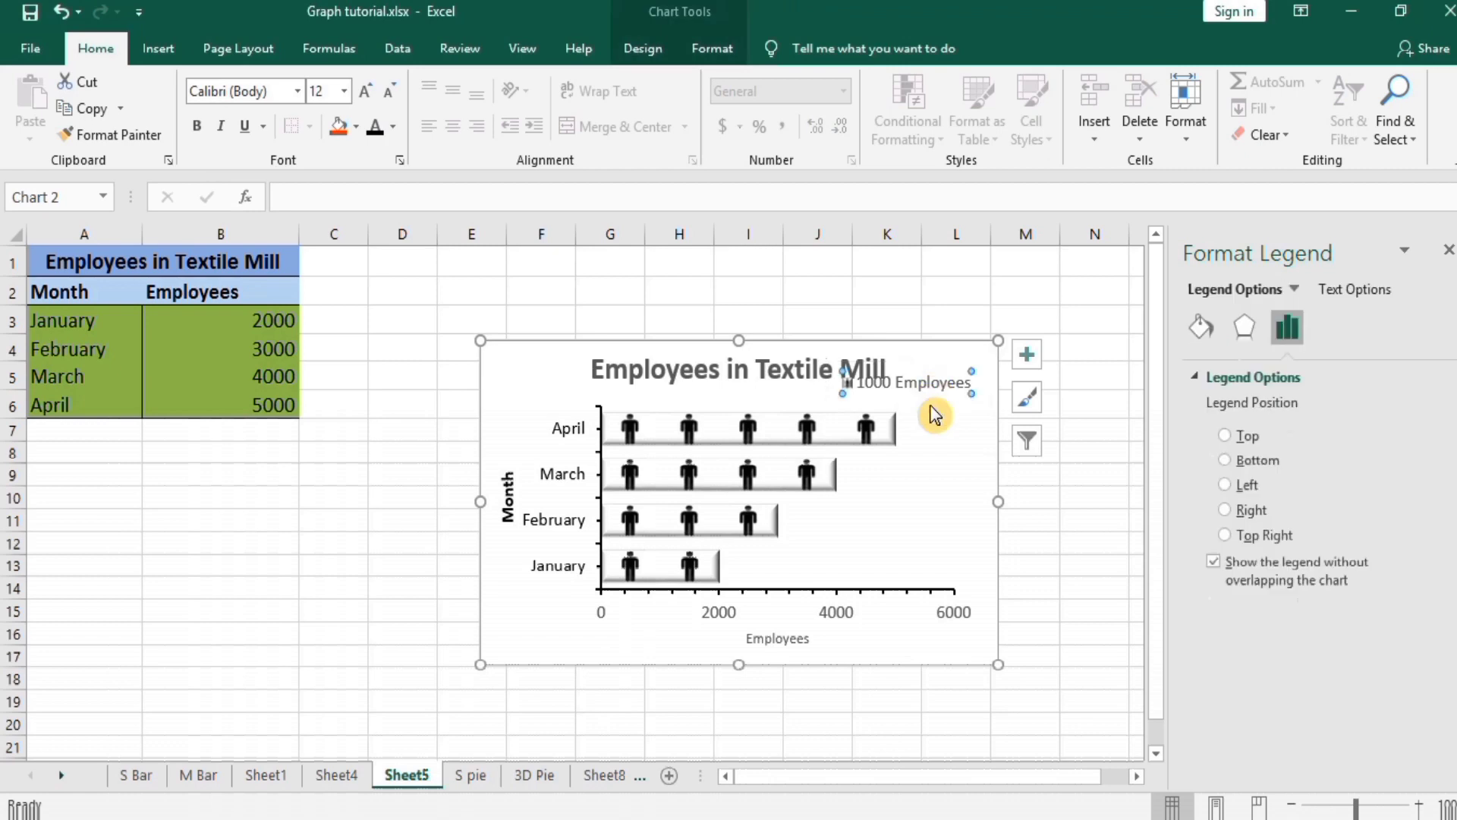
left_click(939, 379)
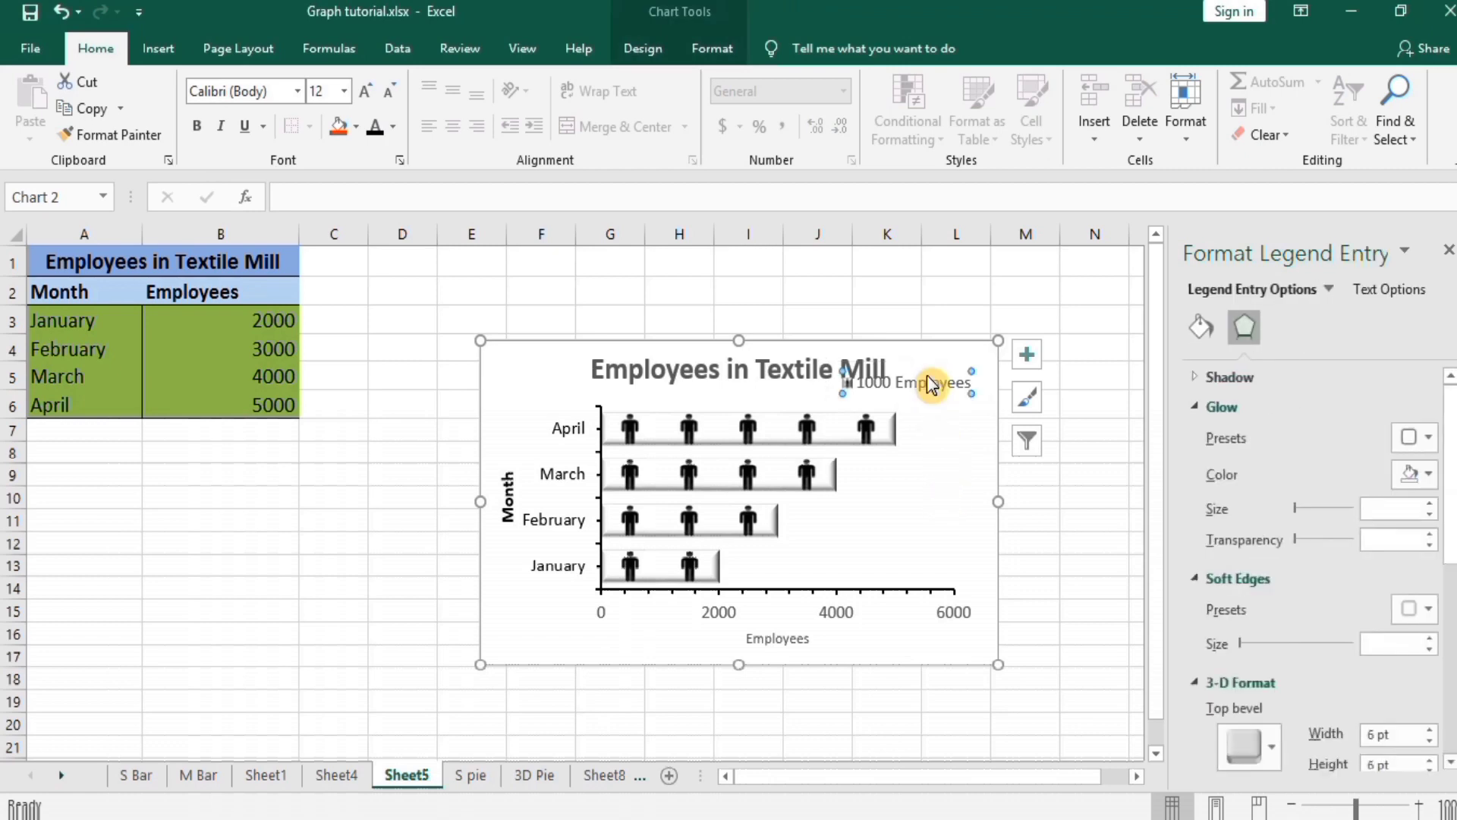
left_click(927, 293)
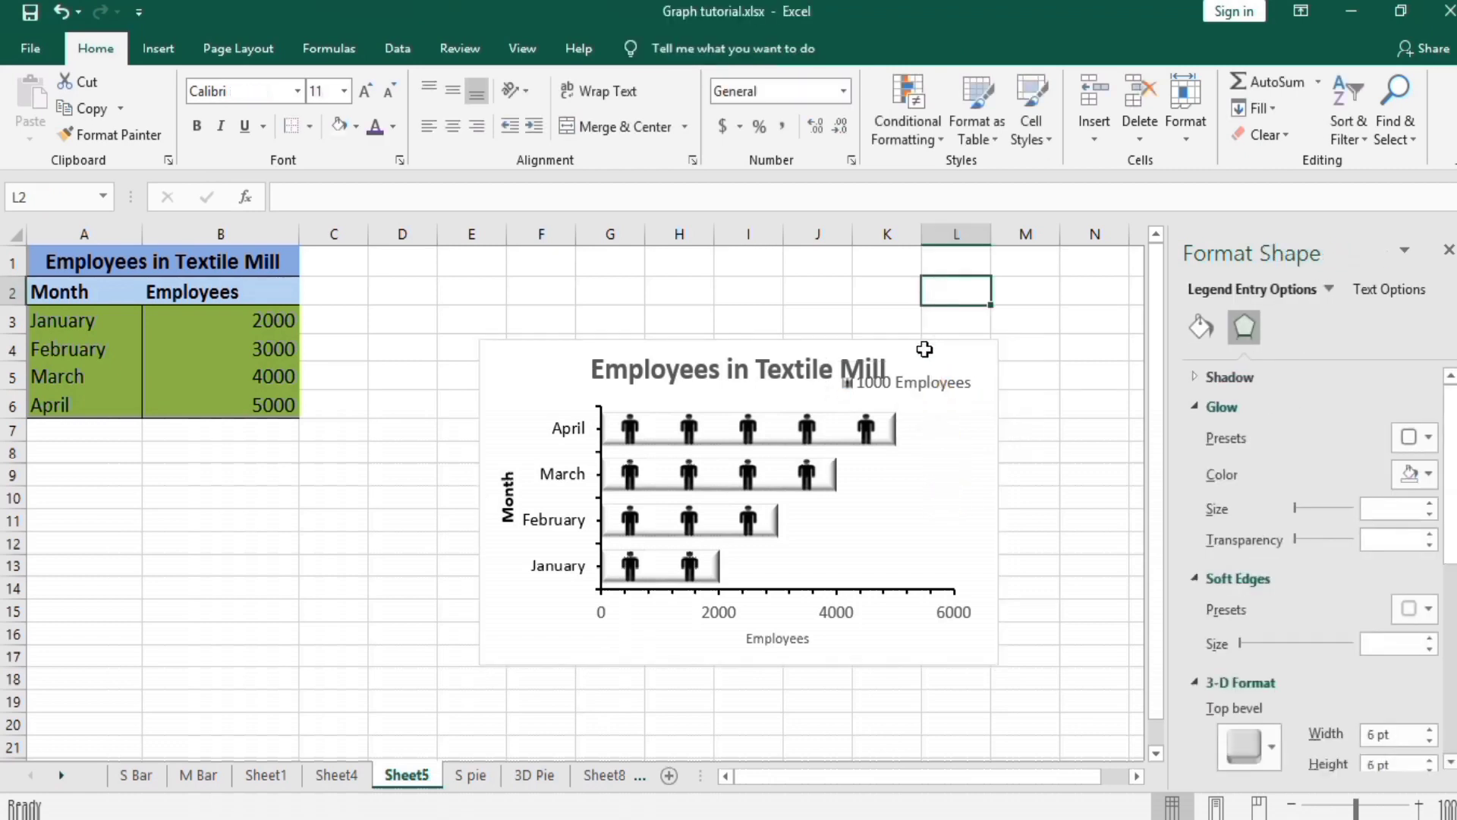
left_click(924, 382)
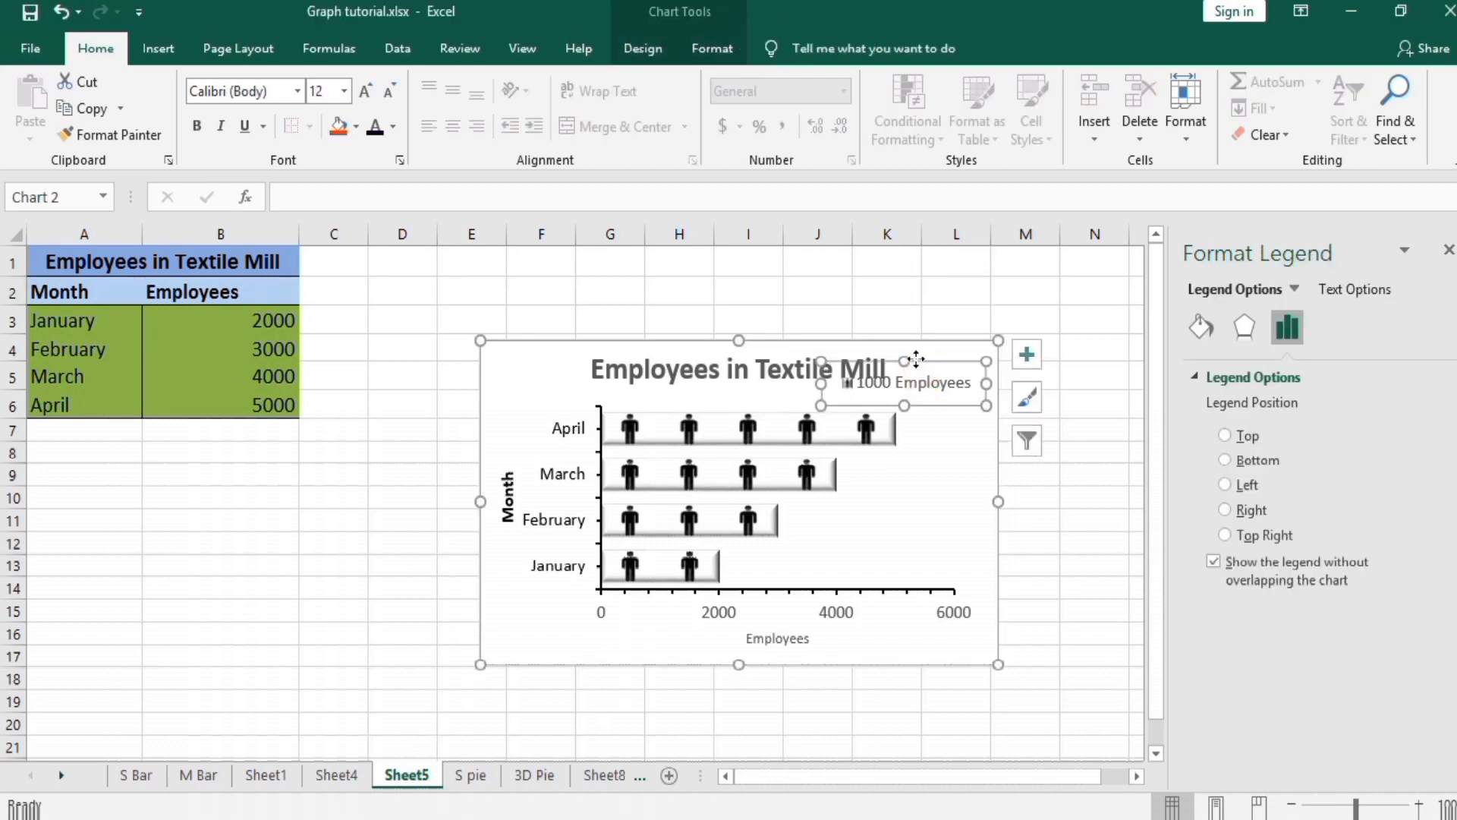
left_click_drag(916, 359, 895, 520)
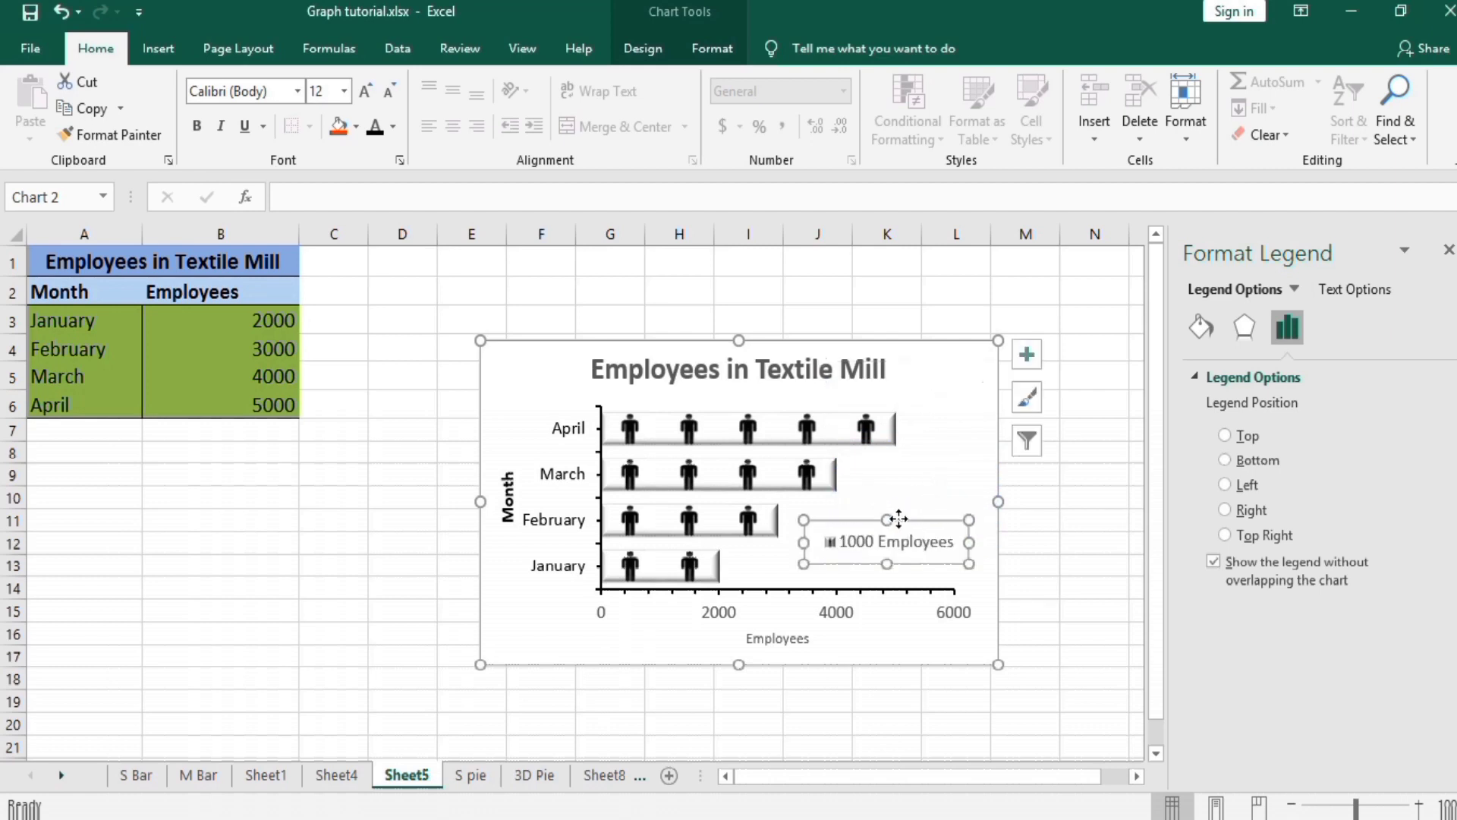
left_click(937, 314)
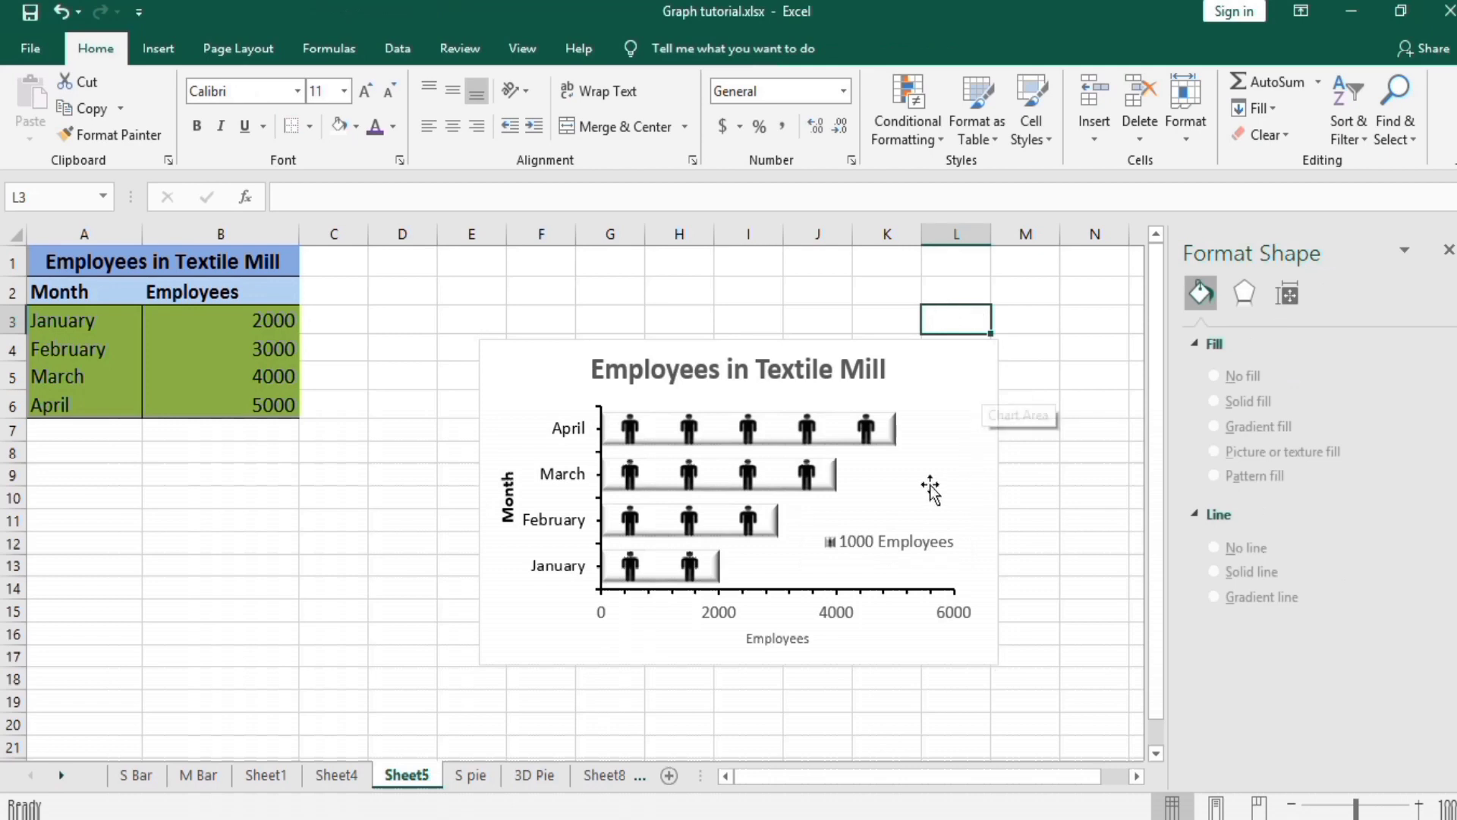